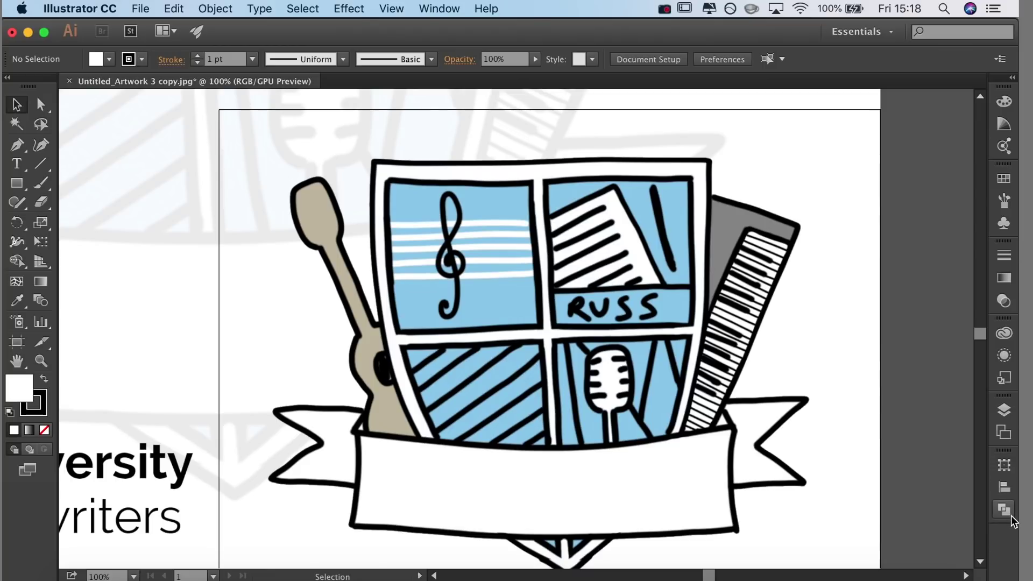
Expand Layer 1 in the layer list and select the sketch image's entry inside it.
left_click(1000, 415)
left_click(845, 419)
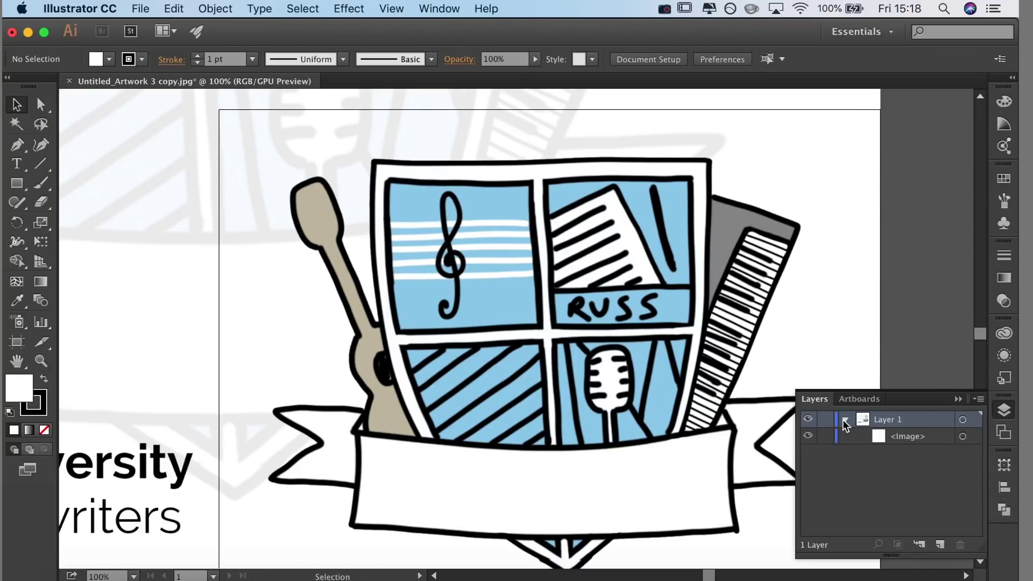
left_click(931, 446)
Trace the left half of the shield as a closed Pen path with a straight centre edge and a curved outer side.
left_click(17, 146)
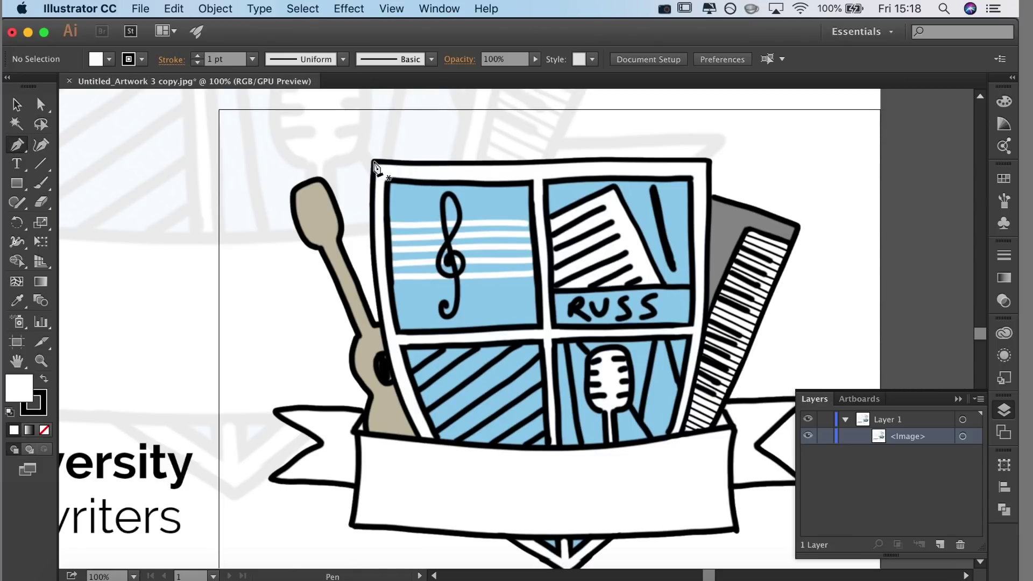
left_click(371, 160)
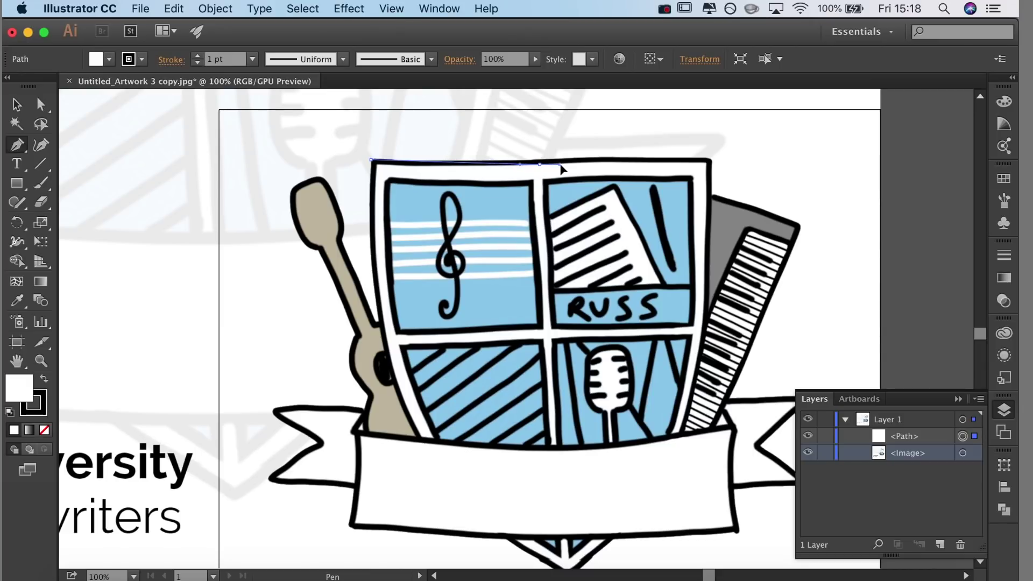
left_click_drag(560, 168, 620, 166)
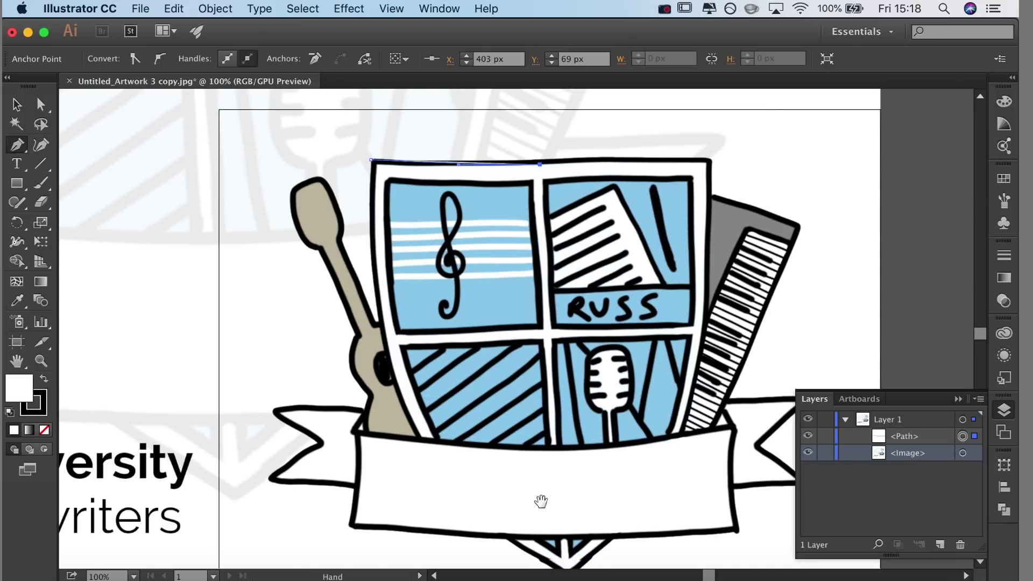
left_click_drag(538, 500, 545, 412)
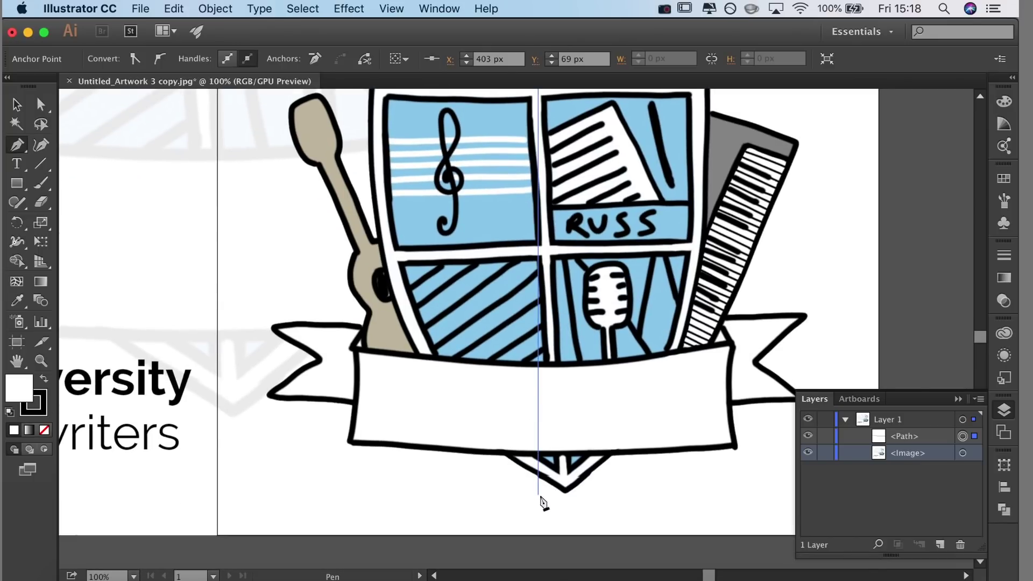
left_click(538, 495)
left_click_drag(480, 411, 494, 493)
scroll(403, 145, "down", 3)
scroll(396, 143, "up", 5)
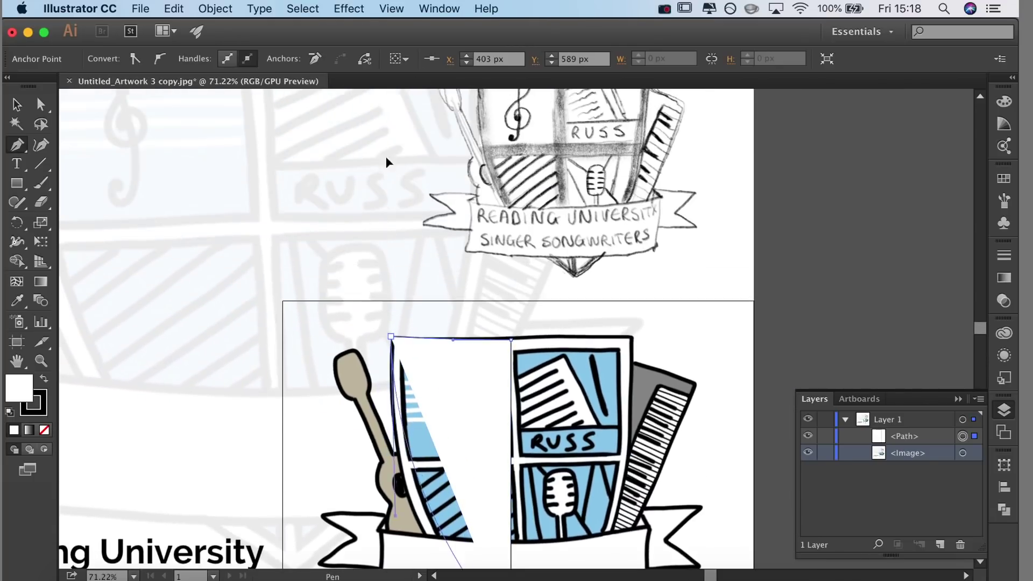
scroll(411, 295, "down", 2)
scroll(376, 296, "up", 5)
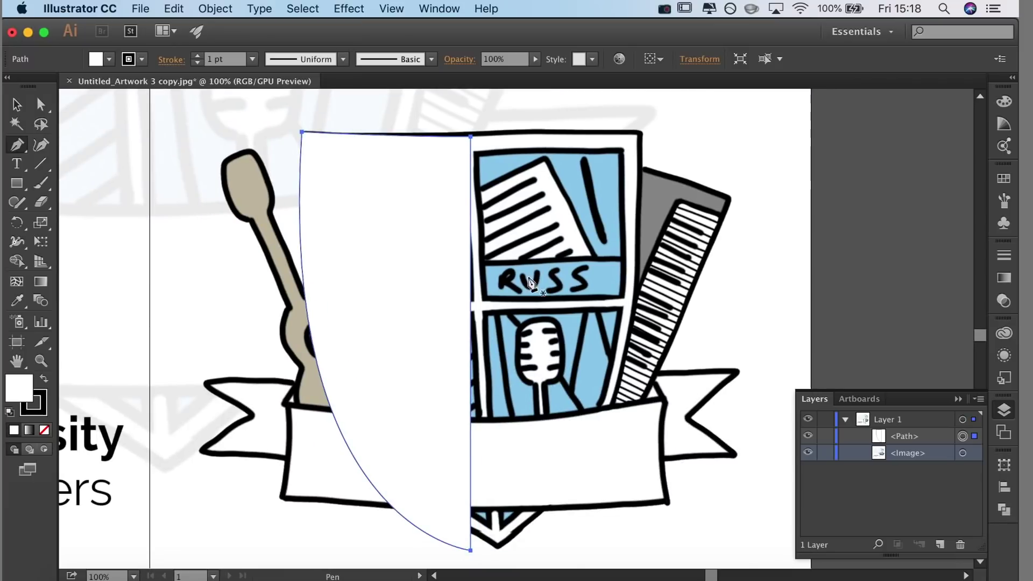
Duplicate the half-shield to its right and reflect the copy across the vertical axis.
key("v")
left_click_drag(416, 296, 604, 306)
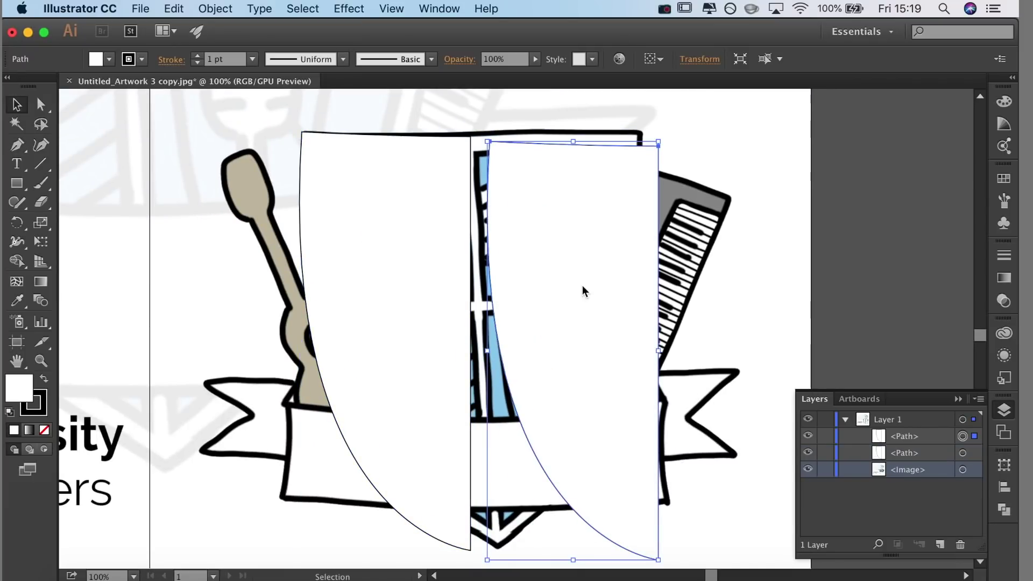
right_click(583, 367)
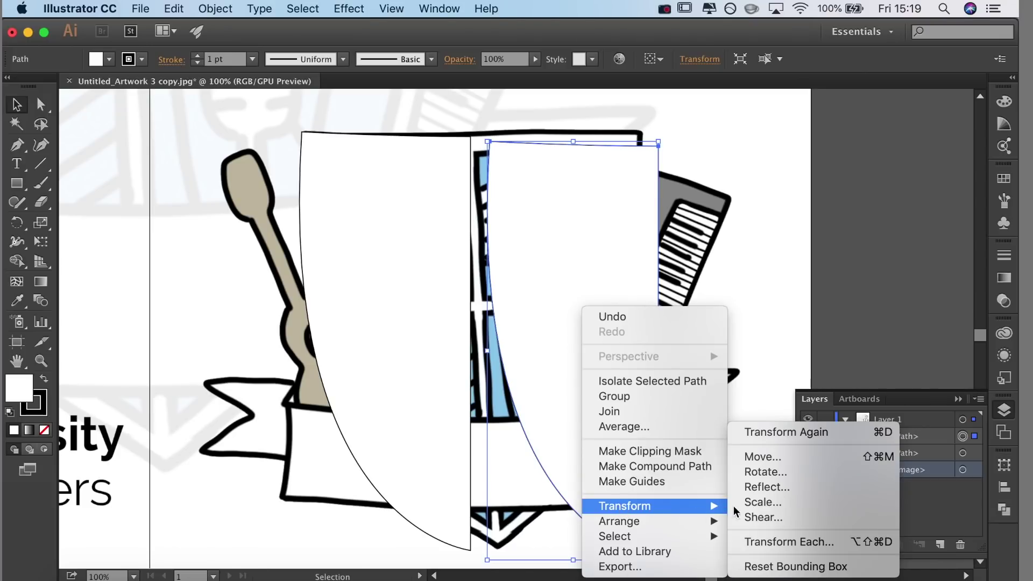
mouse_move(624, 510)
left_click(775, 487)
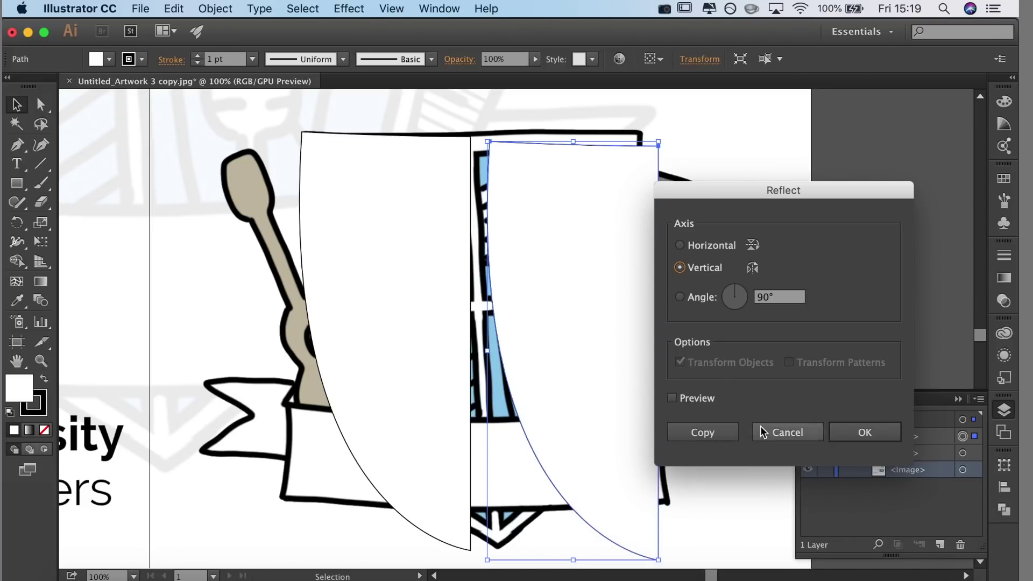
left_click(671, 398)
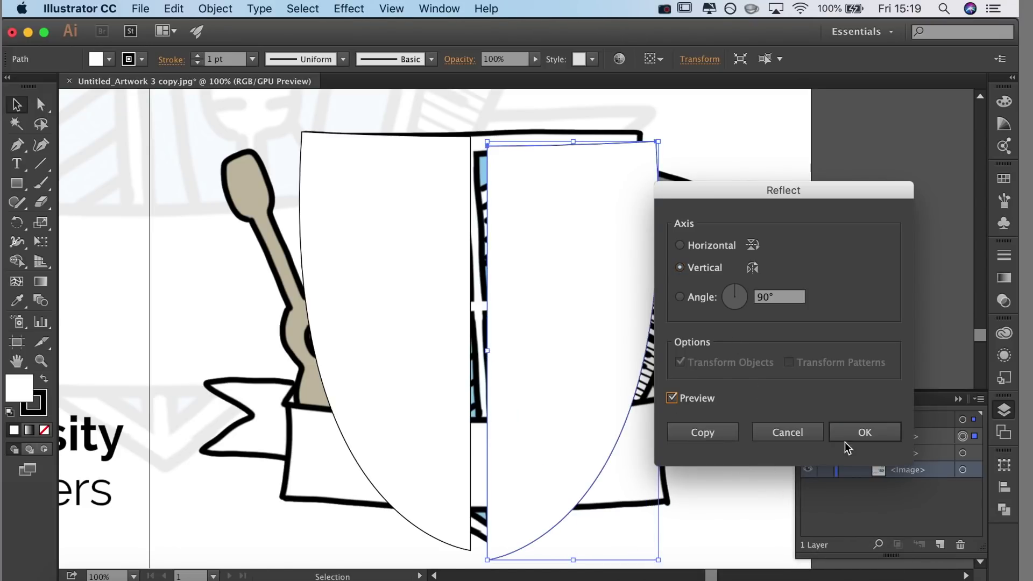
left_click(861, 433)
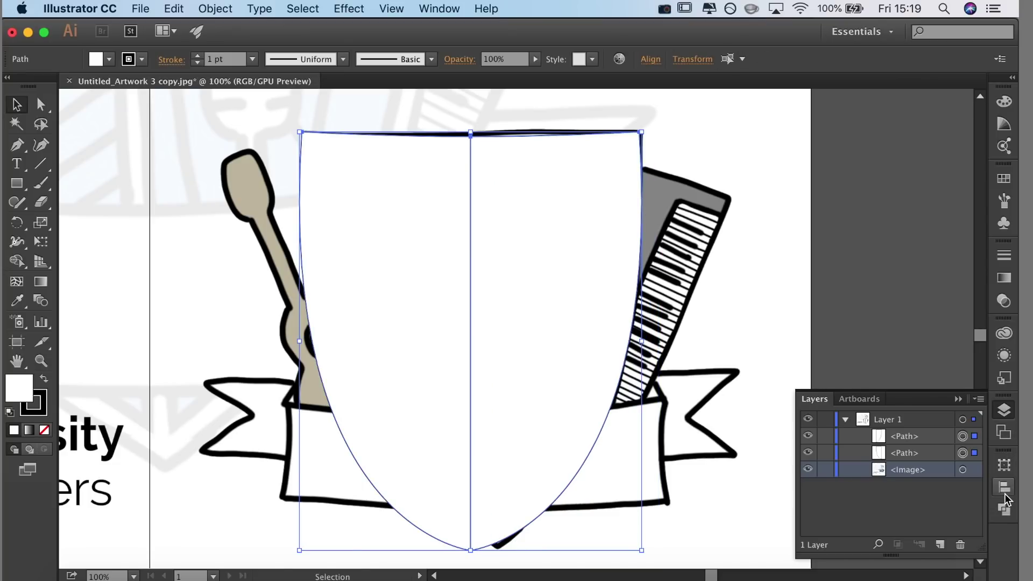
Select both shield halves and unite them into a single shape.
left_click(1005, 488)
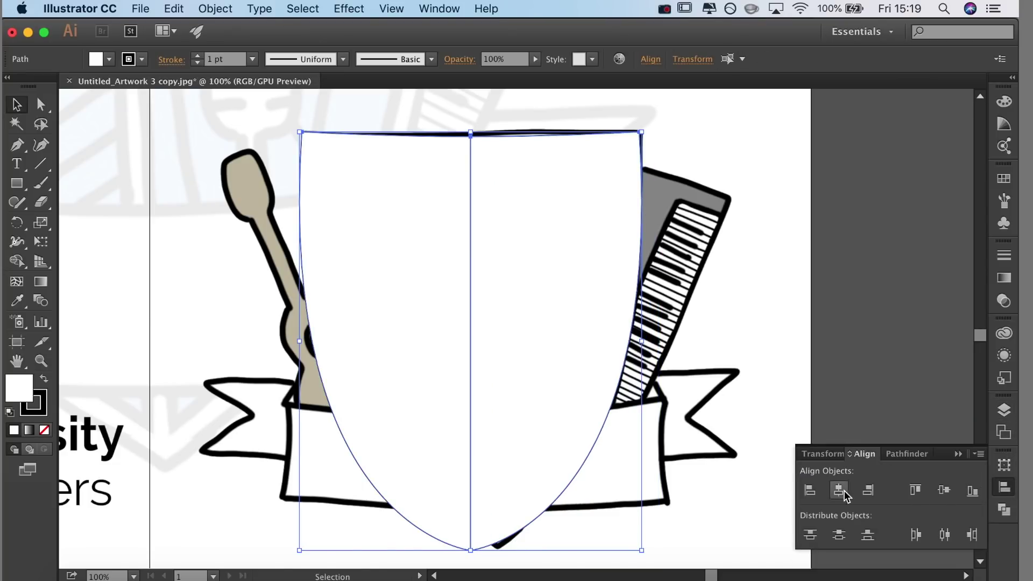
left_click(882, 381)
left_click(462, 279, "shift")
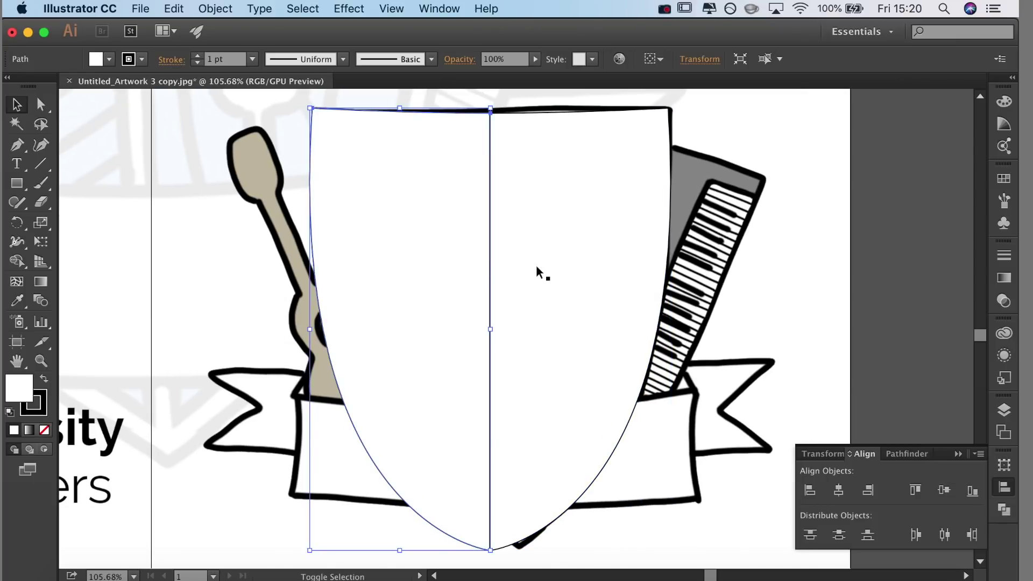
left_click(537, 268, "shift")
left_click(1004, 508)
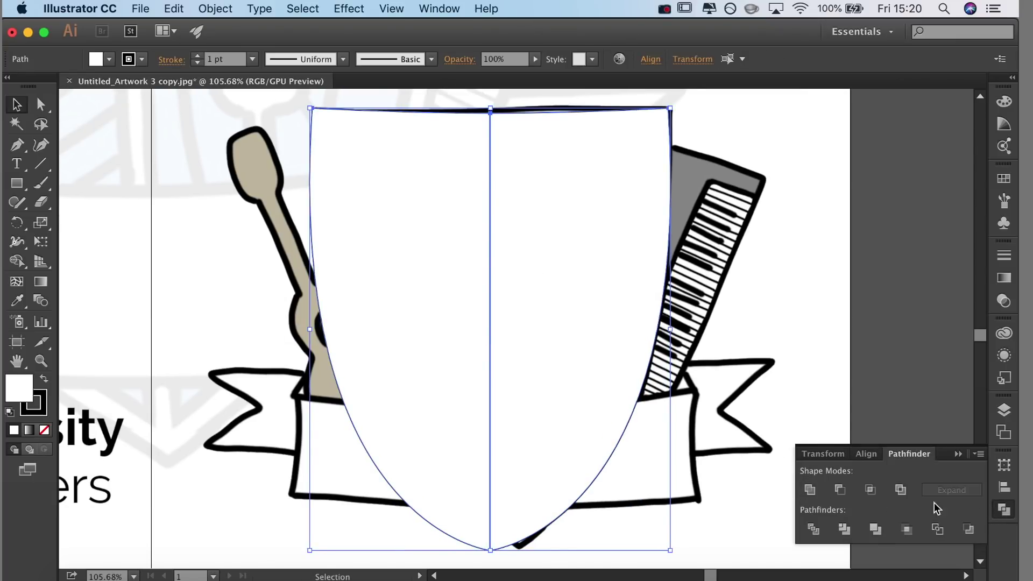
left_click(809, 490)
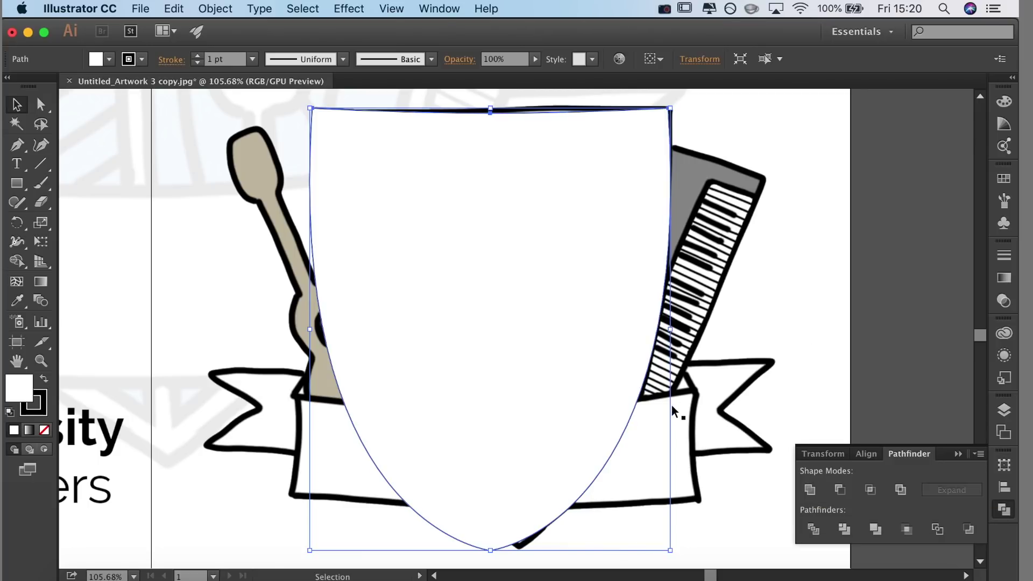
Move the red university crest image below the banner of the coloured sketch.
scroll(671, 408, "down", 5)
scroll(670, 409, "up", 4)
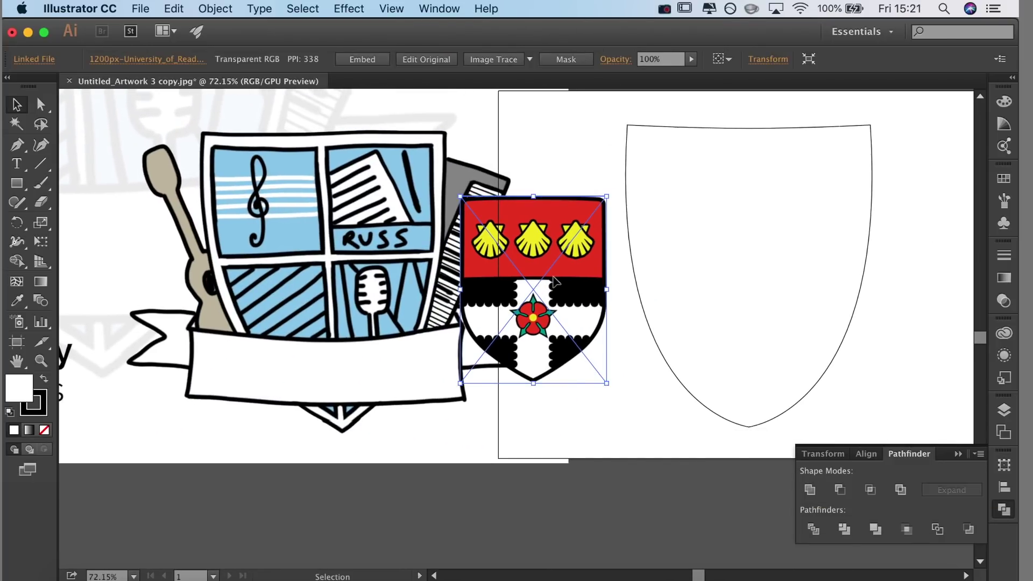
left_click_drag(580, 263, 494, 478)
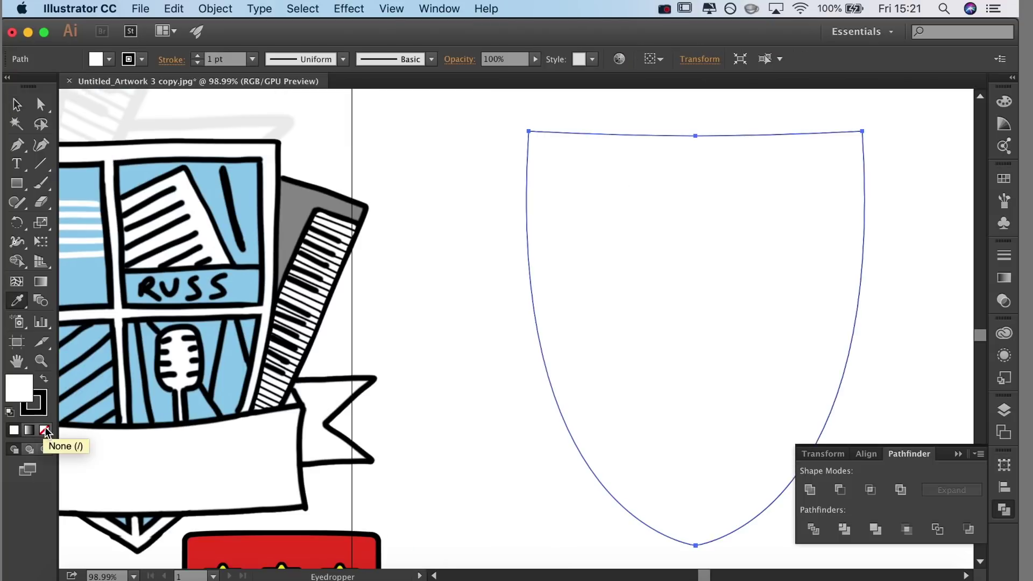
Remove the fill from the traced shield and set its stroke weight to 7 pt.
left_click(44, 430)
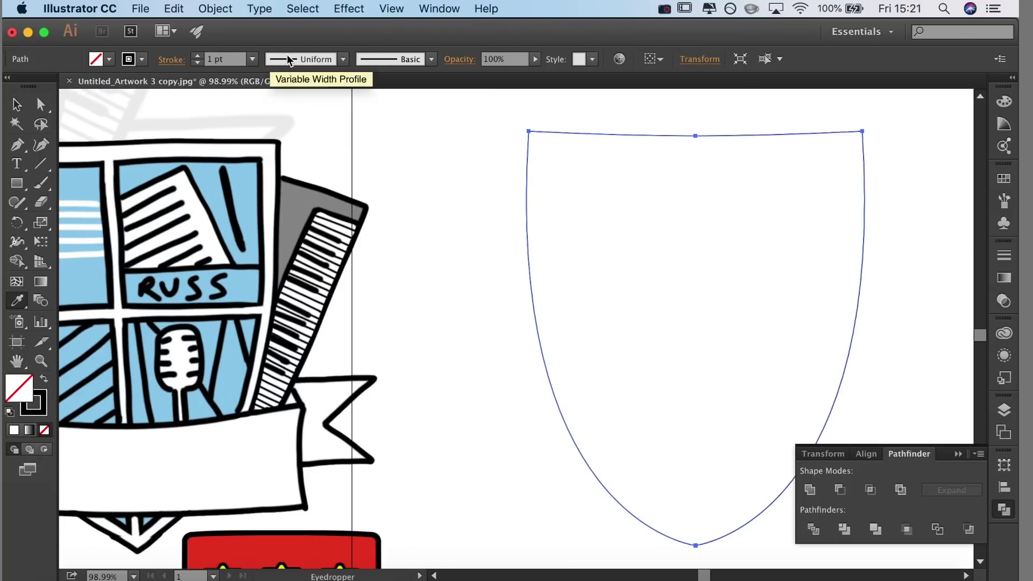
left_click(198, 55)
left_click(198, 56)
left_click(198, 55)
left_click(198, 56)
left_click(197, 56)
left_click(198, 56)
key("v")
left_click(454, 300)
scroll(455, 300, "up", 1)
Show the rulers and place guides along the shield's top, left and right edges.
left_click(391, 9)
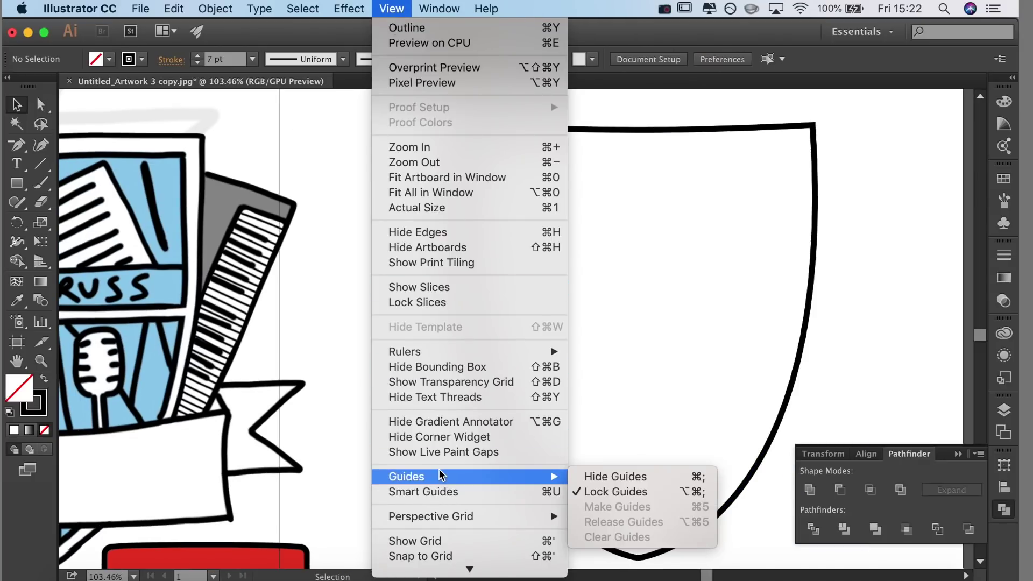
mouse_move(495, 351)
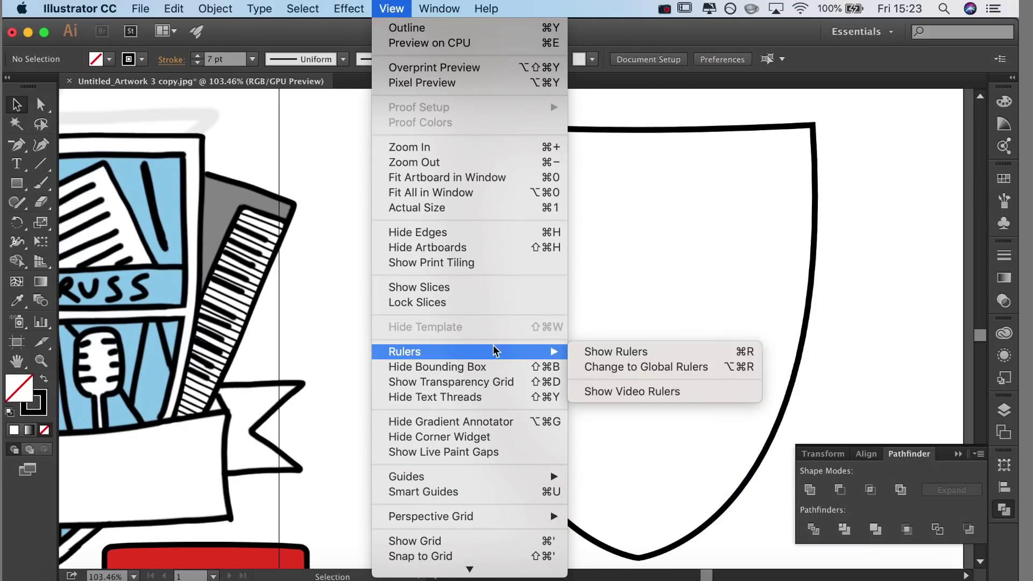
left_click(624, 352)
left_click_drag(483, 96, 541, 123)
left_click_drag(64, 308, 462, 264)
left_click_drag(65, 345, 66, 344)
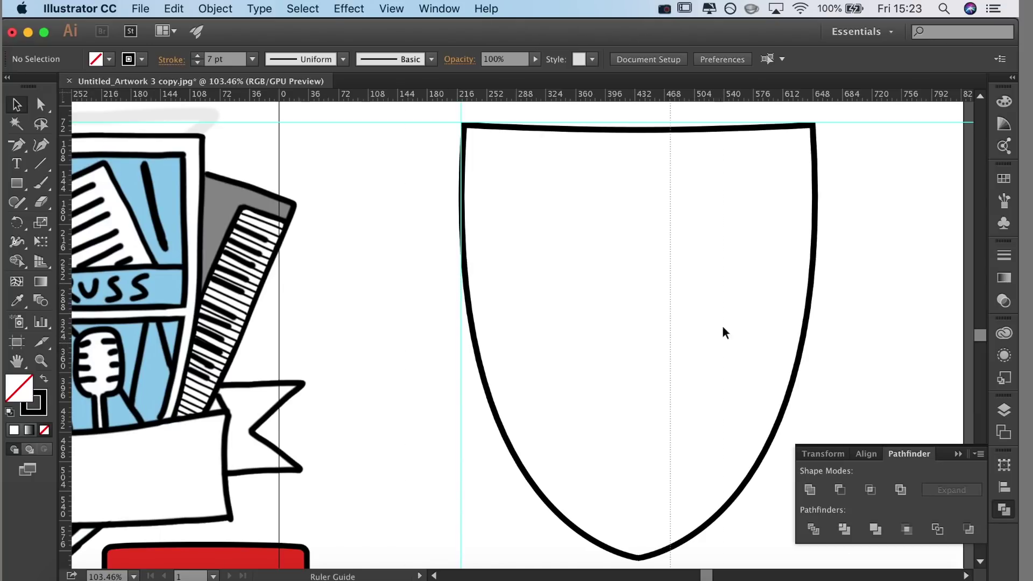
left_click_drag(814, 302, 815, 302)
left_click_drag(592, 323, 562, 266)
Divide the shield into quarters with a vertical centre line and a horizontal line drawn with the Pen tool.
left_click(17, 145)
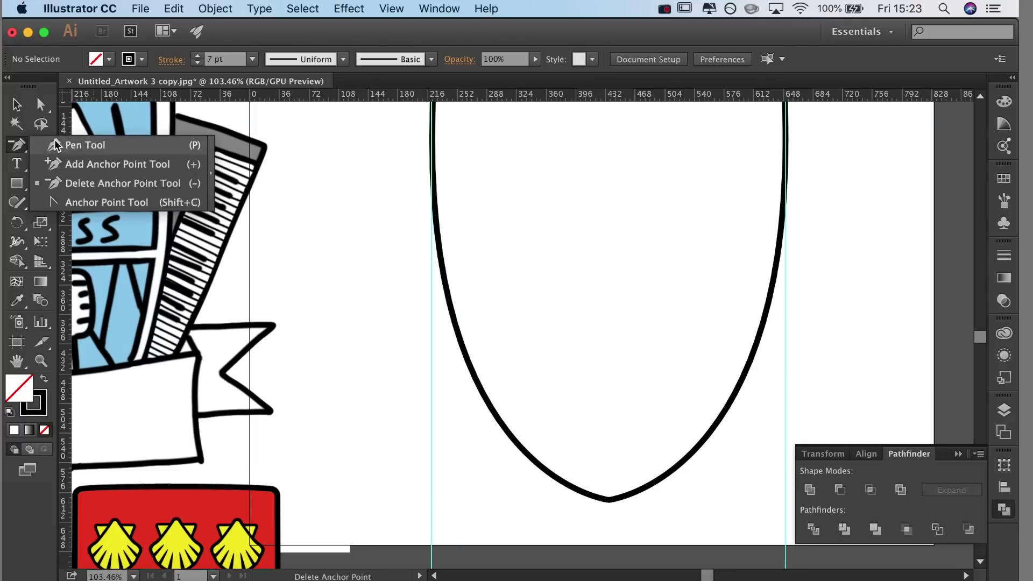
left_click(56, 143)
left_click(609, 500)
left_click_drag(600, 300, 589, 413)
left_click(599, 185)
scroll(507, 318, "left", 8)
scroll(507, 318, "down", 3)
left_click(635, 311)
left_click_drag(798, 352, 620, 349)
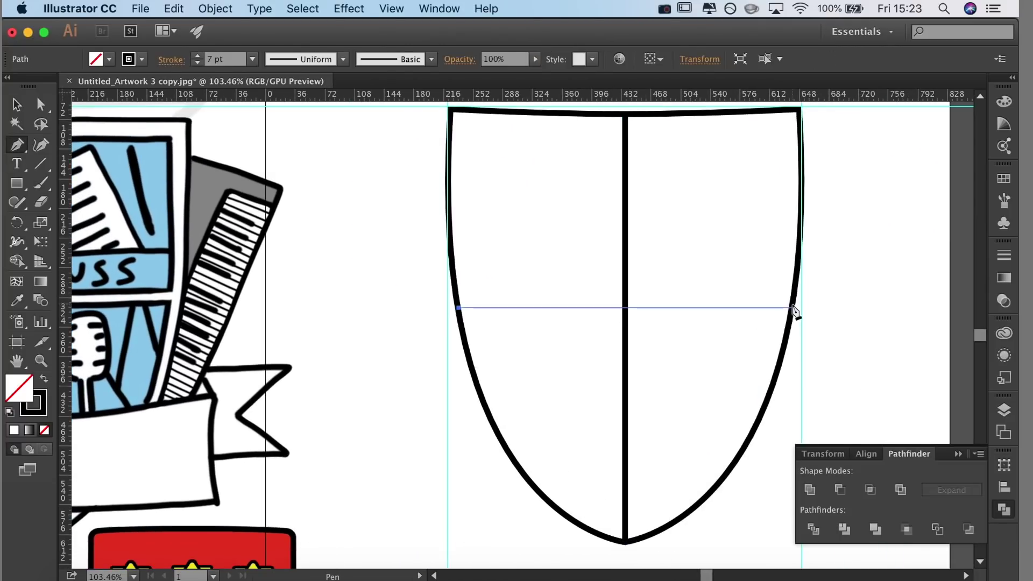
left_click(792, 307, "shift")
key("Escape")
Fill the shield with the red sampled from the university crest.
mouse_move(548, 407)
left_mouse_down()
mouse_move(562, 356)
mouse_move(447, 311)
left_mouse_up()
mouse_move(447, 311)
left_mouse_down()
mouse_move(469, 347)
mouse_move(559, 269)
left_mouse_up()
key("v")
left_click(603, 176)
key("i")
left_click(309, 511)
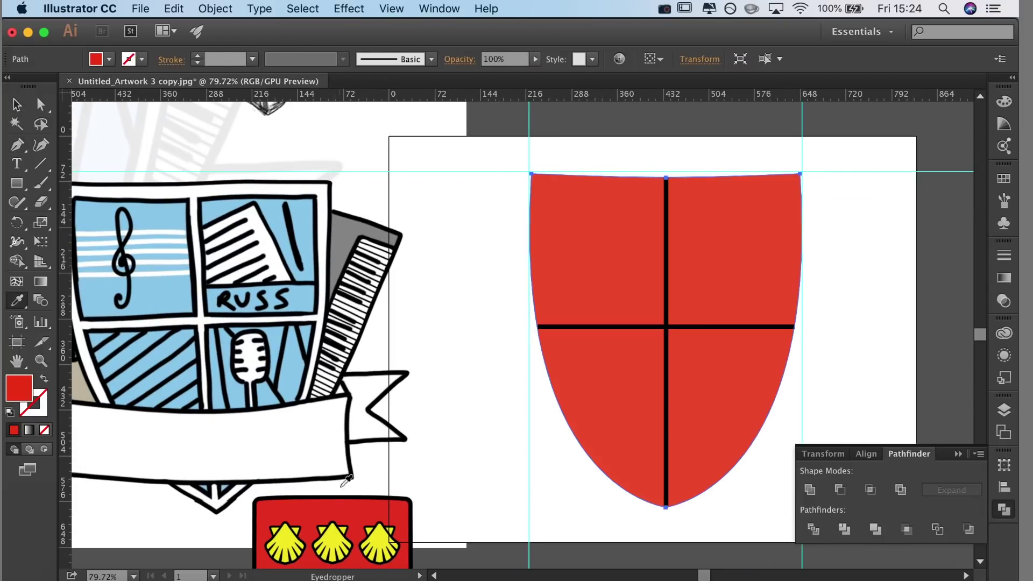
Restore the red shield's outline in black (000000) and increase its stroke weight.
double_click(39, 410)
left_click(582, 304)
left_click(838, 232)
double_click(38, 412)
left_click(857, 233)
left_click(197, 55)
left_click(198, 55)
Thicken the shield's vertical and horizontal dividing lines to a 16 pt stroke.
key("v")
left_click(667, 247)
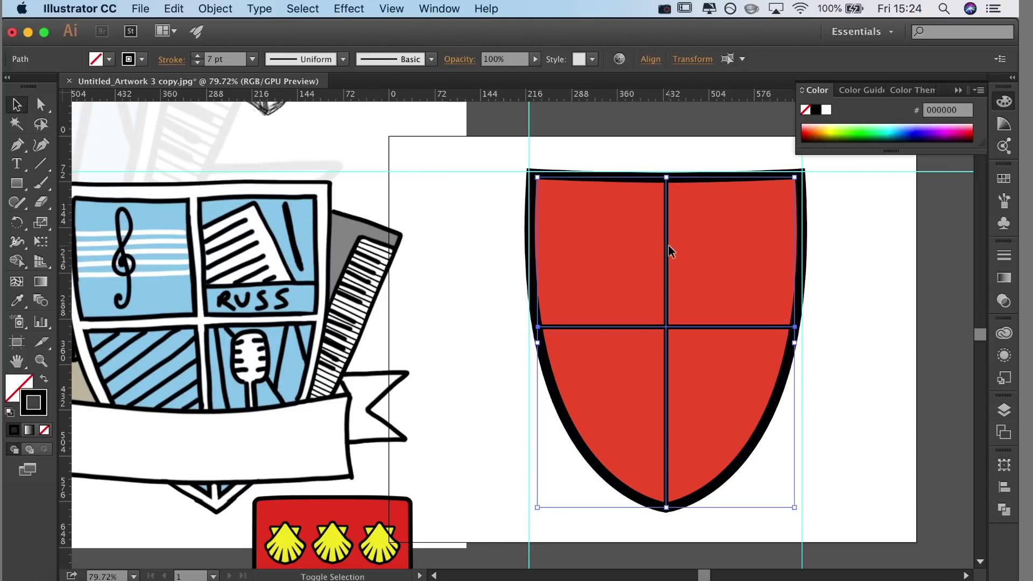
left_click(197, 55)
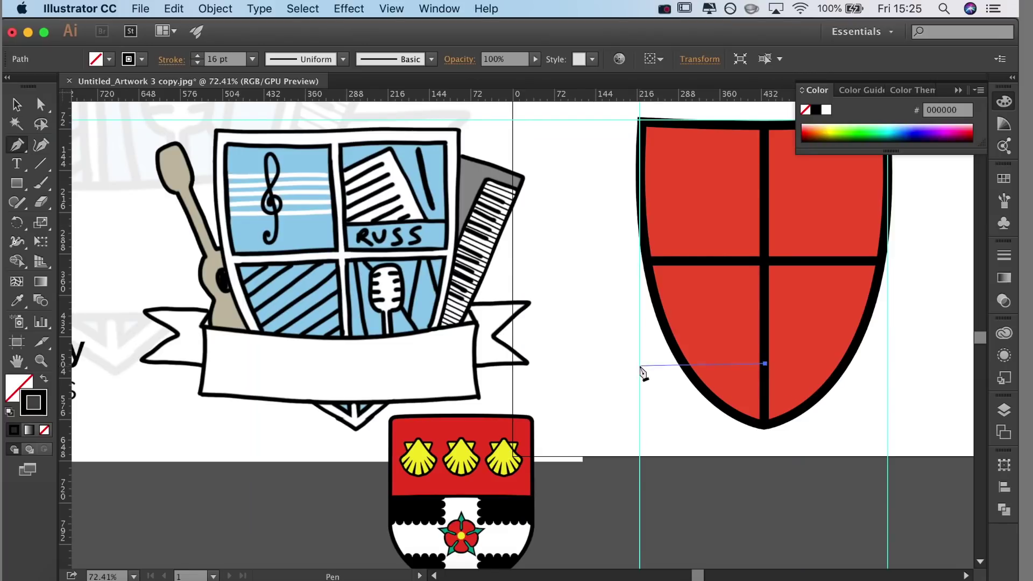
Redraw the banner's top edge as a curved line from left of the shield to its vertical centre line.
key("super+z")
left_click(624, 365)
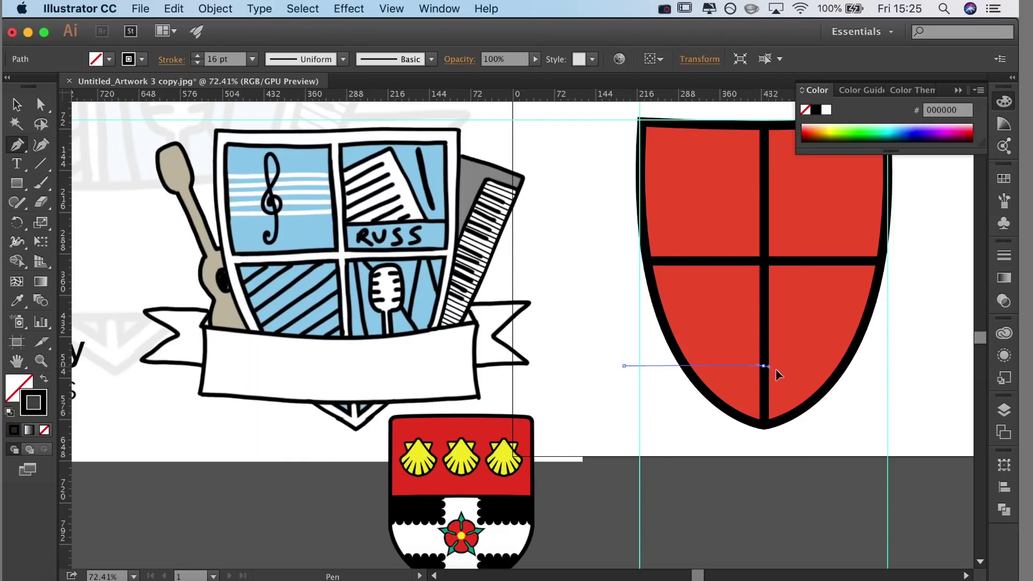
key("super+z")
left_click_drag(763, 377, 853, 375)
left_click(763, 377)
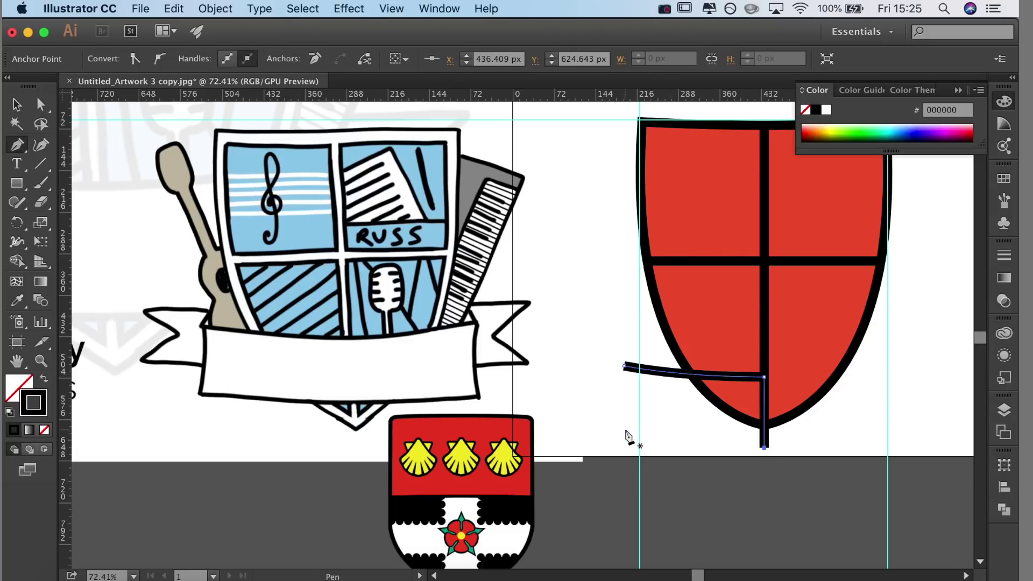
Duplicate the curved banner edge below the shield and align the two curves by their horizontal centres.
key("v")
left_click_drag(663, 452, 654, 455)
mouse_move(654, 374)
left_mouse_down()
mouse_move(653, 434)
mouse_move(764, 452)
left_mouse_up()
left_click(660, 375, "shift")
left_click(1003, 487)
left_click(839, 490)
left_click_drag(668, 461, 700, 475)
Draw a curved left end between the two banner edges and join their ends on the shield's centre line.
key("p")
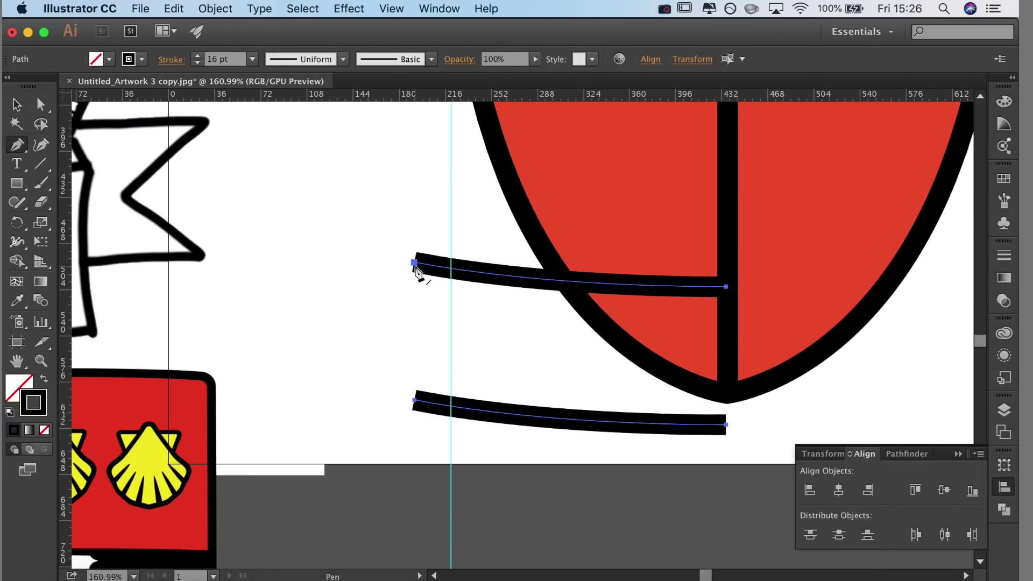
left_click(16, 261)
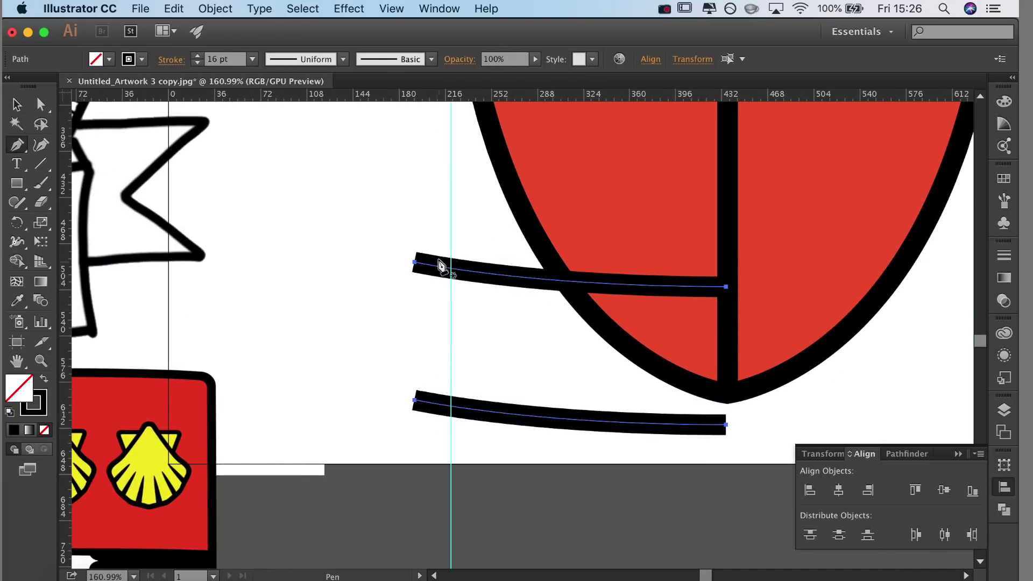
left_click(418, 247)
left_click_drag(414, 400, 420, 438)
left_click_drag(404, 510, 405, 510)
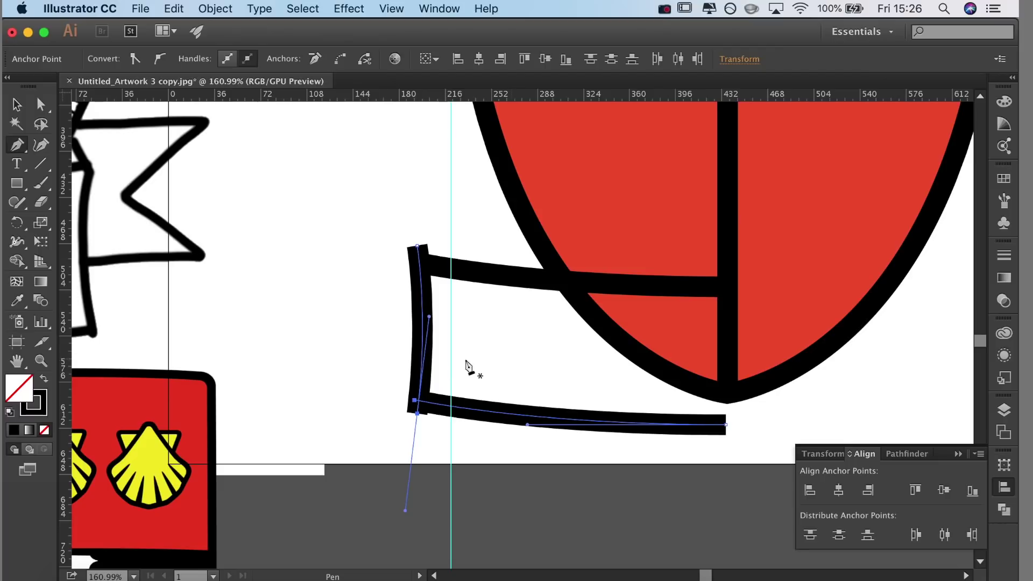
left_click(725, 289)
Select all the banner lines and try to merge their enclosed area with Shape Builder.
key("v")
left_click(413, 306, "shift")
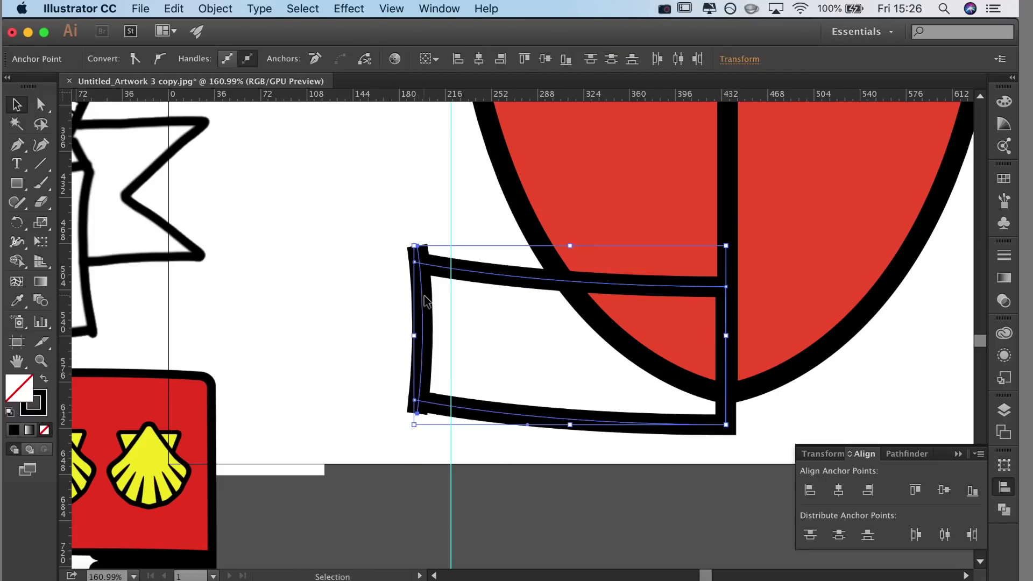
key("shift+m")
left_click(537, 357)
left_click_drag(529, 337, 490, 317)
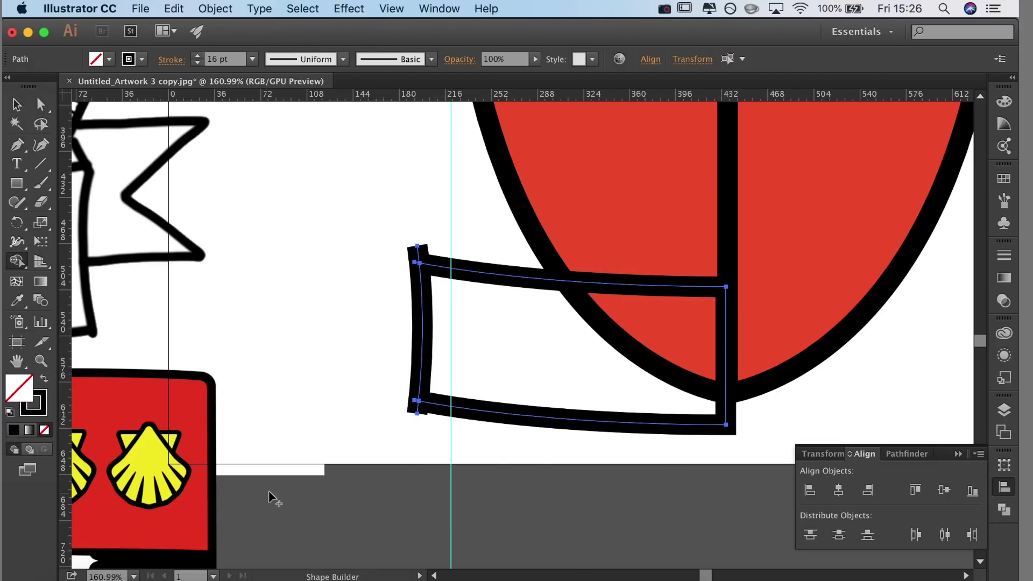
Try to divide the overlapping banner lines with Pathfinder and turn them into a Live Paint group.
left_click(1004, 510)
left_click(813, 529)
left_click_drag(17, 261, 75, 276)
left_click(513, 347)
left_click_drag(16, 261, 80, 260)
Try to reshape the banner half by moving its upper-left anchor point.
scroll(451, 317, "up", 6)
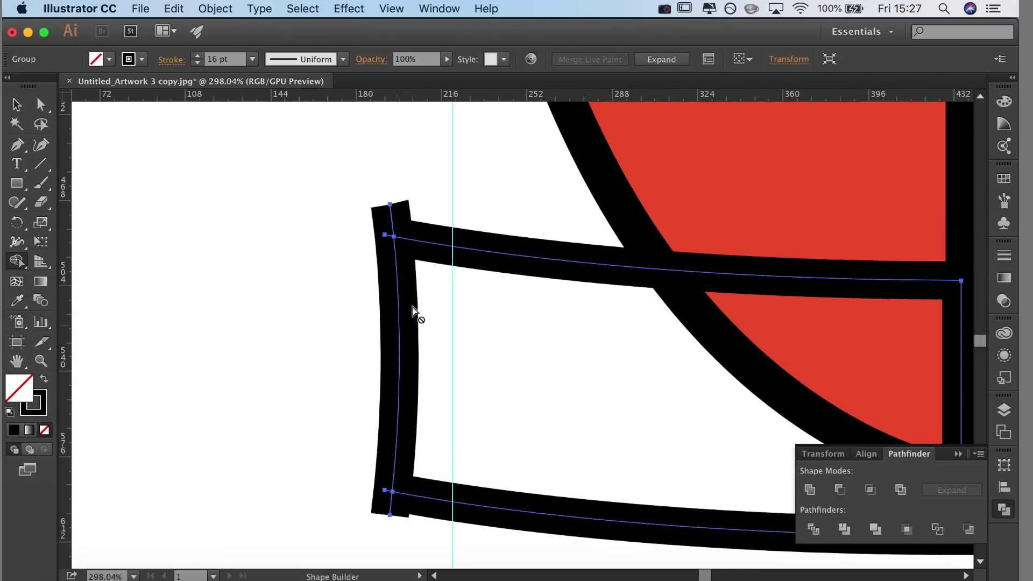
key("a")
left_click(392, 228)
left_click(427, 210)
scroll(420, 285, "down", 5)
left_click_drag(452, 259, 355, 282)
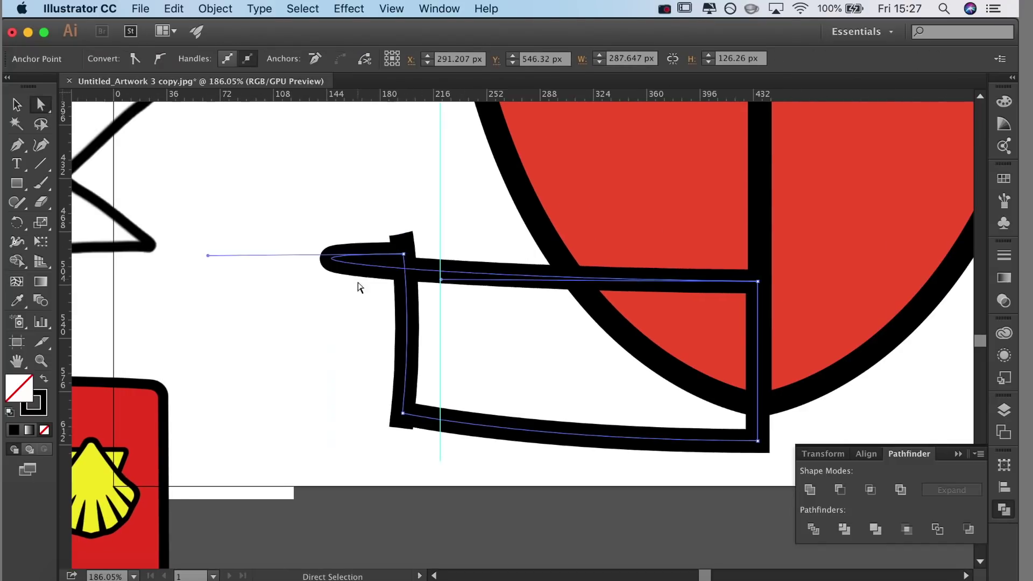
key("super+z")
Move the banner half outline to the left, away from the shield's vertical centre line.
key("v")
left_click_drag(455, 265, 338, 251)
key("super+z")
left_click_drag(433, 267, 311, 238)
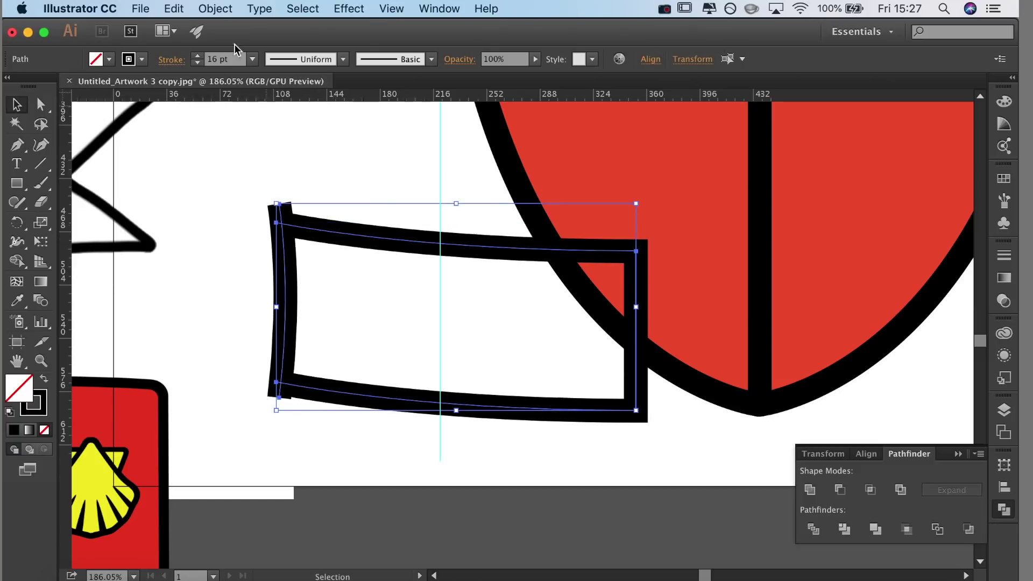
Join the banner half's open path ends and delete the surplus anchor point at its lower-left corner.
left_click(210, 9)
left_click(397, 305)
scroll(276, 398, "up", 6)
key("a")
left_click(295, 392)
left_click_drag(295, 392, 293, 396)
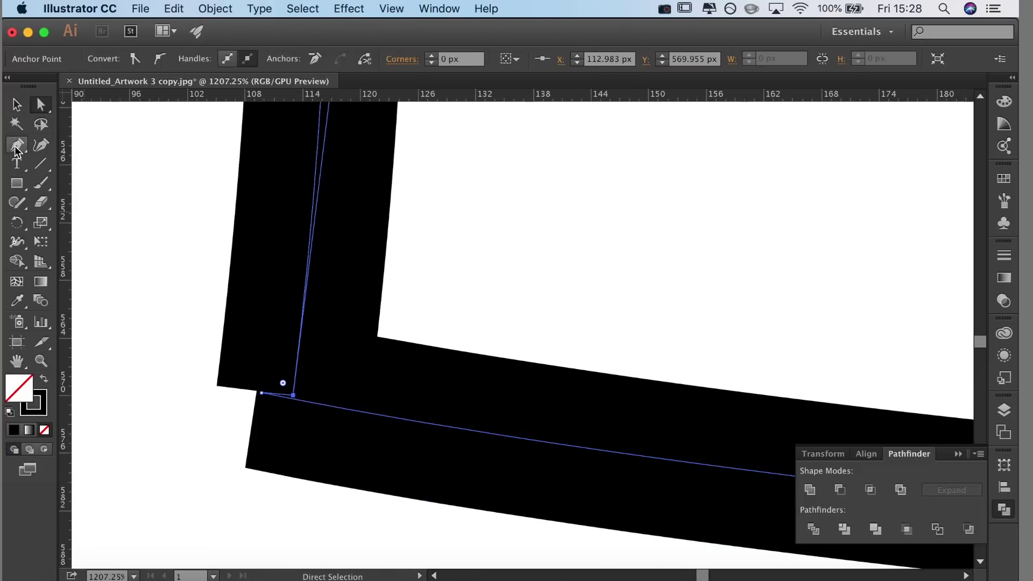
left_click(17, 146)
left_click(261, 393)
Try to move the loose end point at the banner half's upper-left corner.
key("space")
left_click_drag(317, 161, 320, 458)
key("a")
left_click(308, 317)
left_click(343, 282)
left_click(296, 239)
left_click_drag(290, 216, 319, 325)
key("super+z")
Join the open ends at the banner half's upper-left corner and delete the surplus anchor point there.
left_click_drag(398, 258, 270, 377)
scroll(270, 377, "down", 4)
scroll(244, 351, "down", 5)
left_click(433, 362)
left_click(491, 331)
left_click(215, 9)
mouse_move(320, 307)
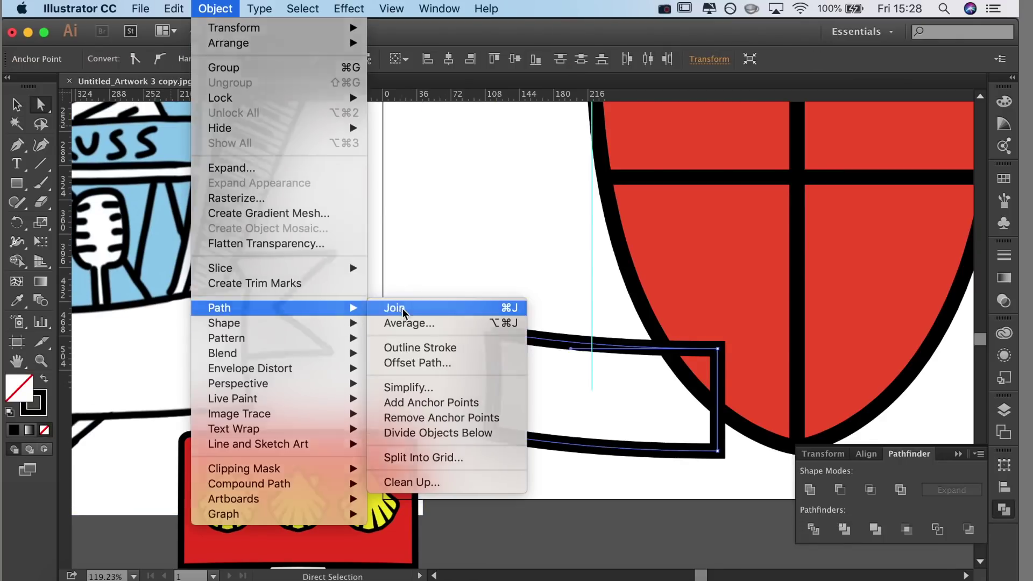
left_click(397, 310)
scroll(484, 387, "up", 10)
scroll(474, 339, "up", 3)
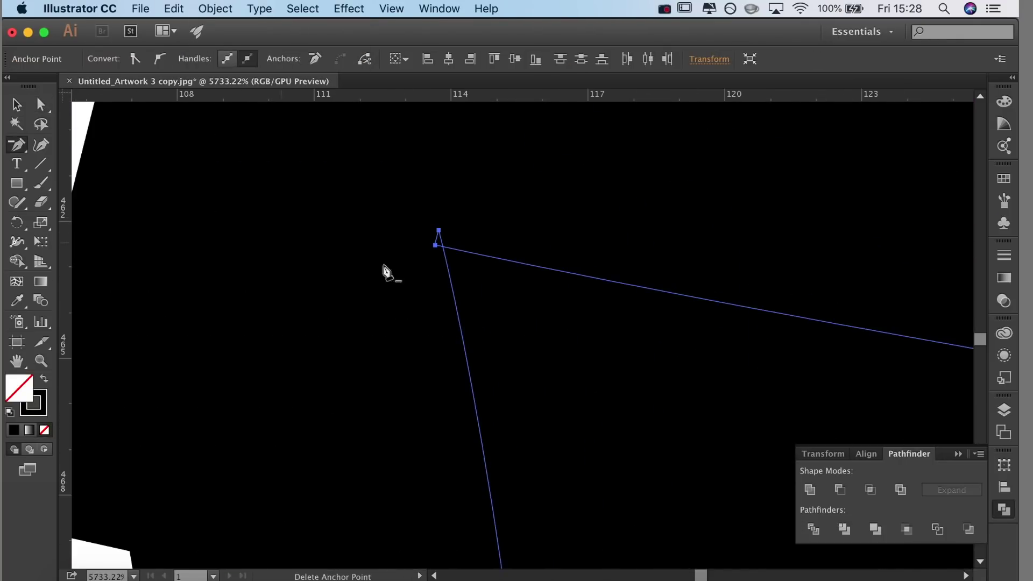
left_click(438, 231)
Check the stroke settings of the closed banner half.
scroll(201, 334, "down", 7)
left_click(17, 106)
scroll(326, 398, "down", 5)
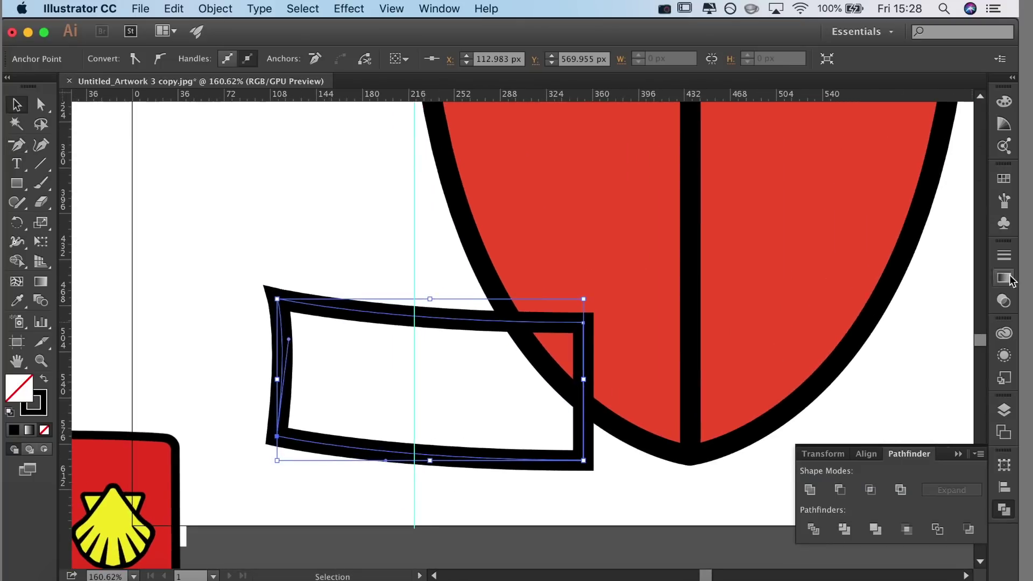
scroll(990, 433, "down", 2)
scroll(871, 501, "up", 2)
left_click(1004, 262)
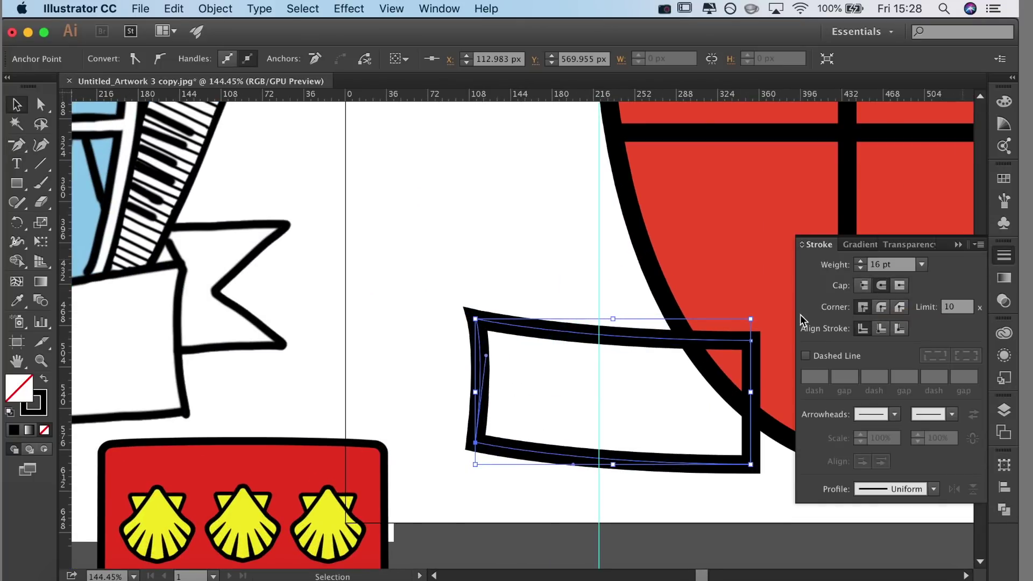
left_click(1001, 256)
Duplicate the banner half and reflect the copy about the vertical axis to make the other half.
left_click_drag(696, 423, 666, 425)
left_click(583, 438)
left_click(571, 458)
left_click_drag(561, 432, 480, 439)
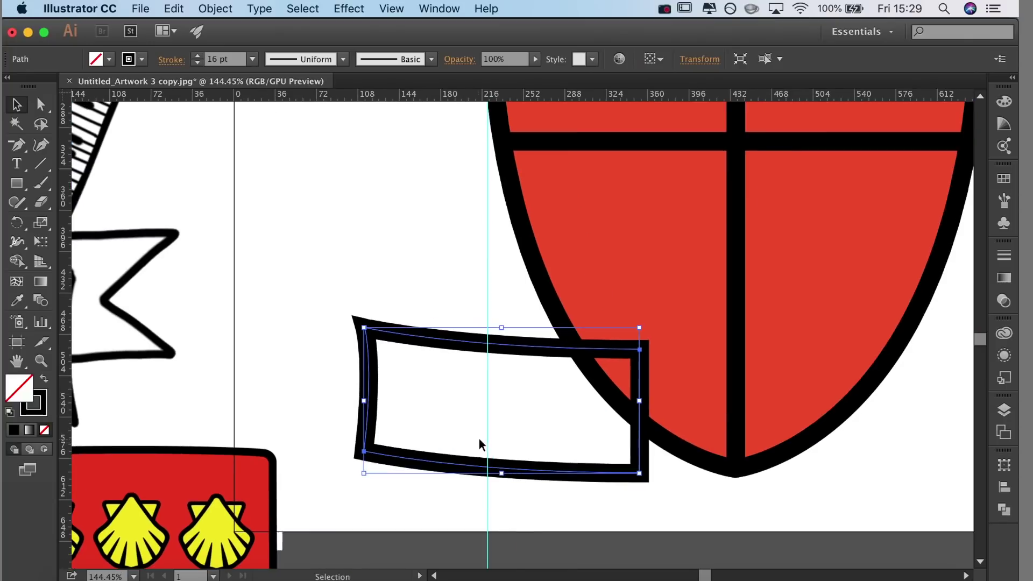
left_click(736, 349)
left_click_drag(433, 340, 658, 357, "alt")
right_click(730, 371)
mouse_move(745, 509)
left_click(699, 488)
left_click(864, 432)
Align the two banner halves by their vertical centres and make them meet on the shield's centre line.
left_click_drag(579, 388, 610, 435)
left_click_drag(452, 399, 545, 404)
left_click(766, 523, "shift")
left_click(1004, 487)
left_click(944, 490)
left_click(944, 408)
left_click(557, 524)
key("Right")
key("Right")
left_click(807, 377)
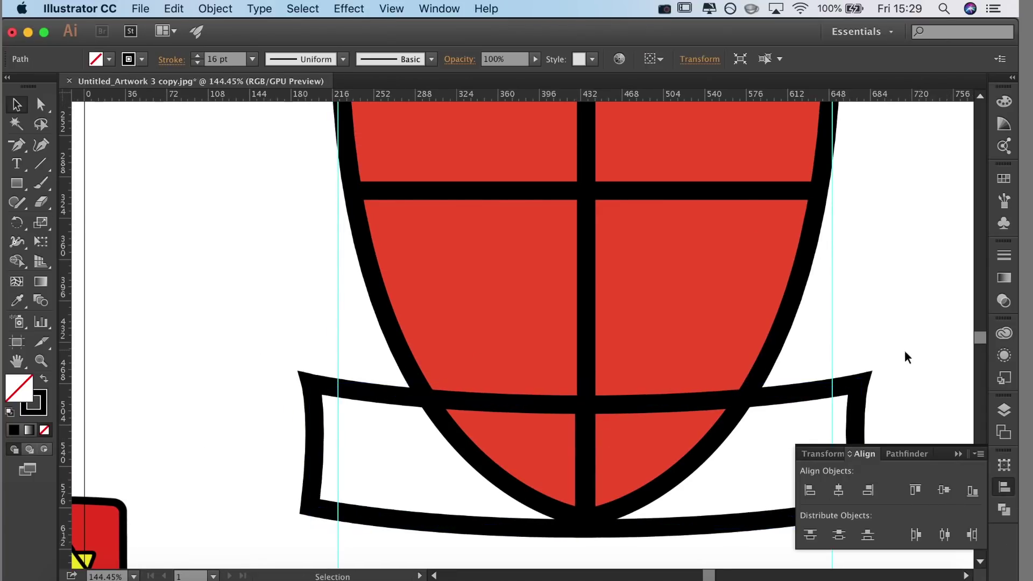
Swap fill and stroke on both banner halves and unite them into one shape.
left_click(556, 404)
left_click(614, 409, "shift")
key("super+x")
key("super+f")
key("shift+x")
left_click(1003, 509)
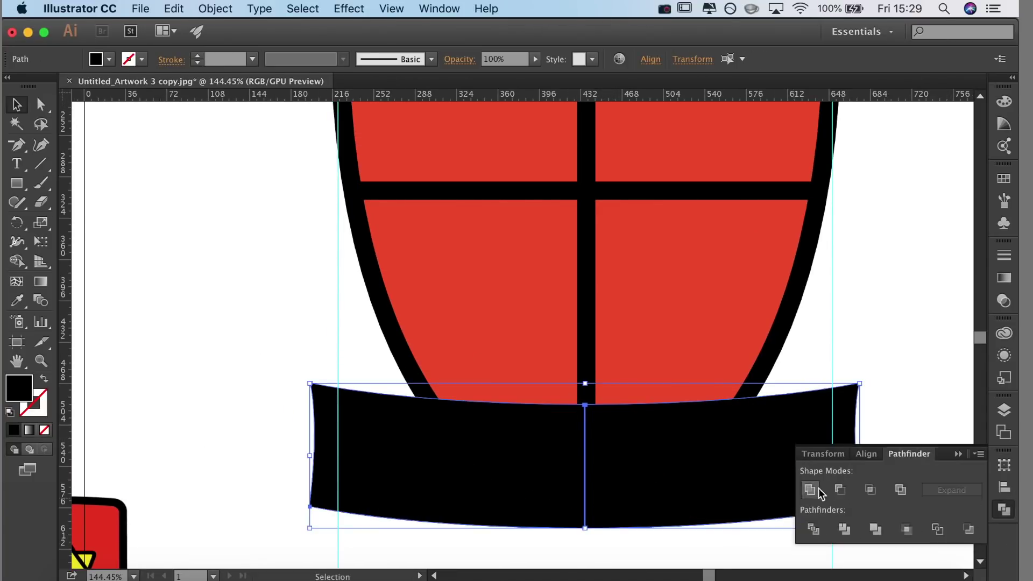
left_click(810, 490)
key("super+shift+a")
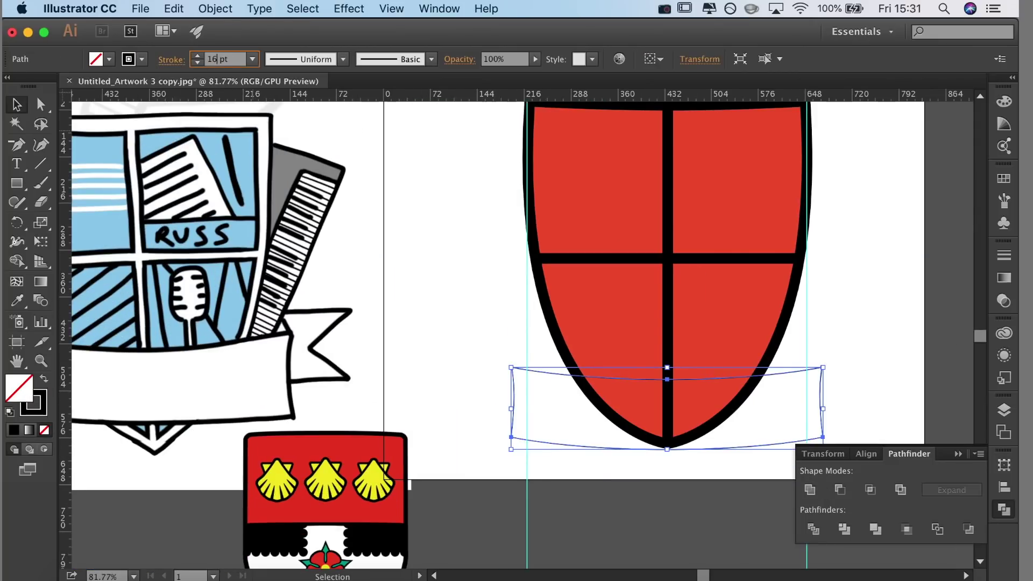
Give the united banner a 16 pt black stroke and a white fill.
type("6")
key("Return")
left_click_drag(444, 345, 467, 314)
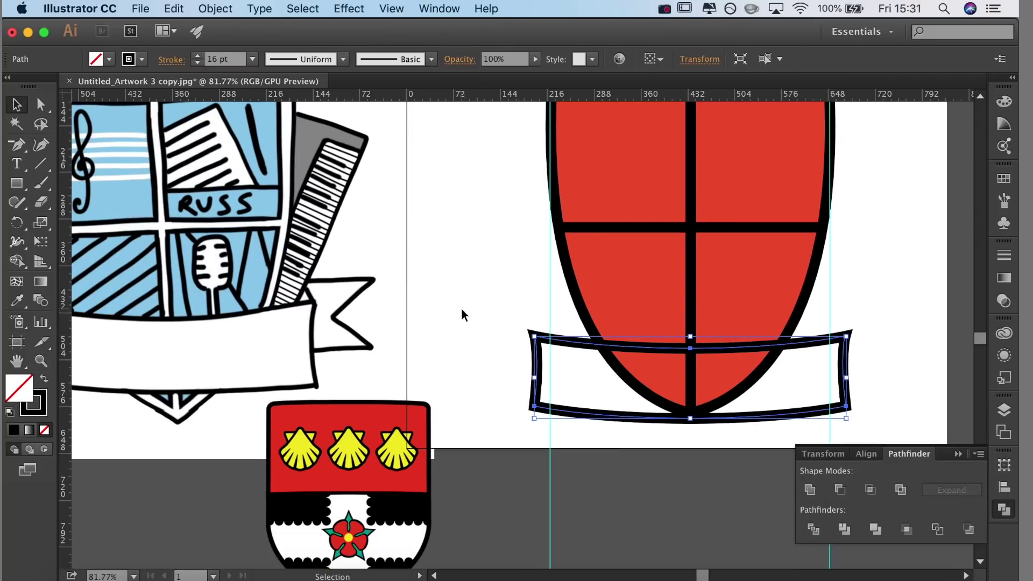
double_click(28, 389)
left_click(458, 225)
left_click(837, 231)
left_click(506, 262)
left_click_drag(482, 270, 489, 303)
Reduce the banner's stroke weight to 9 pt.
left_click(570, 403)
left_click(198, 63)
left_click(198, 63)
left_click(198, 63)
left_click(198, 63)
left_click(198, 63)
left_click(484, 322)
Move the banner up over the shield's lower part and align both by their horizontal centres.
left_click_drag(588, 380, 586, 349)
key("shift+Right")
left_click(522, 406)
left_click(611, 385)
left_click(645, 309, "shift")
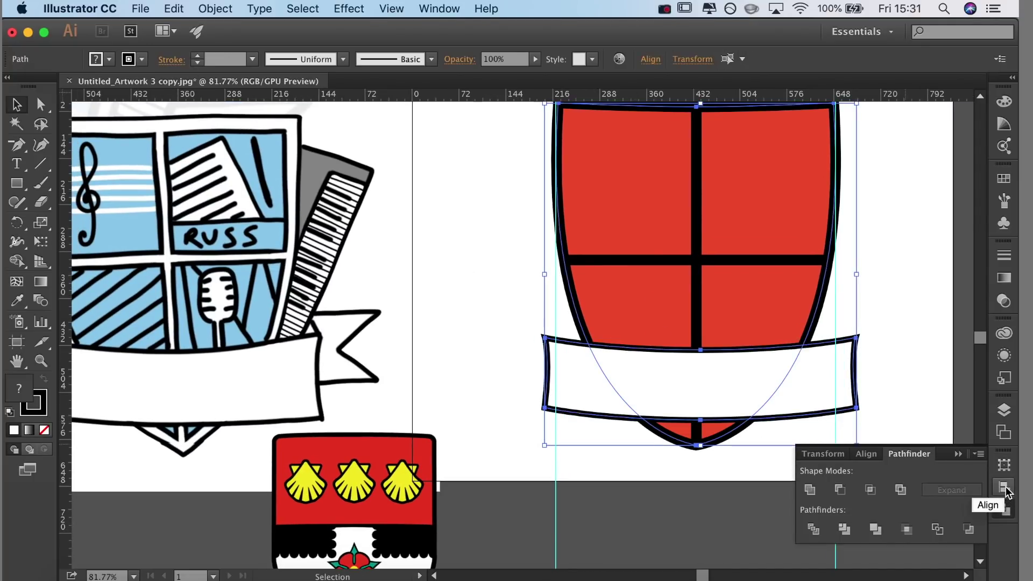
left_click(1005, 487)
left_click(839, 489)
left_click(903, 386)
left_click_drag(878, 320, 814, 291)
left_click(647, 358)
left_click(666, 417, "shift")
left_click(901, 366)
Duplicate the banner and erase the copy's right part, leaving a tail placed behind the banner's left end.
left_click_drag(510, 440, 585, 440)
left_click_drag(589, 394, 545, 355)
key("shift+e")
mouse_move(638, 318)
left_mouse_down()
mouse_move(640, 368)
mouse_move(812, 312)
mouse_move(817, 323)
left_mouse_up()
key("v")
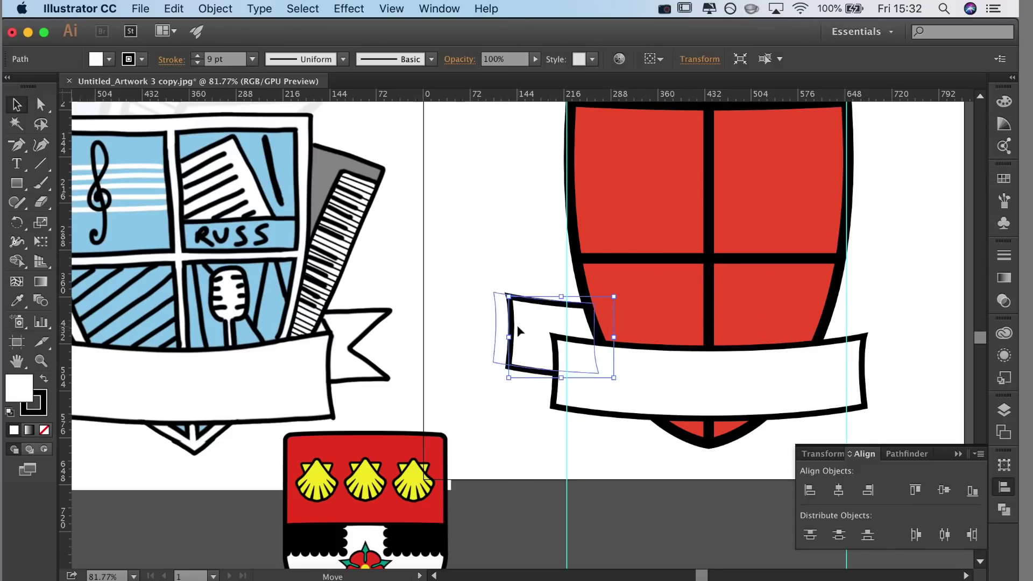
left_click_drag(519, 328, 522, 345)
Make a right tail from another banner copy by erasing its left part, and send it to the back.
mouse_move(733, 396)
left_mouse_down()
mouse_move(782, 355)
mouse_move(708, 362)
mouse_move(616, 345)
left_mouse_up()
key("shift+e")
mouse_move(785, 284)
left_mouse_down()
mouse_move(747, 375)
mouse_move(616, 328)
mouse_move(619, 363)
left_mouse_up()
key("v")
left_click(489, 259)
scroll(489, 258, "right", 1)
left_click(856, 340)
key("shift+super+bracketleft")
Align the two banner tails by their vertical centres and nudge them slightly to the right.
left_click(509, 347)
left_click(867, 341, "shift")
left_click(945, 489)
key("Right")
key("Right")
key("Right")
key("Right")
key("Right")
left_click(460, 430)
Nudge both banner tails down together so they sit lower behind the main banner.
left_click_drag(490, 415, 431, 413)
left_click(454, 343)
left_click(805, 337, "shift")
key("Down")
key("Down")
key("Down")
key("Down")
key("Down")
key("Down")
key("Down")
key("Down")
key("Down")
key("Down")
key("Down")
key("Down")
key("Down")
key("Down")
key("Down")
key("Down")
key("Down")
key("Down")
left_click(429, 434)
Draw a closed triangle over the left tail's outer end with the Pen tool, its point reaching inward to mark the notch.
scroll(387, 387, "up", 5)
left_click_drag(19, 147, 18, 145)
left_click(470, 234)
left_click(549, 331)
key("super+z")
left_click(554, 341)
left_click(477, 424)
key("super+z")
key("super+z")
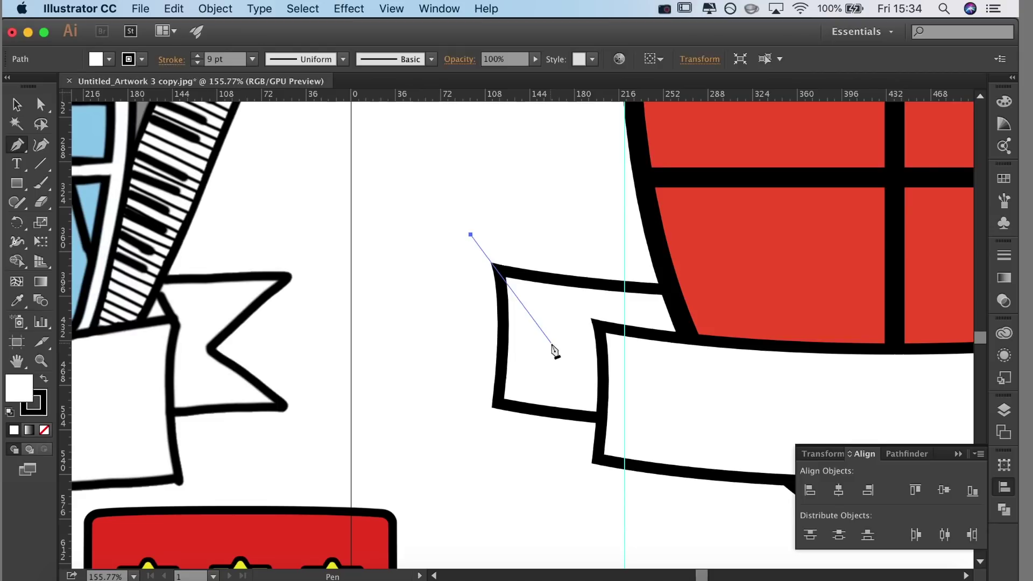
key("super")
left_click(552, 343)
key("super+z")
left_click(552, 342)
left_click(468, 441)
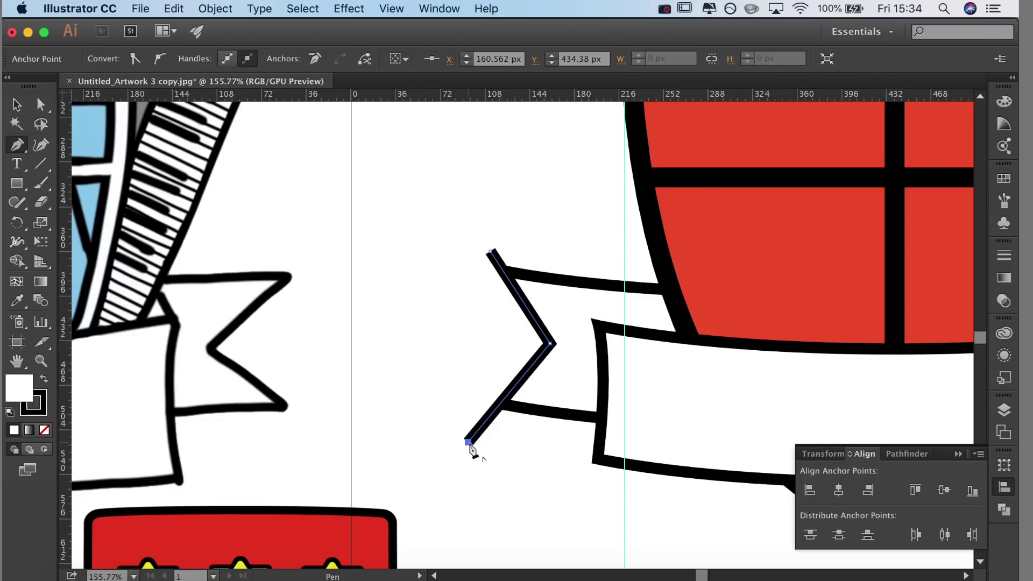
left_click(490, 253)
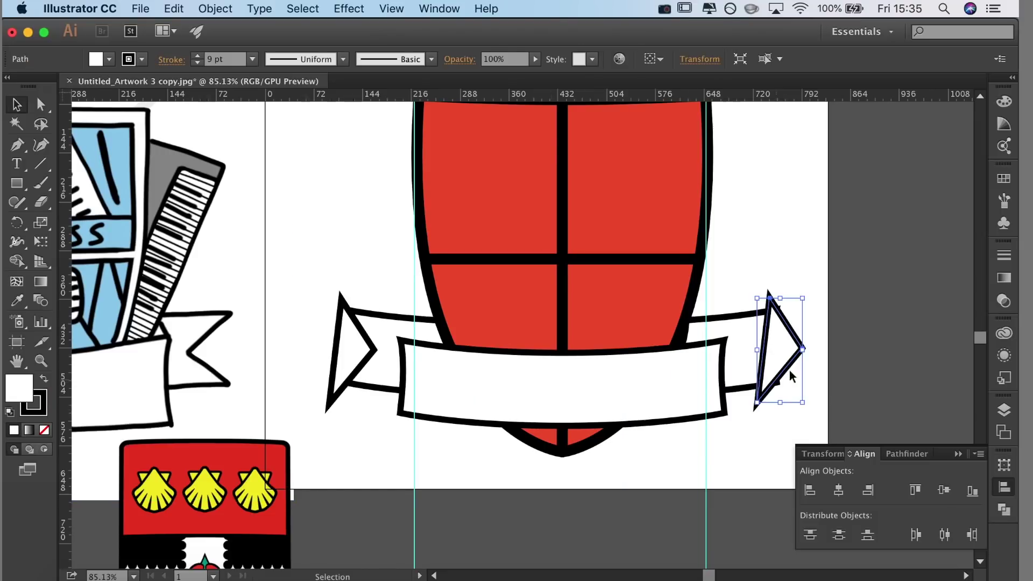
Reflect the triangle copy at the right tail so that its point faces inward, mirroring the left triangle.
right_click(789, 370)
mouse_move(831, 524)
left_click(736, 527)
right_click(784, 352)
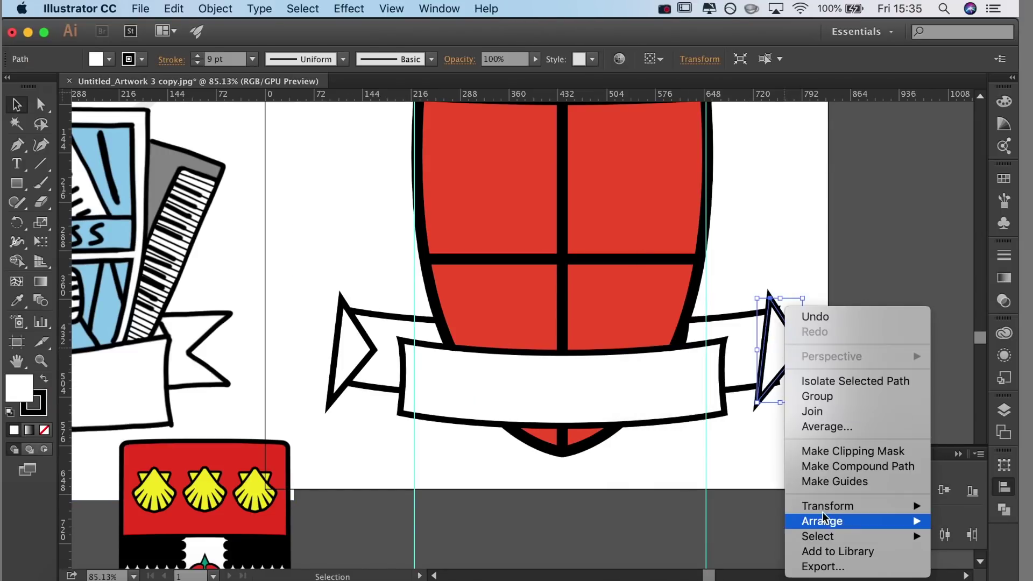
mouse_move(827, 506)
left_click(659, 487)
left_click(856, 432)
Position the mirrored triangle over the right tail's outer end and align both triangles by their vertical centres.
scroll(663, 413, "up", 4)
scroll(670, 414, "right", 2)
left_click_drag(798, 342, 787, 344)
left_click(180, 336, "shift")
left_click(944, 489)
left_click(921, 355)
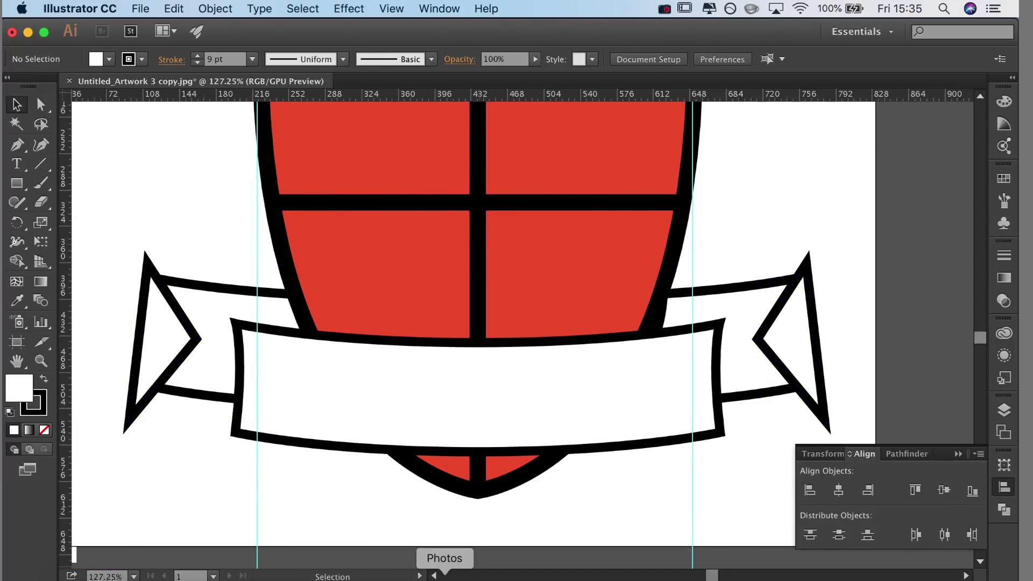
Cut the triangular notch out of the left banner tail with the Shape Builder tool.
left_click(208, 299)
left_click(172, 328, "shift")
key("shift+m")
left_click_drag(151, 327, 183, 322)
key("v")
Cut the matching triangular notch out of the right banner tail with the Shape Builder tool.
left_click(747, 341)
left_click(817, 329)
left_click(18, 260)
left_click(774, 352, "alt")
key("super+z")
left_click(740, 288, "shift+super")
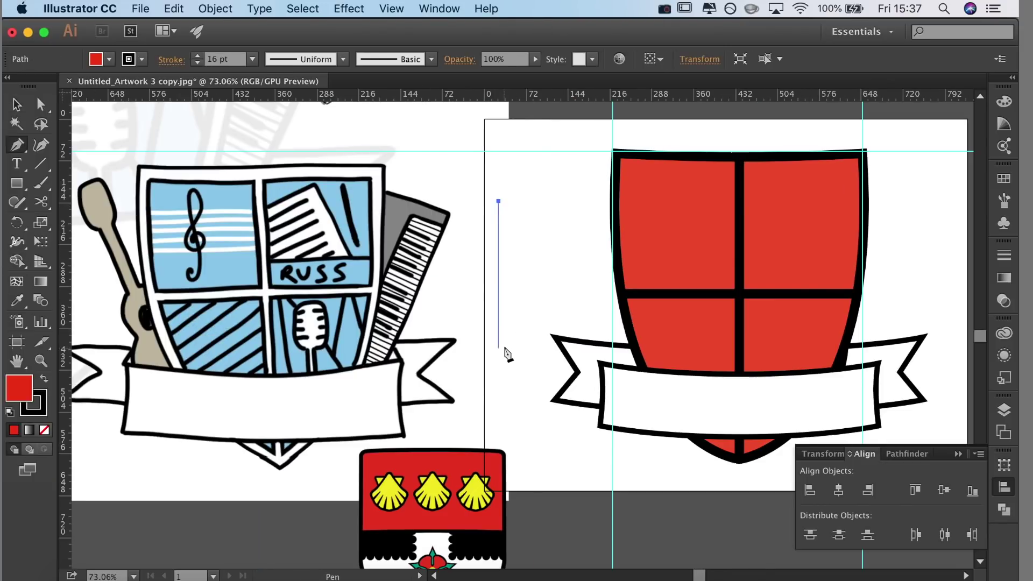
Draw a vertical 16 pt line beside the shield and extend the artboard outward on that side.
left_click(498, 346)
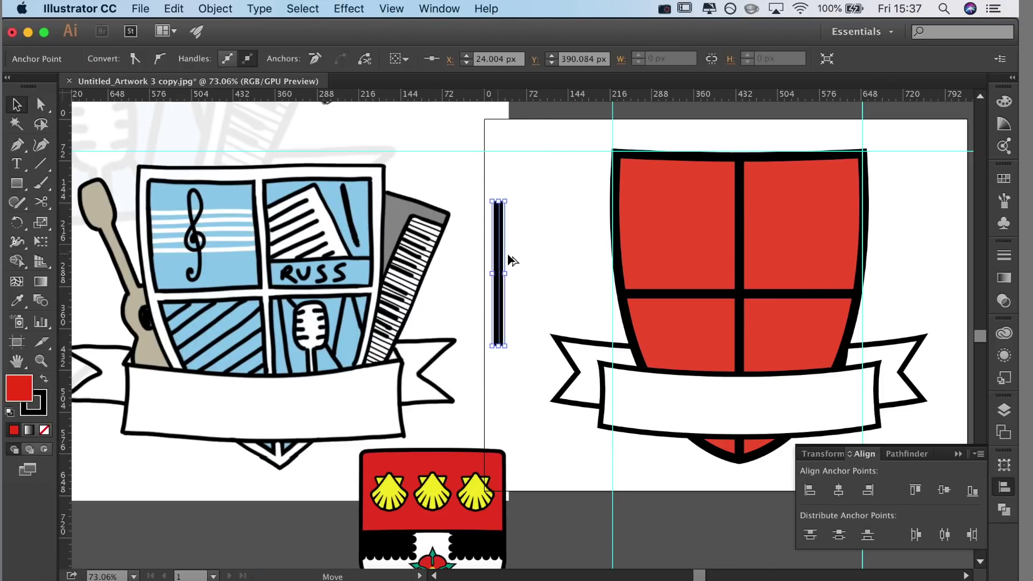
key("v")
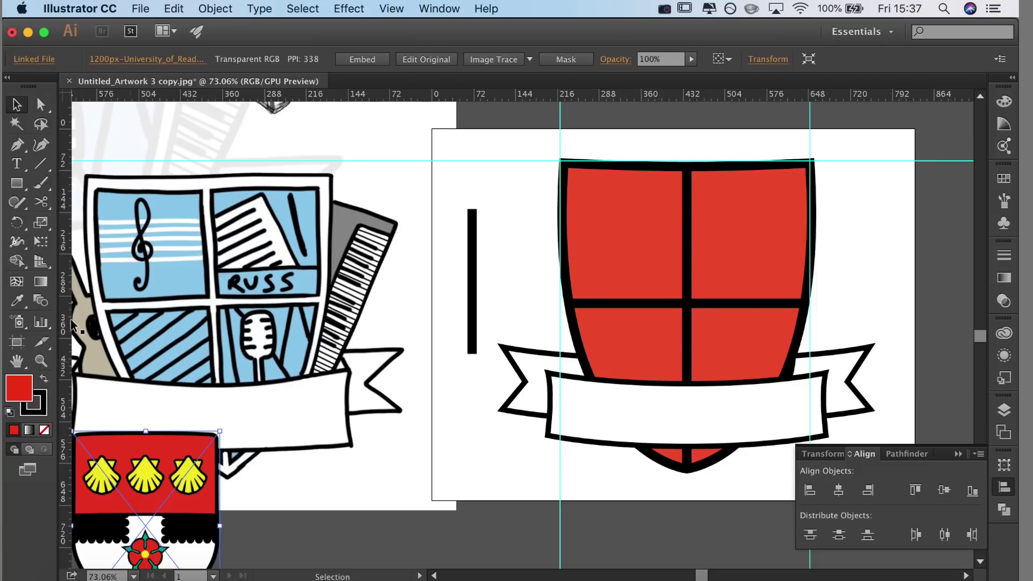
key("shift+o")
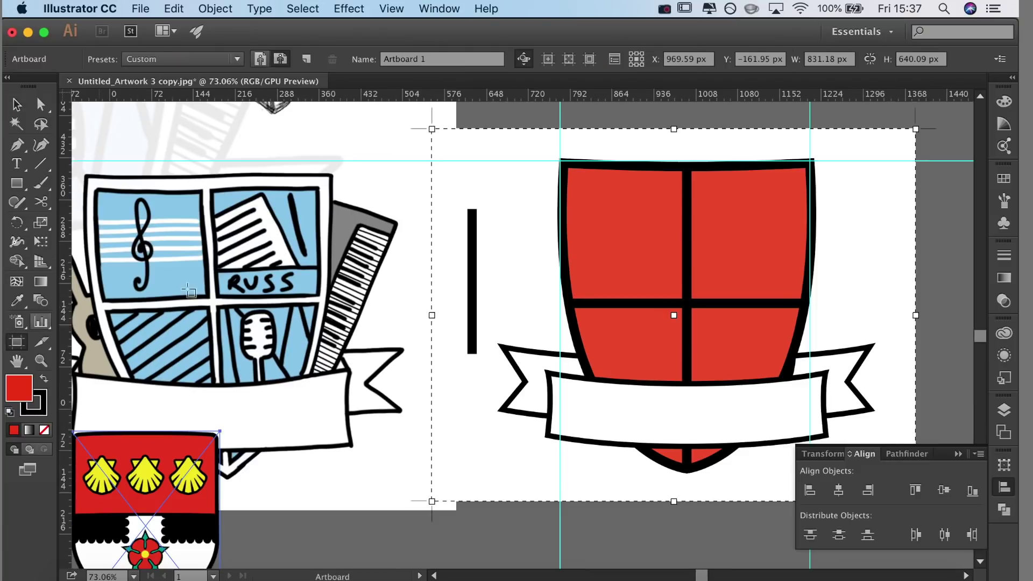
key("v")
Duplicate the vertical line into a row of seven lines beside the shield.
left_click_drag(474, 274, 426, 245)
left_click_drag(427, 235, 450, 233)
mouse_move(444, 230)
left_mouse_down()
mouse_move(471, 230)
mouse_move(459, 238)
left_mouse_up()
key("ctrl+d")
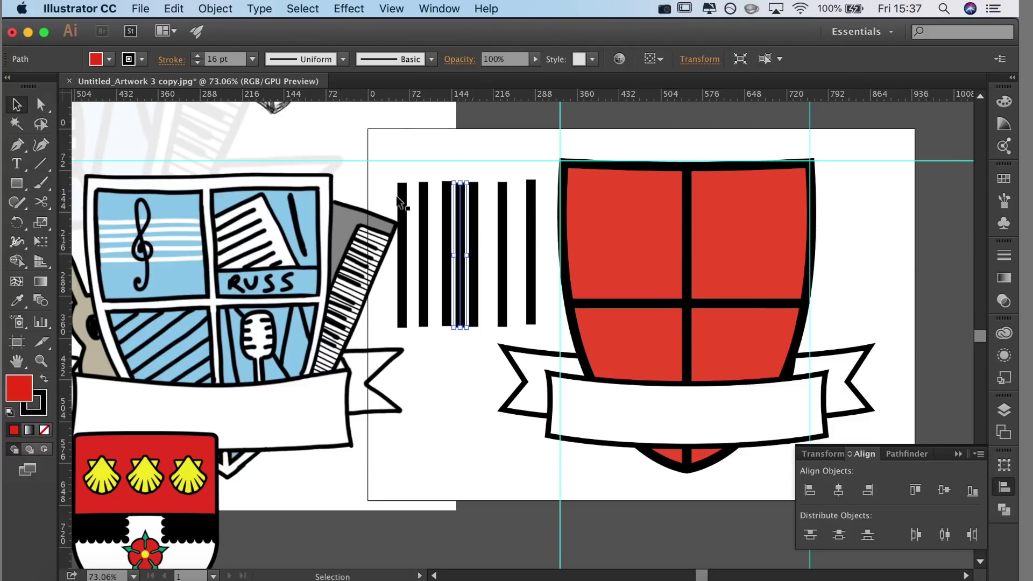
Distribute the seven vertical lines evenly by their horizontal centres and group them.
left_click_drag(402, 172, 318, 168)
left_click_drag(397, 146, 425, 173)
left_click_drag(531, 321, 532, 322)
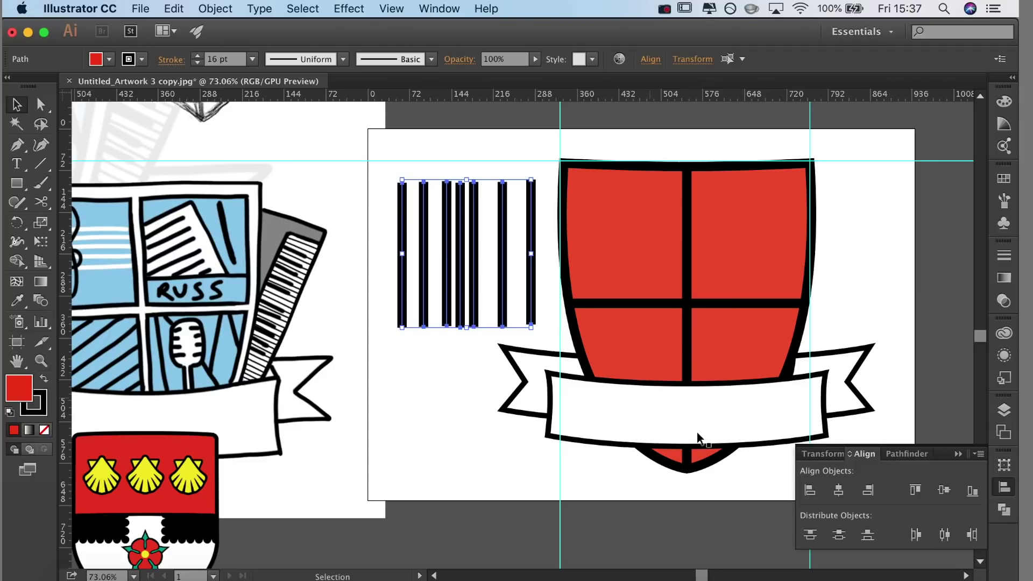
left_click(947, 535)
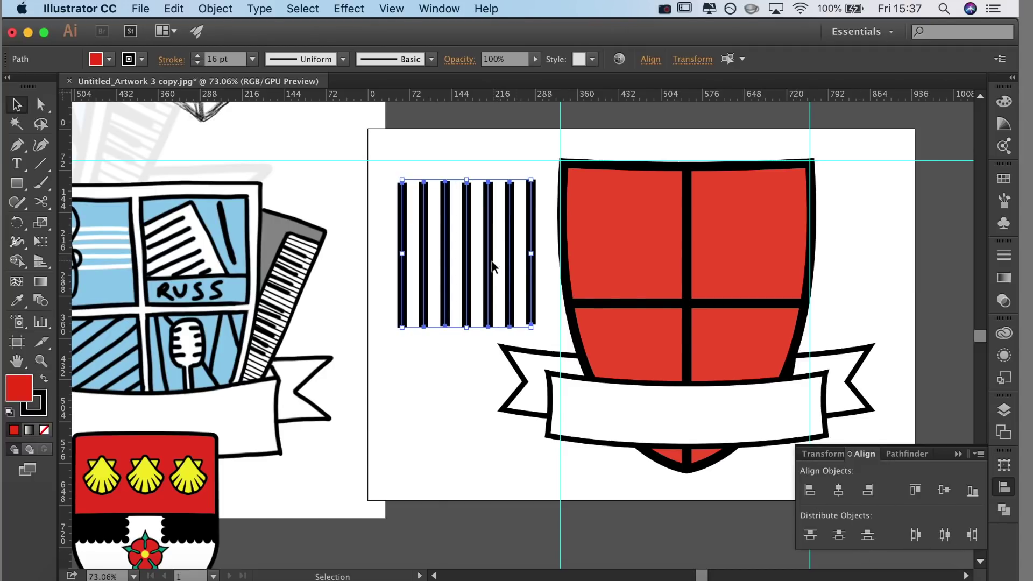
key("super+g")
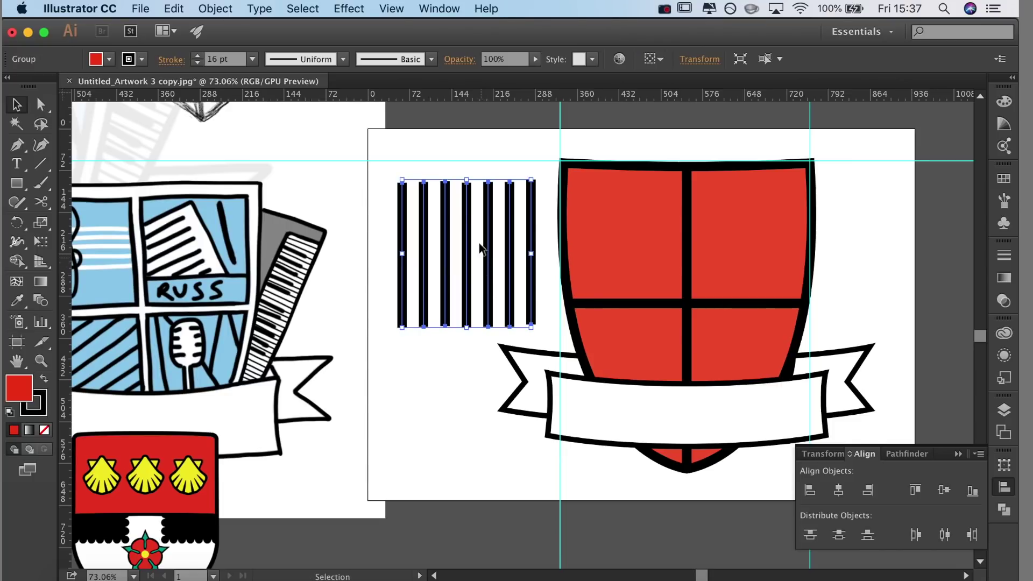
Outline the strokes of the grouped lines and rotate the group about 45 degrees clockwise.
left_click(246, 6)
mouse_move(216, 8)
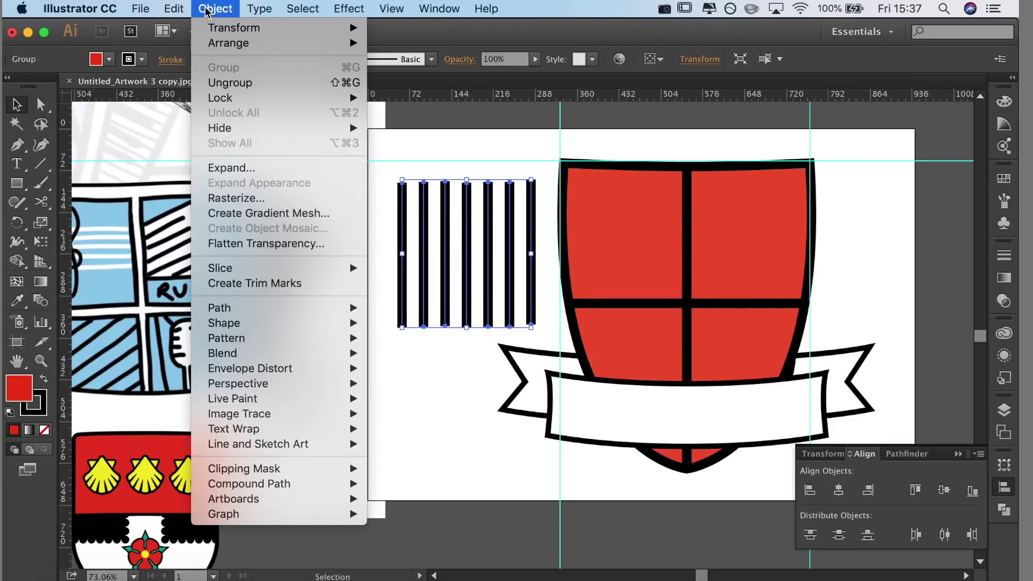
mouse_move(296, 312)
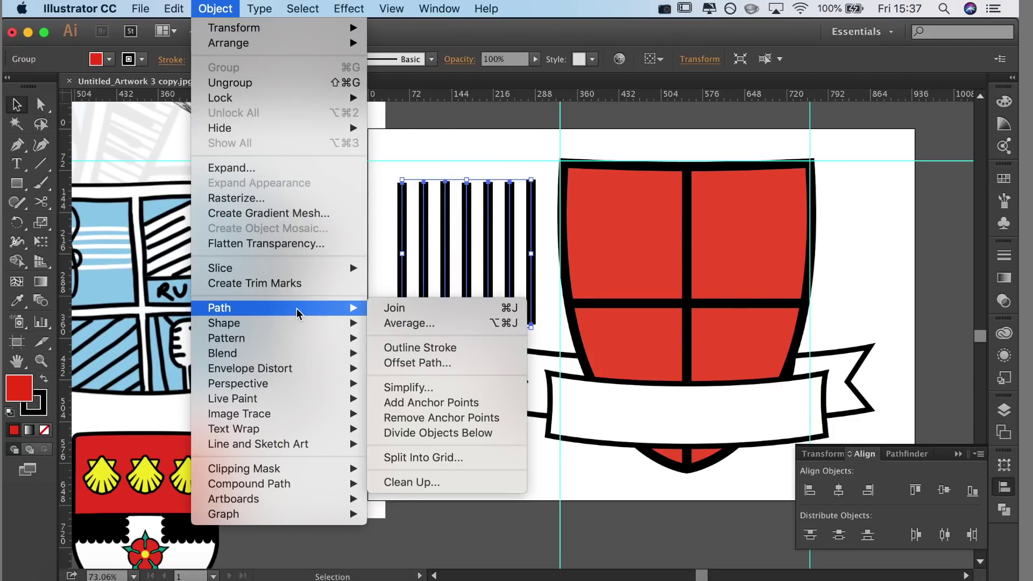
left_click(418, 348)
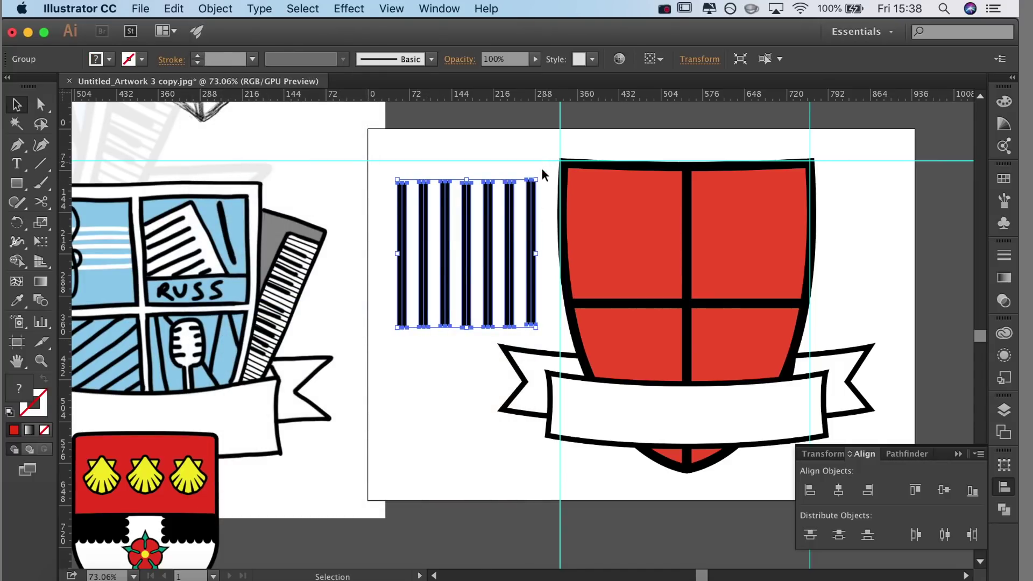
left_click_drag(542, 170, 527, 247)
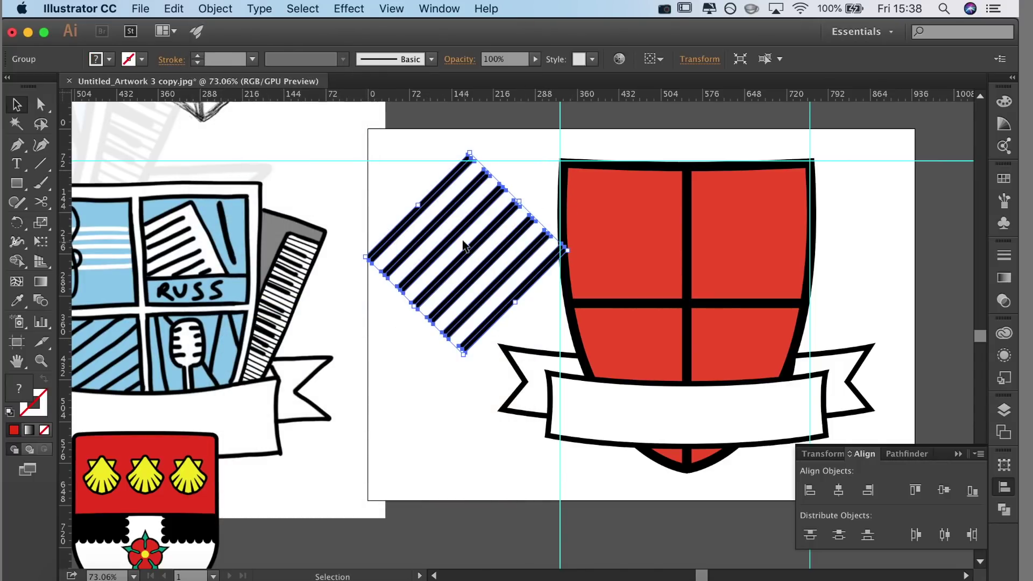
Place the diagonal stripe group over the shield's lower-left quarter.
left_click_drag(597, 308, 607, 338)
left_click(428, 116)
left_click_drag(442, 187, 605, 304)
left_click_drag(586, 337, 592, 333)
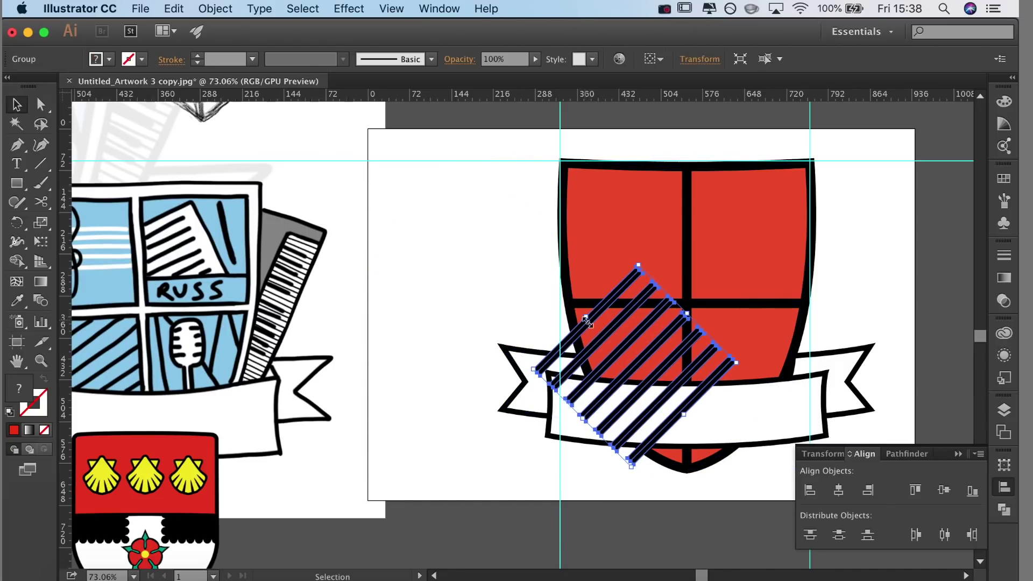
Nudge the banner together with both tails further down the shield.
left_click(736, 412)
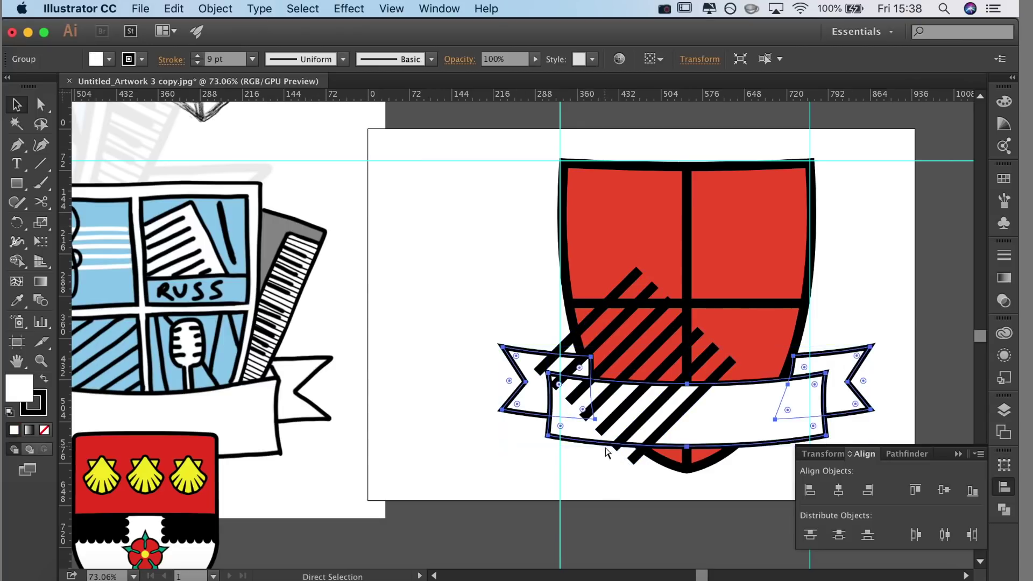
key("Down")
key("shift+Down")
key("shift+Down")
key("shift+Down")
left_click(432, 390)
Move the right tail's upper inner corner inward so that it tucks behind the shield's edge.
double_click(793, 383)
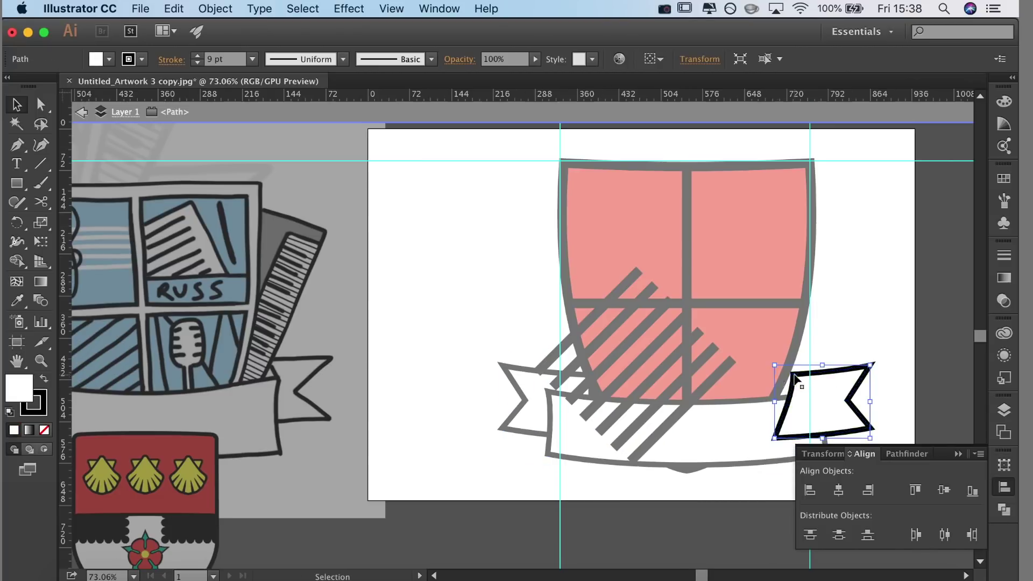
key("a")
left_click_drag(794, 376, 767, 403)
key("s")
key("super+z")
key("super+z")
key("a")
left_click(867, 345)
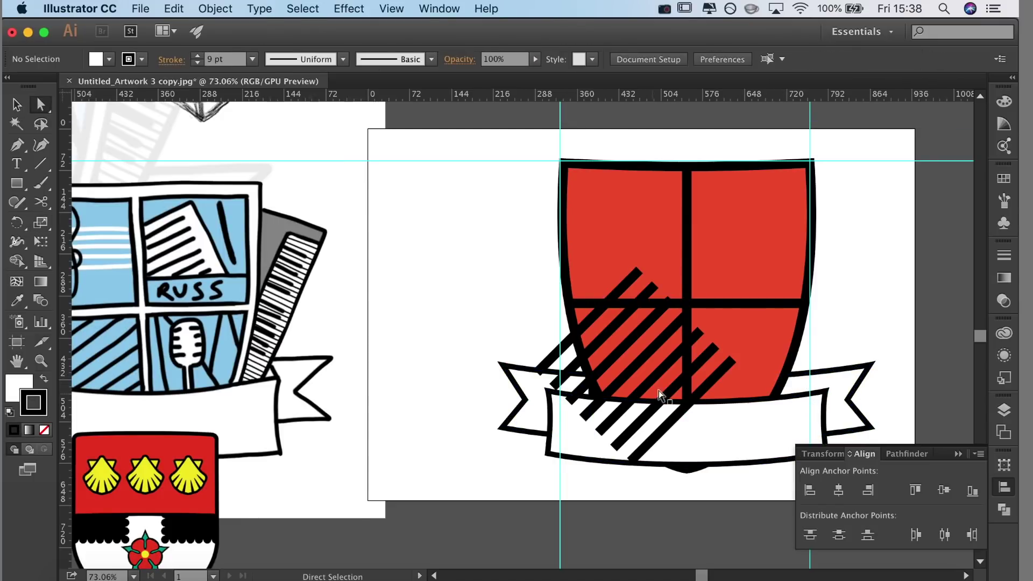
Try to nudge the banner and both tails down by their anchor points and adjust the right tail's inner corner.
scroll(662, 385, "up", 2)
left_click(543, 424)
left_click(512, 416, "shift")
left_click(895, 384, "shift")
key("Down")
key("Down")
key("Down")
key("shift+Down")
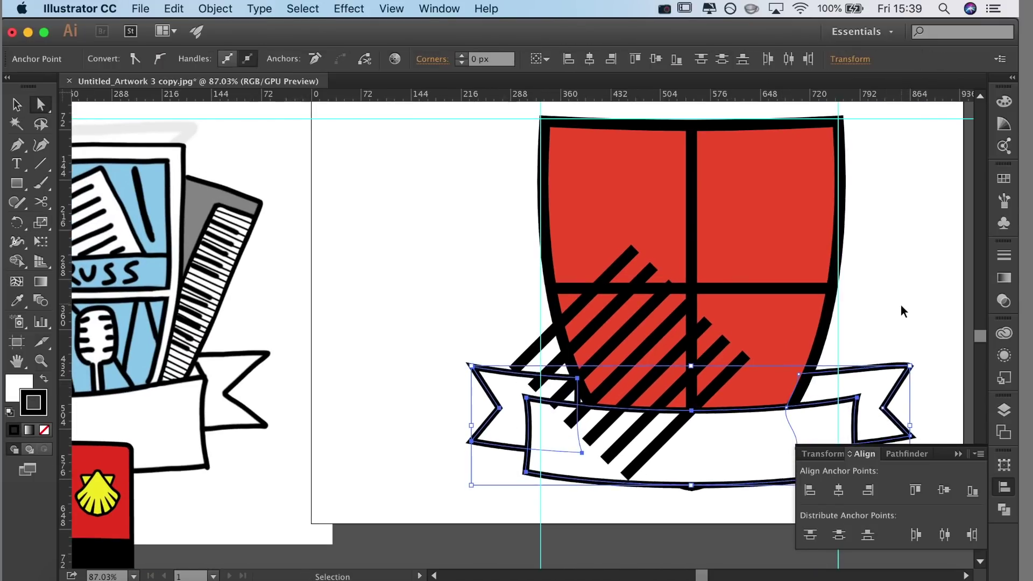
left_click(812, 404)
left_click_drag(811, 406, 772, 407)
key("super+shift+a")
key("v")
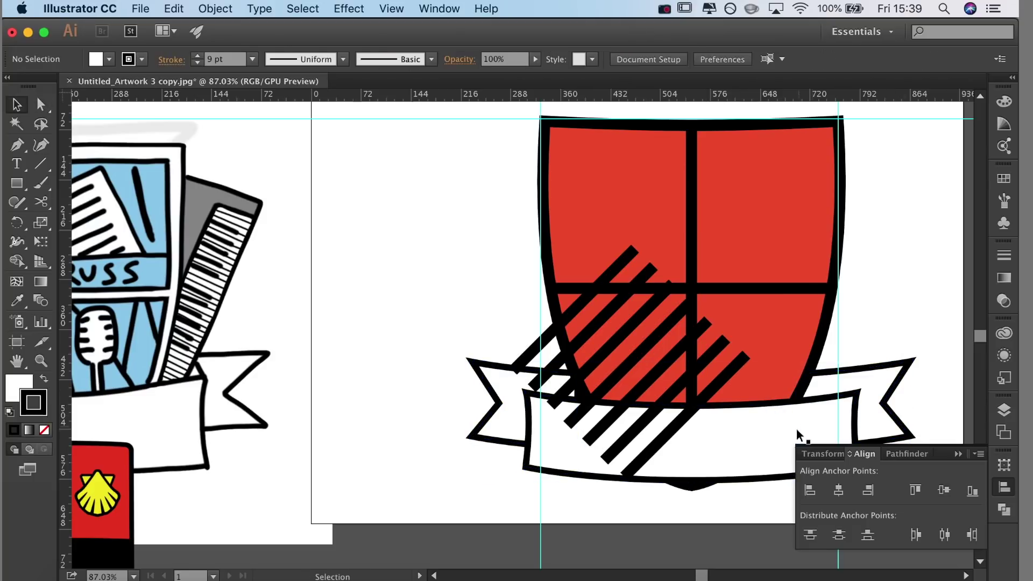
Select the whole banner and both tails and nudge them down until they cover the shield's bottom tip.
left_click(798, 436)
left_click(867, 376, "shift")
left_click(515, 398, "shift")
key("Down")
key("Down")
key("Down")
key("Down")
key("shift+Down")
key("super+shift+a")
Move the left tail's upper inner corner slightly inward behind the shield and deselect it.
left_click(513, 401)
key("a")
left_click_drag(578, 382, 595, 387)
key("super+shift+a")
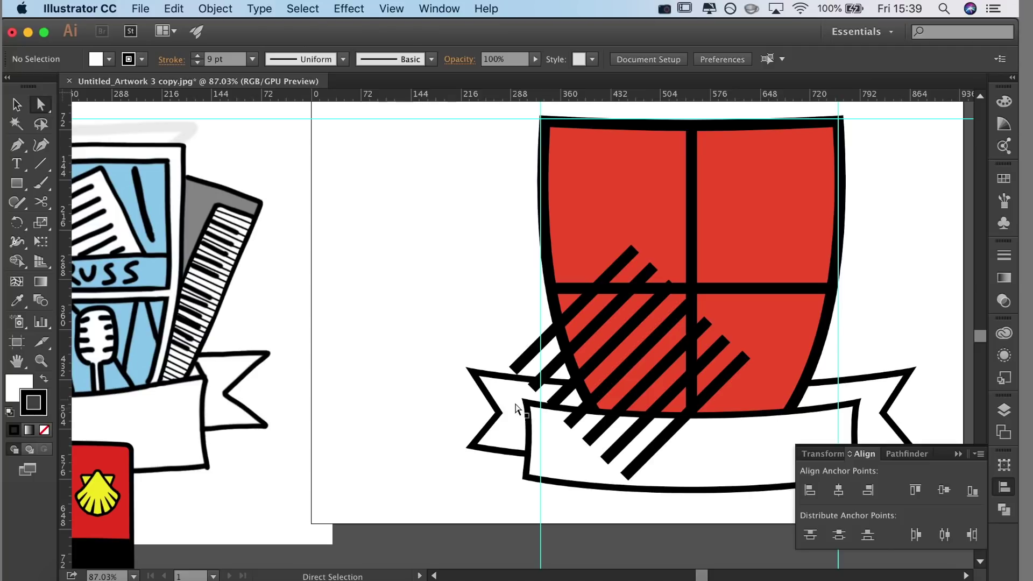
Shift the diagonal stripes slightly up and erase everything outside the shield's lower-left quarter.
left_click(568, 323)
left_click(569, 323)
left_click(465, 348)
left_click_drag(524, 353, 535, 335)
key("shift+e")
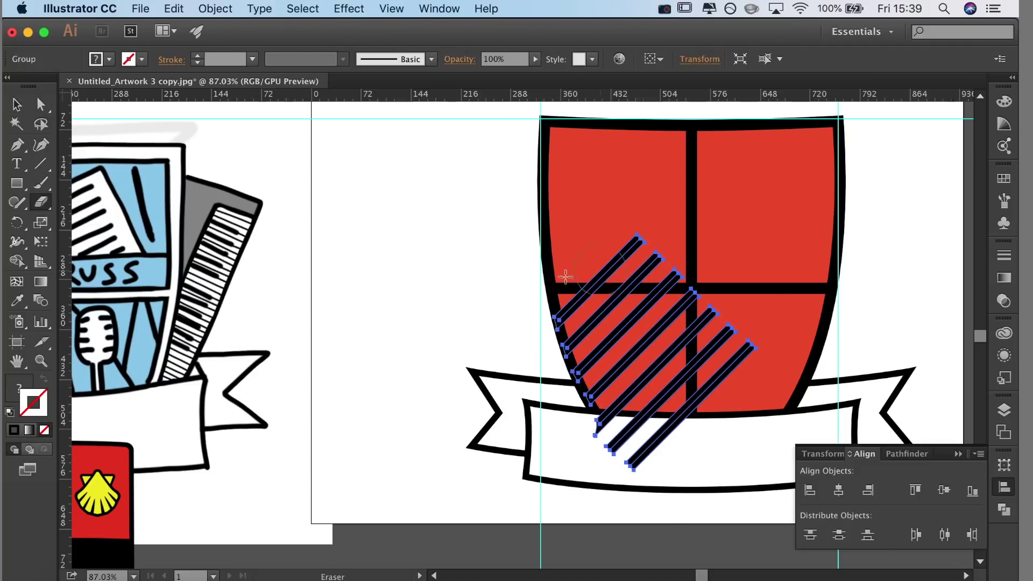
mouse_move(559, 268)
left_mouse_down()
mouse_move(669, 260)
mouse_move(719, 282)
mouse_move(721, 406)
left_mouse_up()
key("v")
left_click(391, 260)
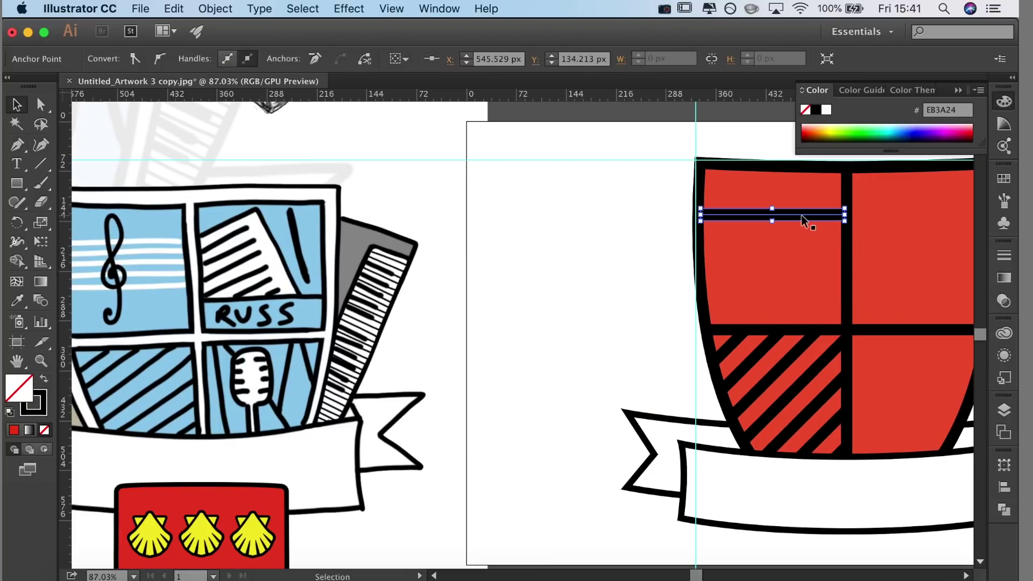
Duplicate the horizontal line downward to make five staff lines across the shield's upper-left quarter.
left_click_drag(801, 215, 754, 278)
left_click(800, 269)
left_click_drag(802, 281, 803, 304)
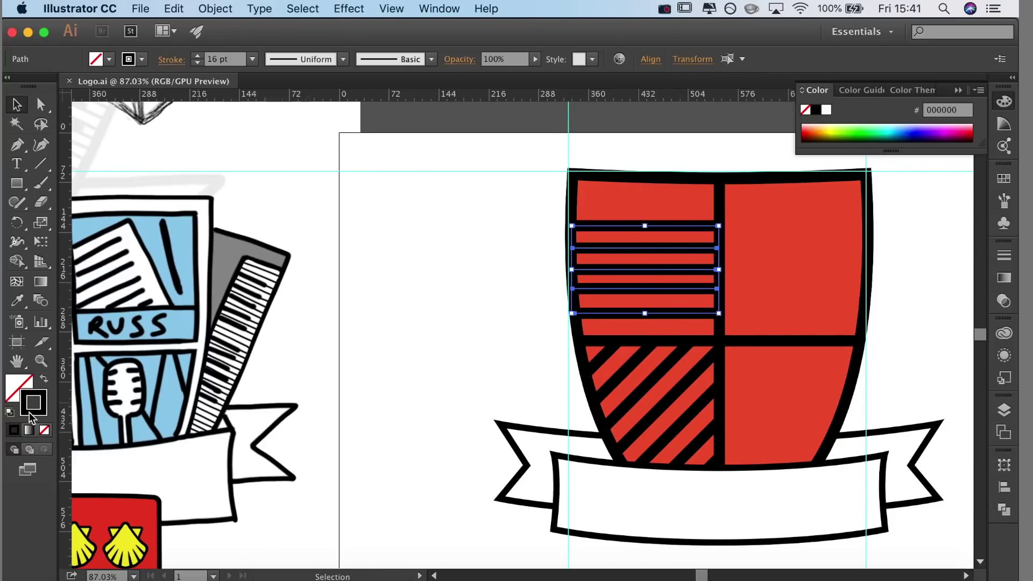
Set the five staff lines' stroke to white (FFFFFF) with a weight of 8 pt.
double_click(32, 409)
left_click(848, 230)
left_click(198, 63)
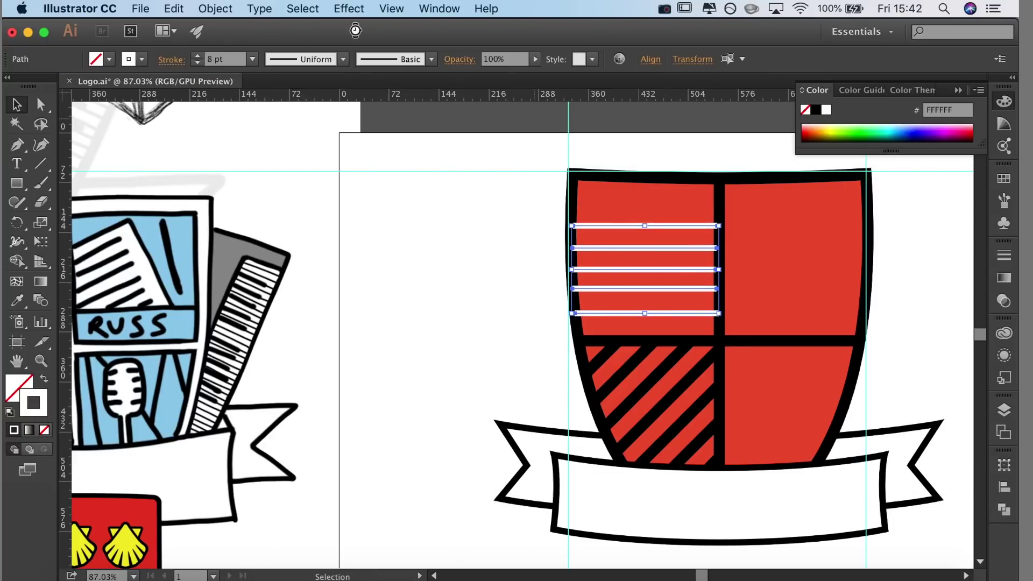
Nudge the lower staff lines up together in the shield's upper-left quarter, then deselect them.
left_click(495, 392)
left_click(639, 313)
left_click(637, 289, "shift")
left_click(640, 269, "shift")
left_click(645, 252, "shift")
left_click(635, 252, "shift")
left_click(632, 250, "shift")
key("Up")
key("Up")
key("Up")
key("Up")
key("Up")
key("Up")
key("Up")
key("Up")
key("Up")
key("Up")
key("Up")
key("Up")
key("Up")
key("Up")
left_click(554, 295)
Nudge the bottom staff line further up and distribute the staff lines evenly by their vertical centres.
left_click(604, 304)
key("Up")
key("Up")
key("Up")
key("Up")
key("Up")
key("Up")
key("Up")
key("Up")
key("Up")
key("Up")
key("Up")
key("Up")
key("Up")
left_click(619, 278, "shift")
left_click(613, 261, "shift")
left_click(1003, 487)
left_click(839, 534)
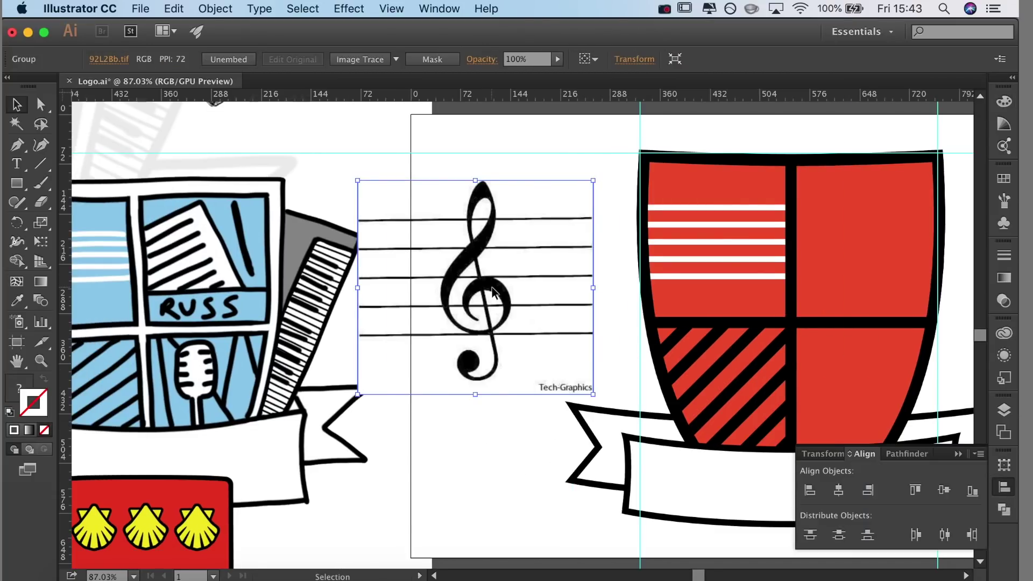
Set a dark red stroke and trace the treble clef reference's spiral and outer left edge with the Pen tool.
scroll(492, 292, "up", 3)
double_click(37, 412)
left_click(871, 230)
scroll(444, 427, "up", 4)
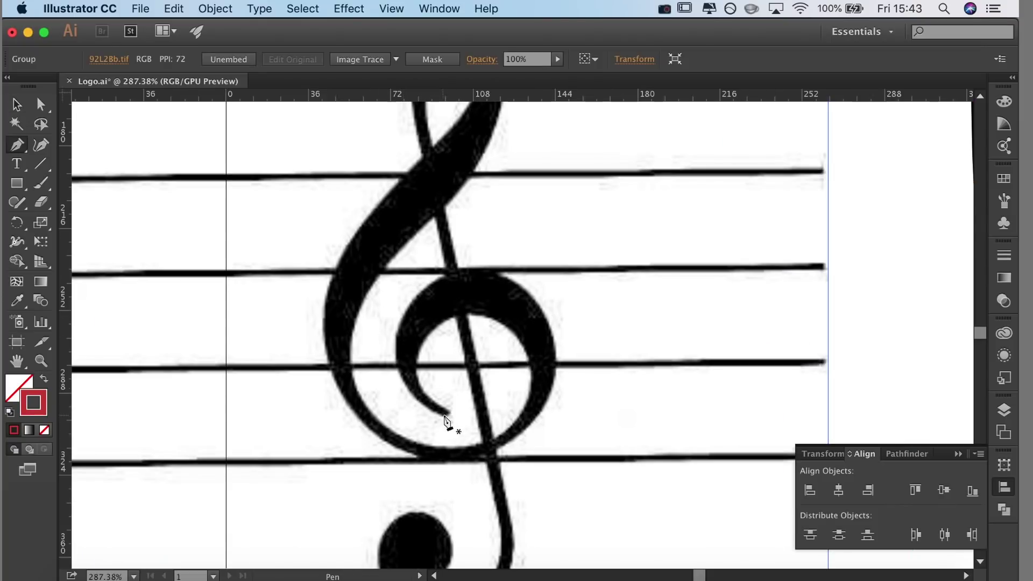
left_click(444, 415)
left_click_drag(403, 320, 430, 250)
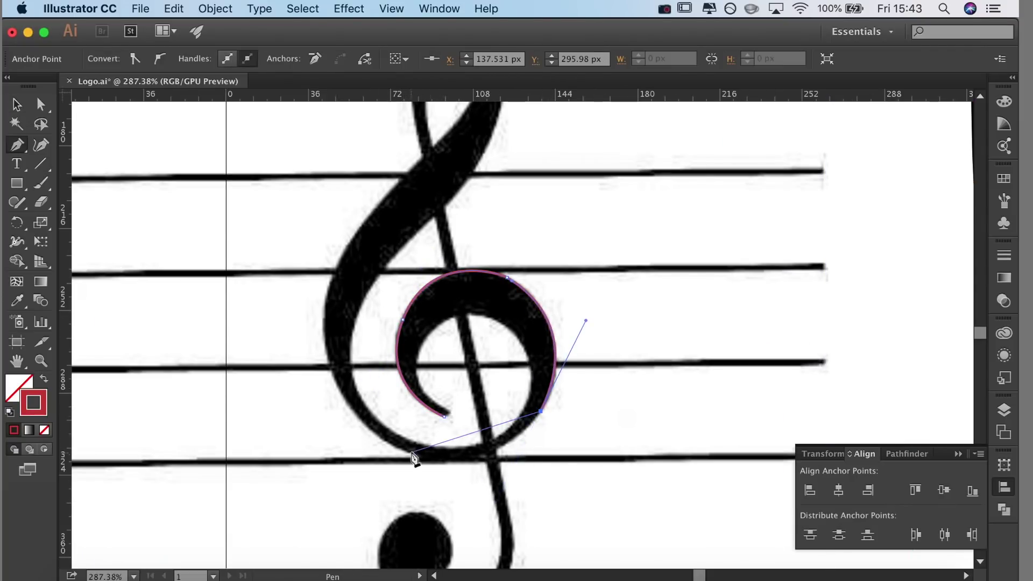
scroll(415, 236, "up", 3)
left_click_drag(429, 229, 505, 160)
scroll(506, 160, "up", 3)
left_click_drag(512, 165, 506, 154)
Continue the clef outline down the stem, around the tail curve and along the ball end.
scroll(475, 389, "down", 4)
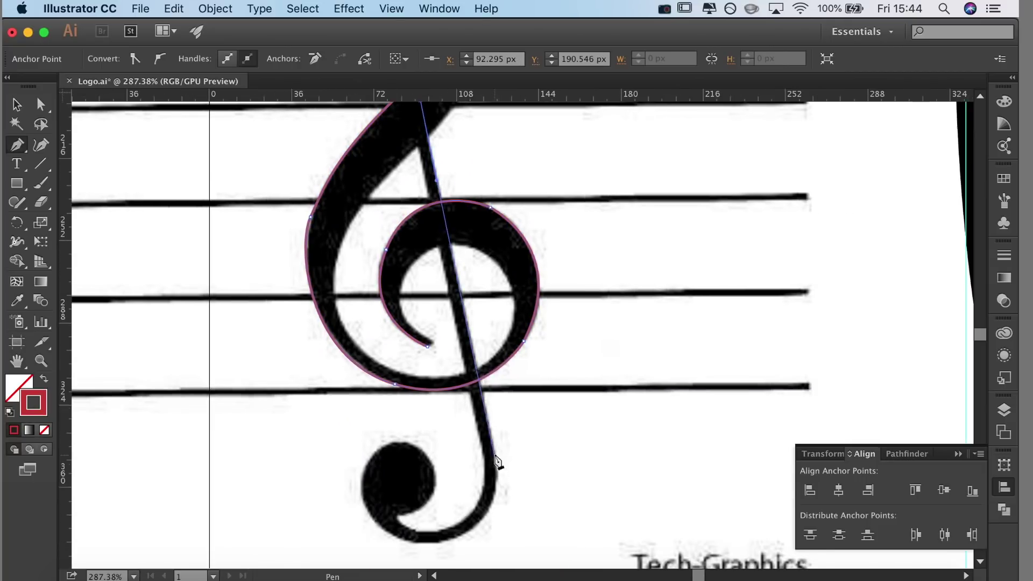
left_click_drag(492, 454, 496, 474)
scroll(497, 474, "down", 2)
left_click_drag(483, 413, 450, 437)
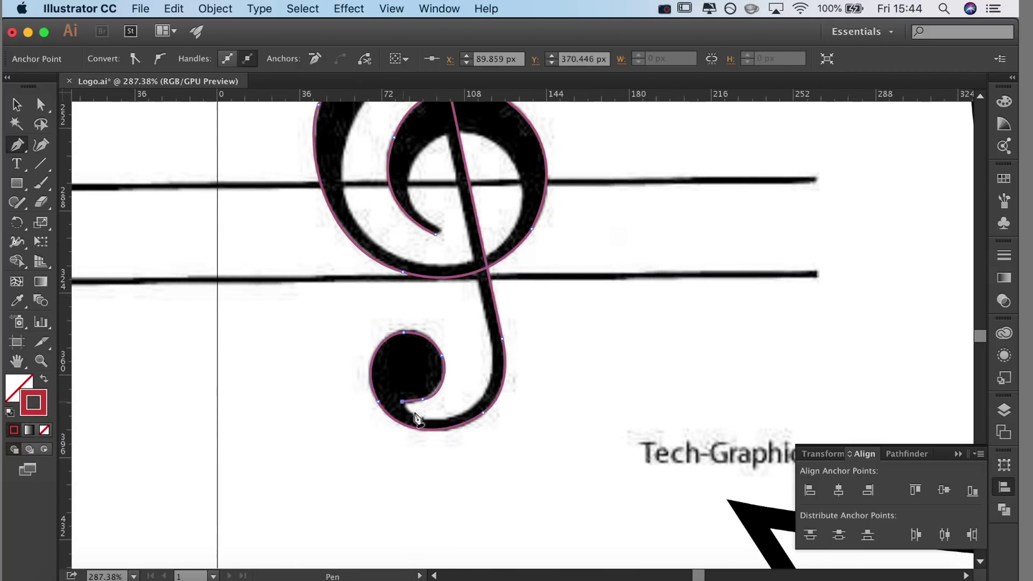
left_click_drag(490, 349, 481, 402)
Try to finish the clef outline along the bowl and spiral's inner edges without tracing the top loop's outer edge.
scroll(480, 345, "up", 5)
left_click_drag(491, 443, 475, 357)
left_click_drag(433, 376, 424, 472)
left_click_drag(398, 231, 422, 504)
left_click(385, 231)
scroll(290, 231, "down", 3)
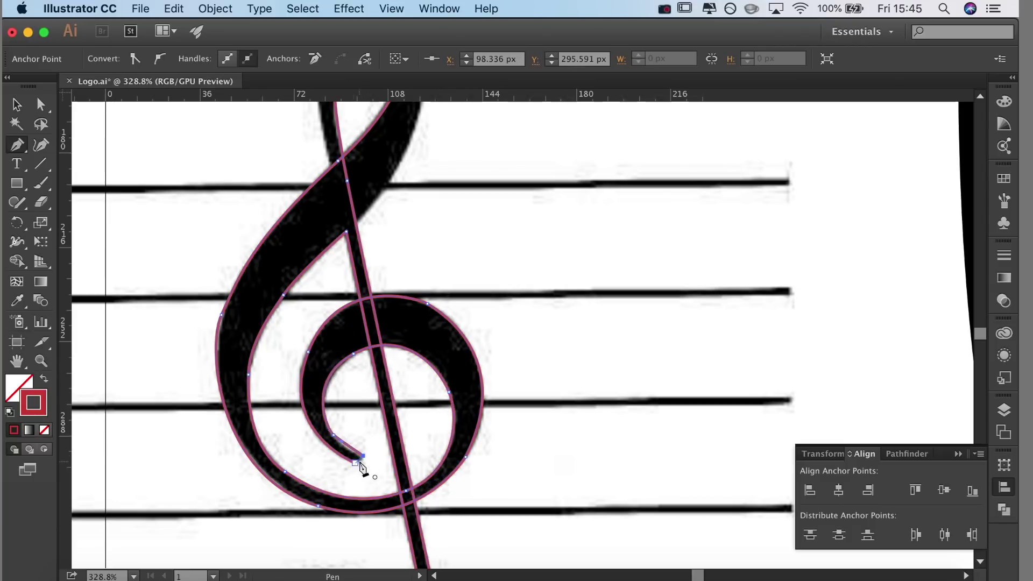
scroll(362, 466, "up", 5)
left_click(343, 466)
scroll(342, 466, "down", 6)
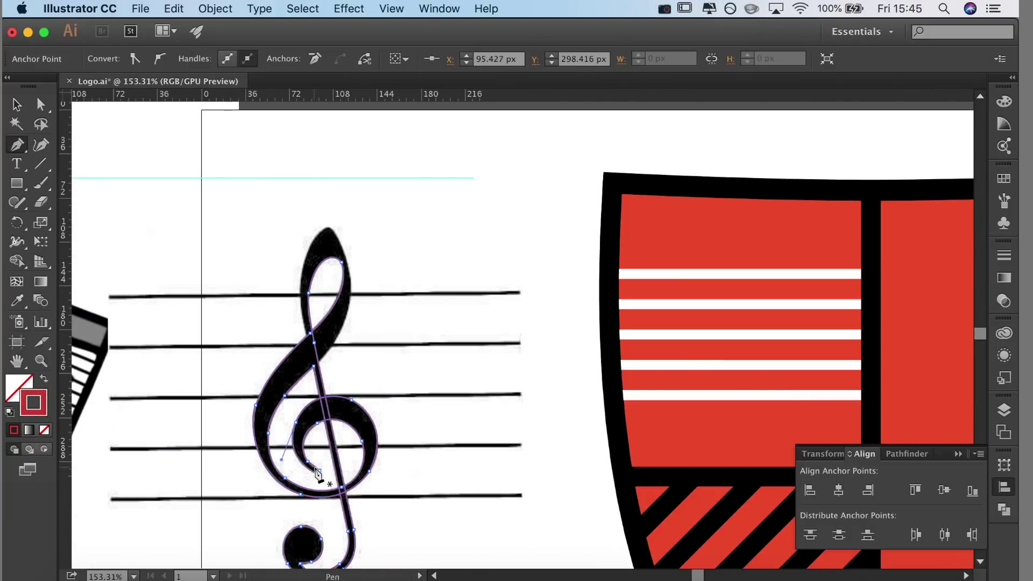
Undo the last nine pen actions on the treble clef outline.
scroll(317, 463, "up", 2)
key("super+z")
key("super+z")
key("super+z")
key("super+z")
key("super+z")
key("super+z")
key("super+z")
key("super+z")
key("super+z")
Retrace the stem's upper end and the outer edge of the clef's top loop with curved anchor points.
scroll(314, 376, "up", 3)
left_click(340, 393)
left_click_drag(320, 295, 340, 370)
left_click_drag(371, 281, 417, 213)
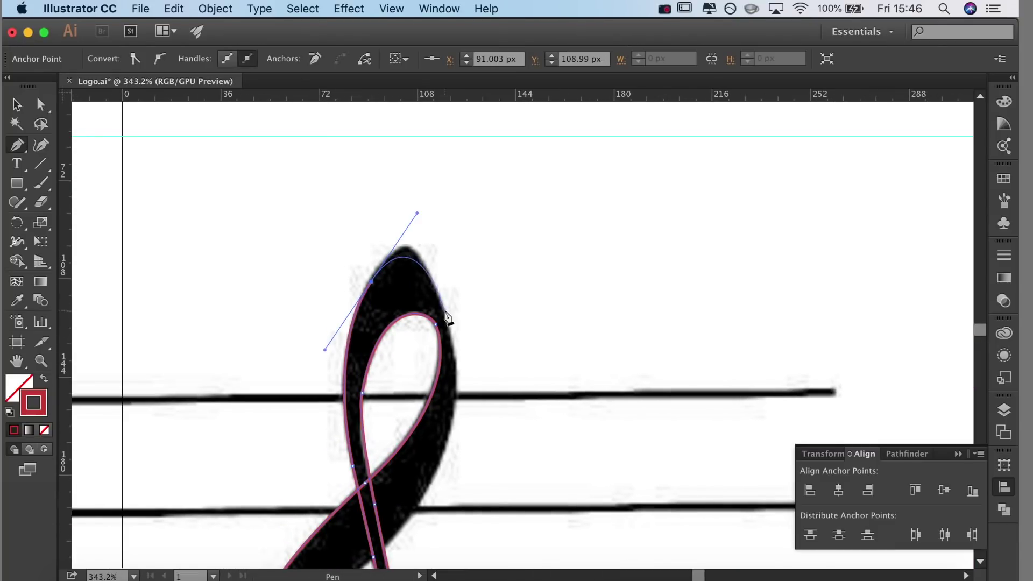
left_click_drag(445, 313, 460, 366)
left_click_drag(460, 365, 456, 272)
left_click_drag(438, 361, 339, 492)
left_click_drag(339, 492, 456, 308)
Trace the inner edges of the clef's bowl and spiral and close the outline at the spiral's tip.
left_click_drag(400, 380, 383, 420)
left_click_drag(384, 421, 391, 326)
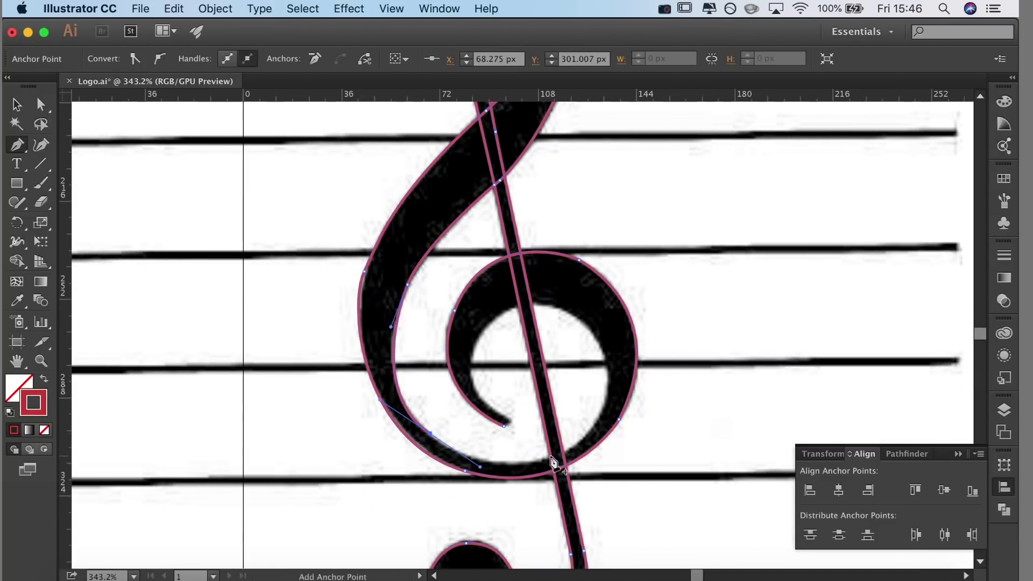
left_click_drag(476, 389, 489, 406)
left_click(508, 420)
Scale the black treble clef down to fit over the staff lines in the shield's upper-left quarter.
scroll(504, 429, "up", 10)
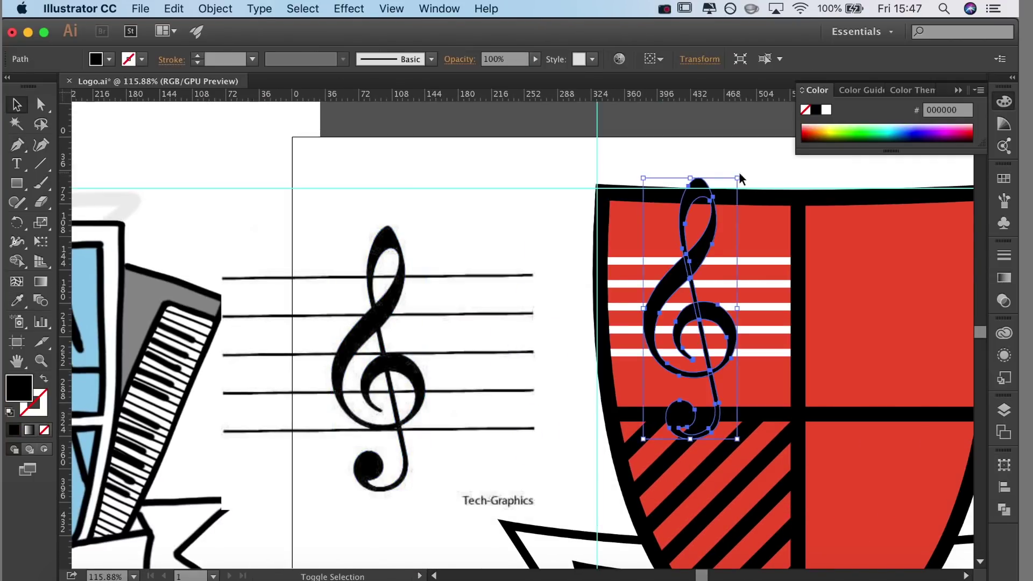
left_click_drag(738, 178, 688, 276)
left_click(563, 135)
Duplicate the shield's horizontal divider upward and shorten the copy to span only the upper-right quarter.
scroll(500, 351, "right", 8)
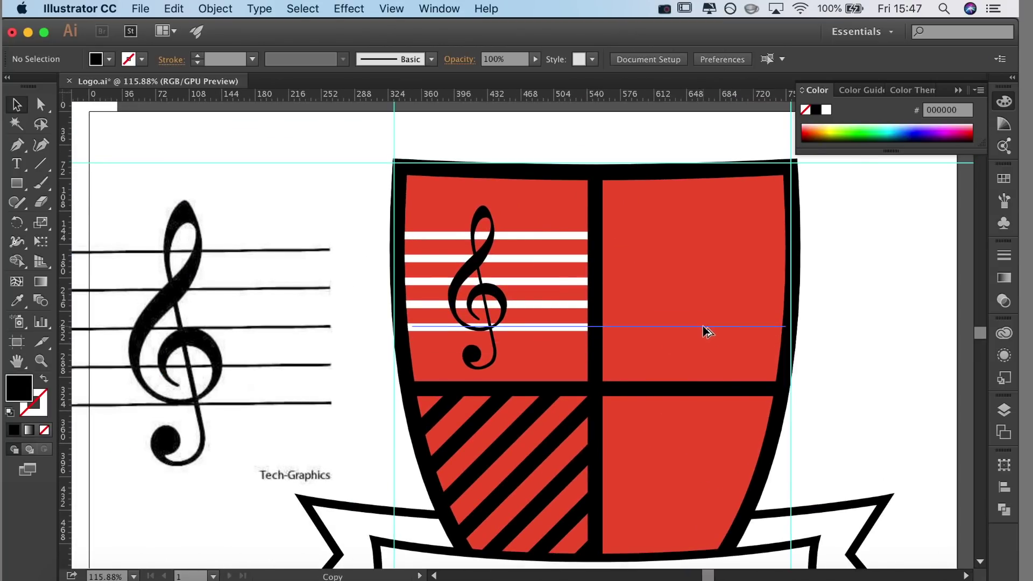
left_click_drag(703, 326, 703, 326)
left_click_drag(412, 326, 591, 326)
left_click(886, 279)
left_click_drag(864, 346, 432, 376)
scroll(625, 361, "up", 5)
left_click(434, 235)
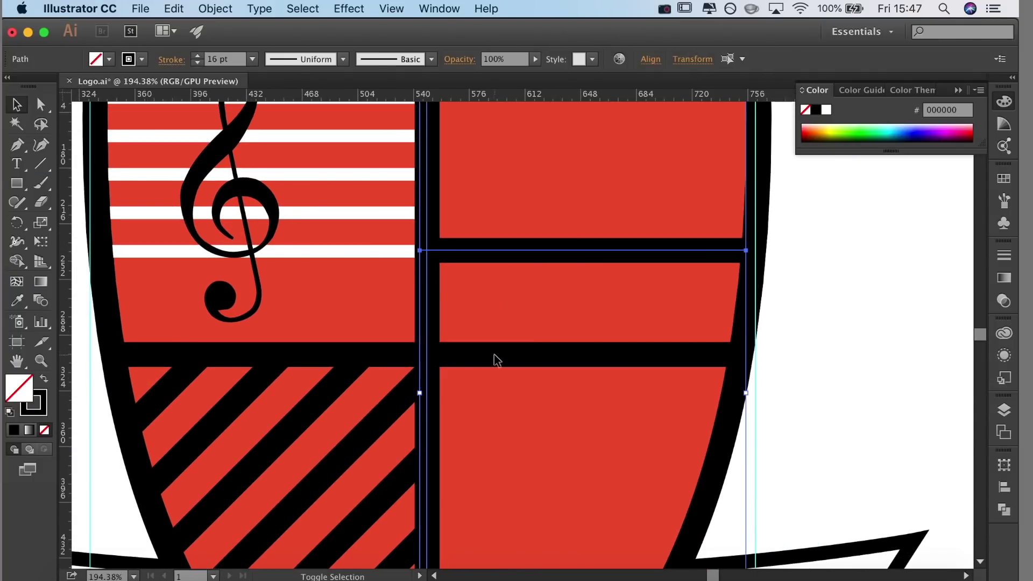
left_click_drag(16, 260, 75, 279)
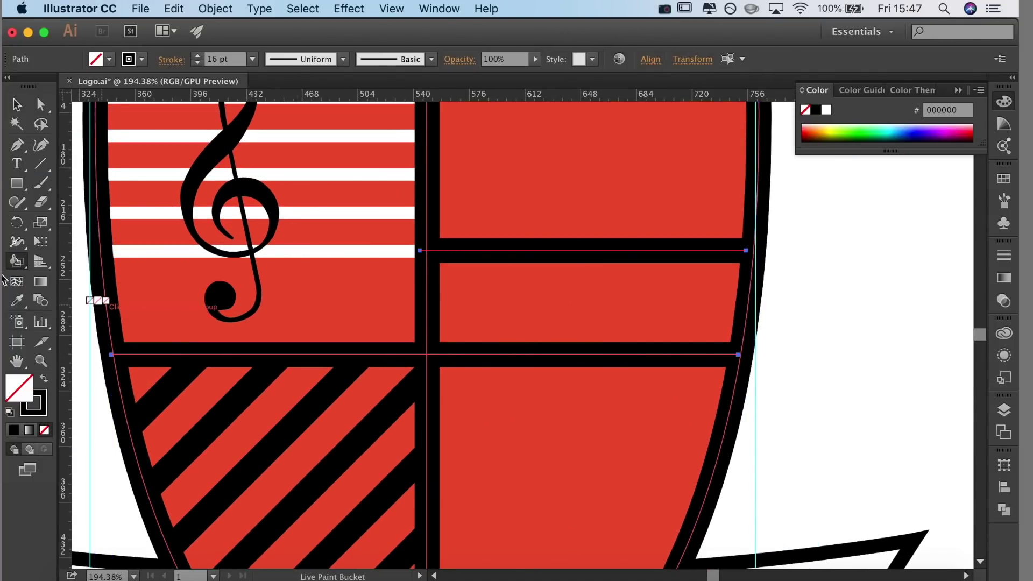
left_click_drag(16, 263, 92, 268)
key("v")
left_click(873, 319)
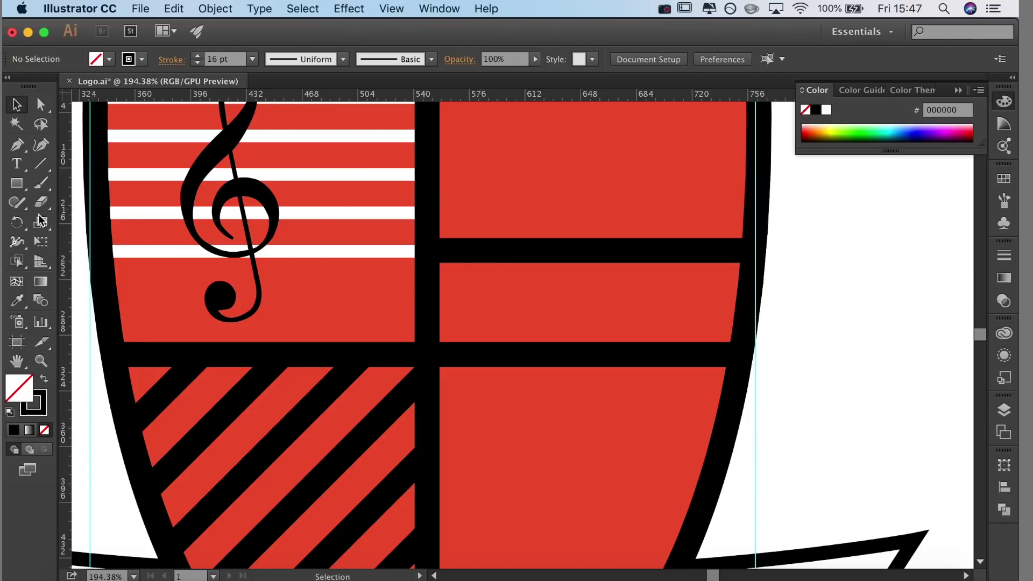
Draw a rectangle over the band at the foot of the upper-right quarter and fill it with white (FFFFFF).
left_click_drag(737, 350, 740, 351)
key("shift+x")
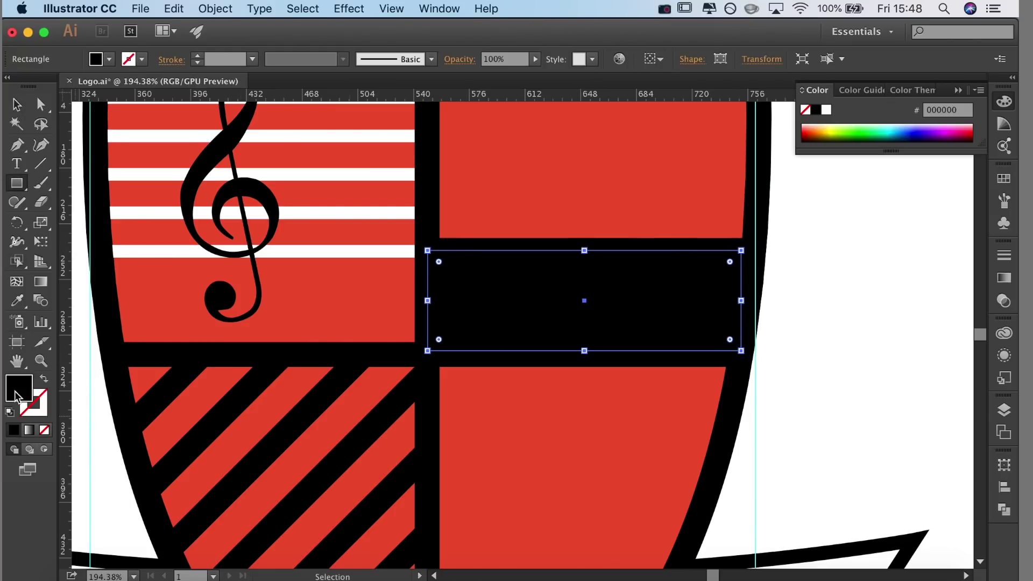
double_click(17, 391)
left_click_drag(472, 240, 452, 209)
left_click(833, 230)
Arrange the white rectangle behind the black lines but above the red shield, and nudge it slightly right.
key("super+shift+bracketleft")
key("super+bracketright")
key("Right")
key("Right")
key("v")
left_click(817, 250)
Select the treble clef on the shield and adjust the anchor points along its bowl's lower inner curve.
scroll(840, 277, "down", 5)
left_click_drag(263, 428, 355, 500)
scroll(473, 398, "up", 5)
scroll(473, 398, "up", 5)
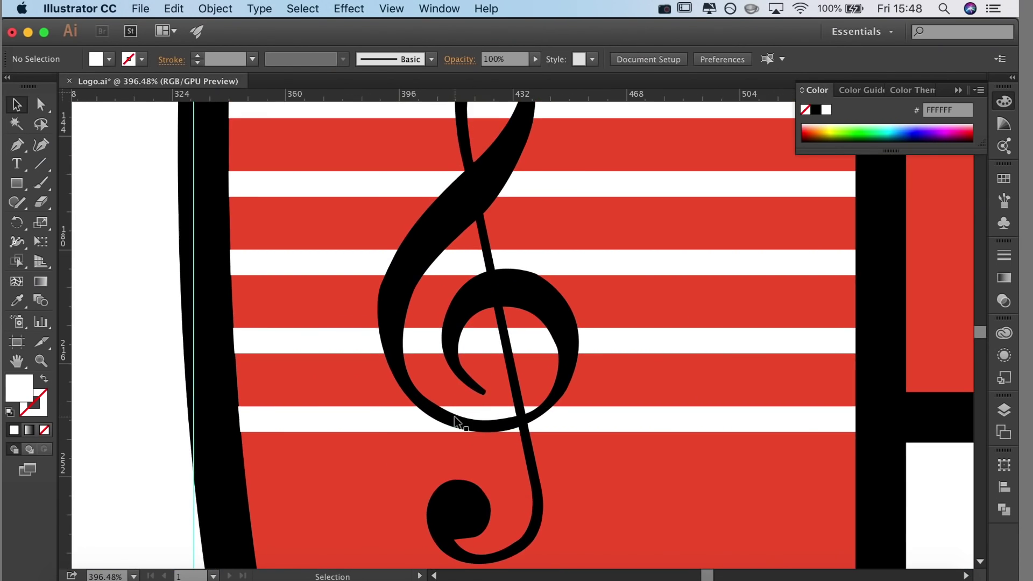
double_click(436, 413)
key("super+z")
left_click(437, 415)
key("a")
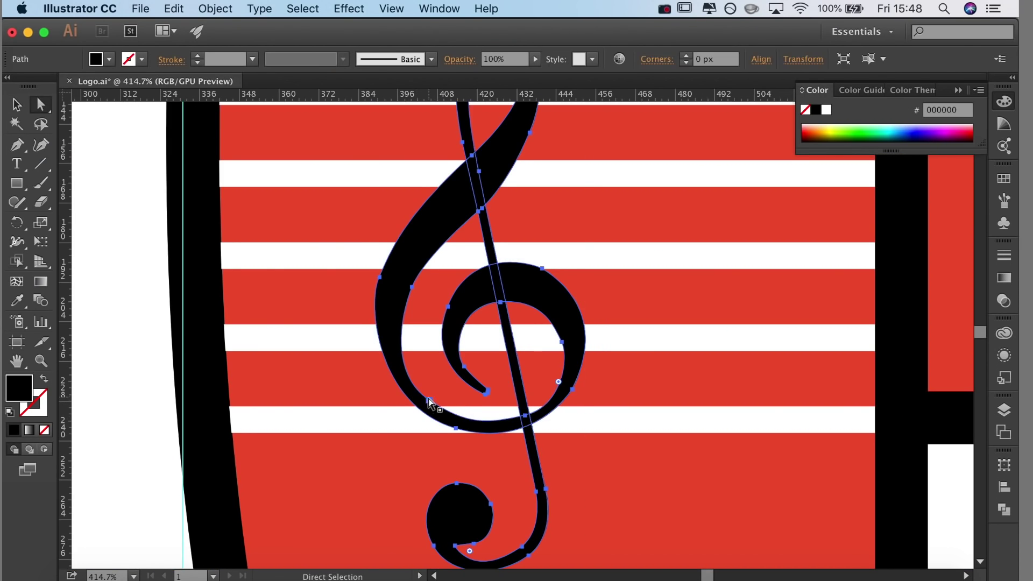
left_click(438, 398)
left_click(520, 414)
left_click_drag(464, 312, 458, 416)
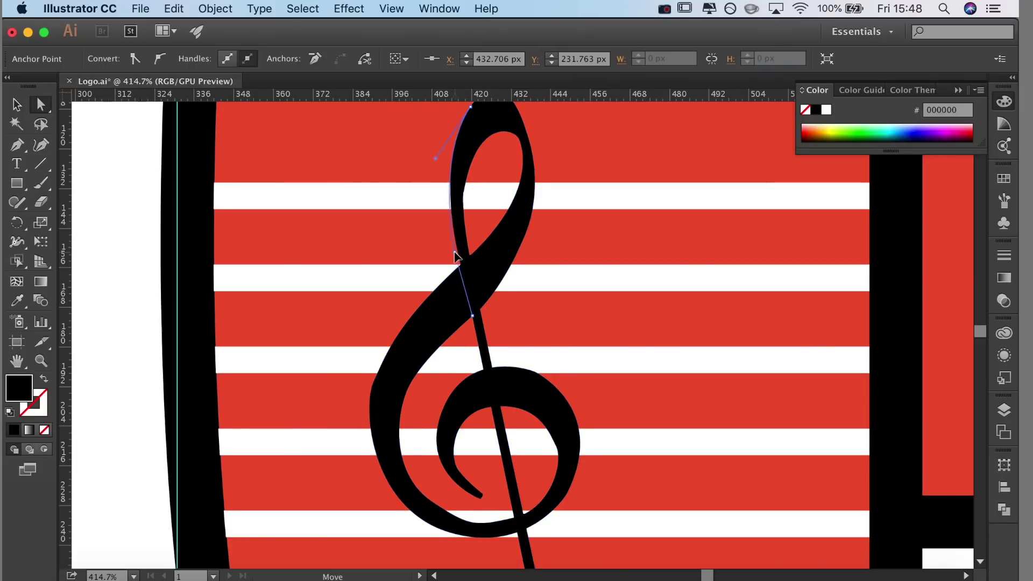
Adjust the clef's stem anchor points around the neck crossing and the bottom of the bowl.
left_click(473, 315)
left_click_drag(451, 466, 438, 385)
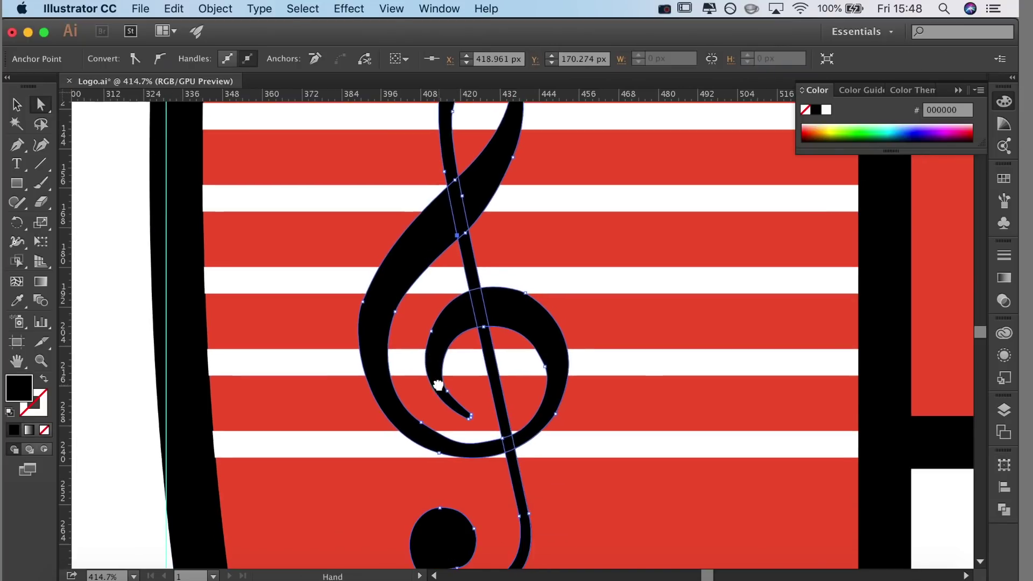
left_click(503, 456)
left_click(519, 516)
left_click(554, 497)
Move the anchor on the inner side of the clef's tail curve to smooth its shape.
scroll(539, 486, "down", 4)
scroll(540, 486, "up", 4)
left_click_drag(553, 445, 561, 437)
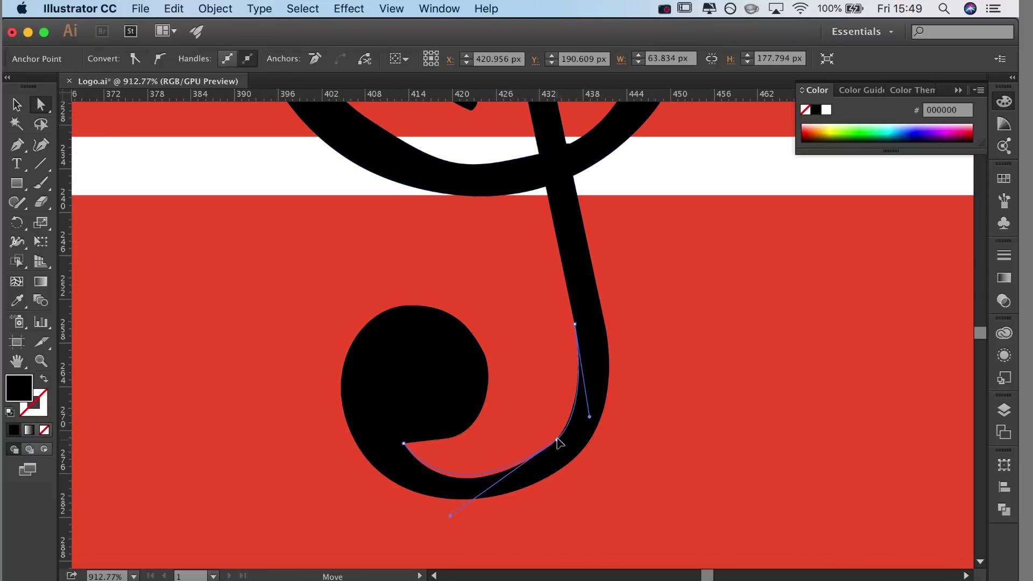
left_click(652, 422)
left_click(549, 427)
left_click(622, 405)
left_click(574, 452)
Reshape the curves at the clef's lower stem and beside the tail's ball end by adjusting their handles.
left_click(574, 324)
left_click_drag(590, 379, 585, 379)
left_click(617, 413)
left_click(590, 426)
left_click(445, 438)
mouse_move(484, 434)
left_mouse_down()
mouse_move(469, 437)
mouse_move(498, 424)
left_mouse_up()
left_click(656, 444)
Set the stroke weight of the horizontal line above the white band to 8 pt.
scroll(694, 447, "down", 10)
left_click_drag(639, 484, 636, 442)
scroll(636, 442, "right", 5)
left_click(629, 347)
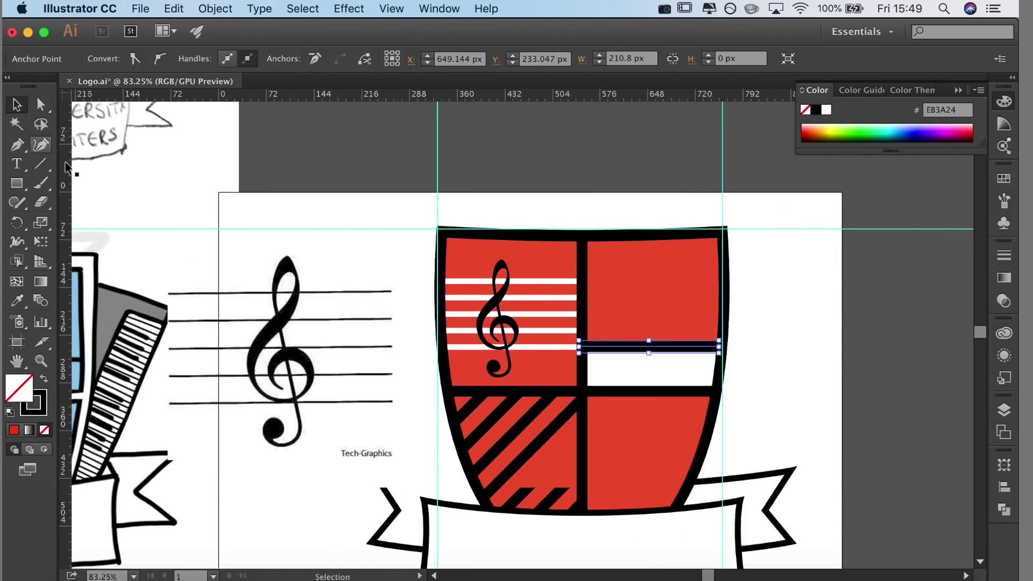
left_click(1004, 255)
left_click(859, 268)
scroll(847, 183, "down", 3)
scroll(846, 182, "up", 3)
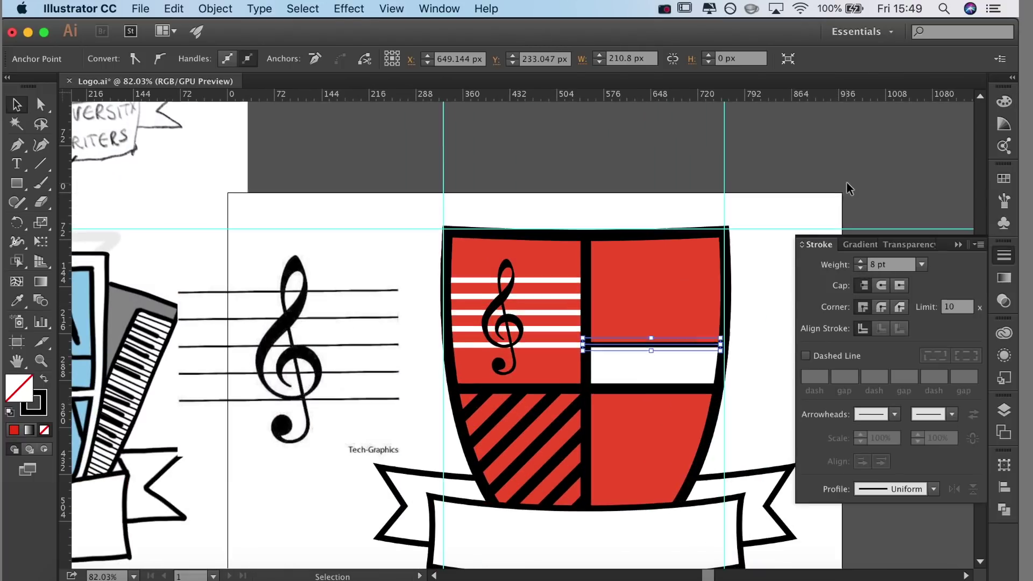
Delete the diagonal stripes from the shield's lower-left quarter.
left_click(847, 182)
scroll(535, 389, "up", 4)
left_click(536, 388)
left_click(823, 215)
left_click(496, 375)
key("Delete")
Draw a vertical 8 pt black line on the white area beside the shield with the Pen tool.
scroll(495, 375, "down", 3)
scroll(496, 375, "right", 2)
left_click(598, 304)
scroll(468, 388, "right", 5)
key("p")
left_click(580, 426)
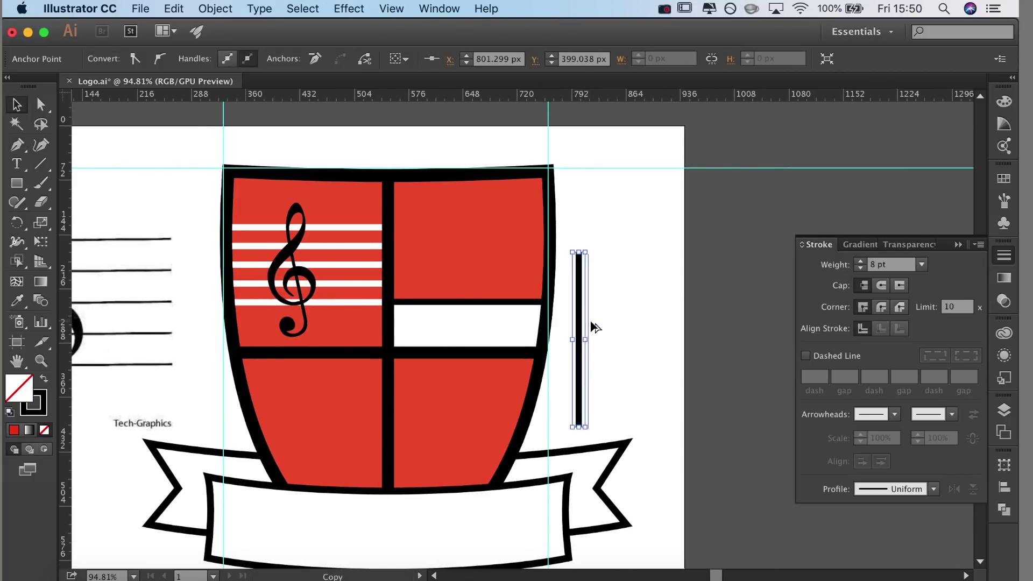
Duplicate the vertical line sideways to make eight parallel lines and distribute them evenly across.
left_click_drag(590, 321, 592, 321)
left_click_drag(591, 322, 618, 318)
left_click_drag(617, 317, 632, 314)
left_click_drag(632, 312, 664, 308)
left_click_drag(664, 307, 702, 301)
left_click_drag(566, 344, 715, 359)
left_click(1004, 486)
left_click(944, 534)
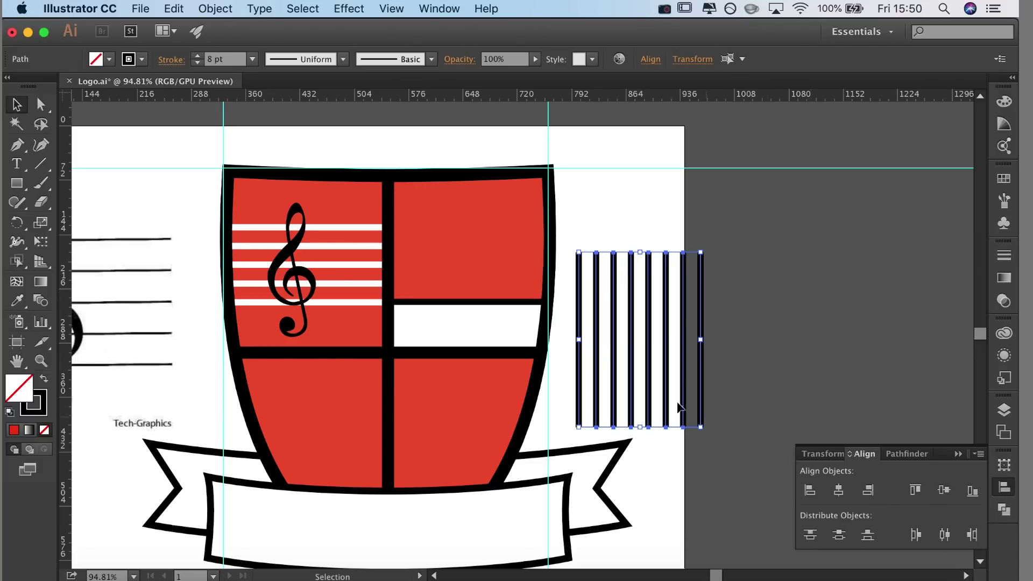
Try to rotate and place the eight vertical lines over the shield's lower-left quarter.
left_click_drag(710, 246, 394, 382)
key("super+z")
key("super+z")
key("super+z")
key("super+z")
key("super+z")
key("super+z")
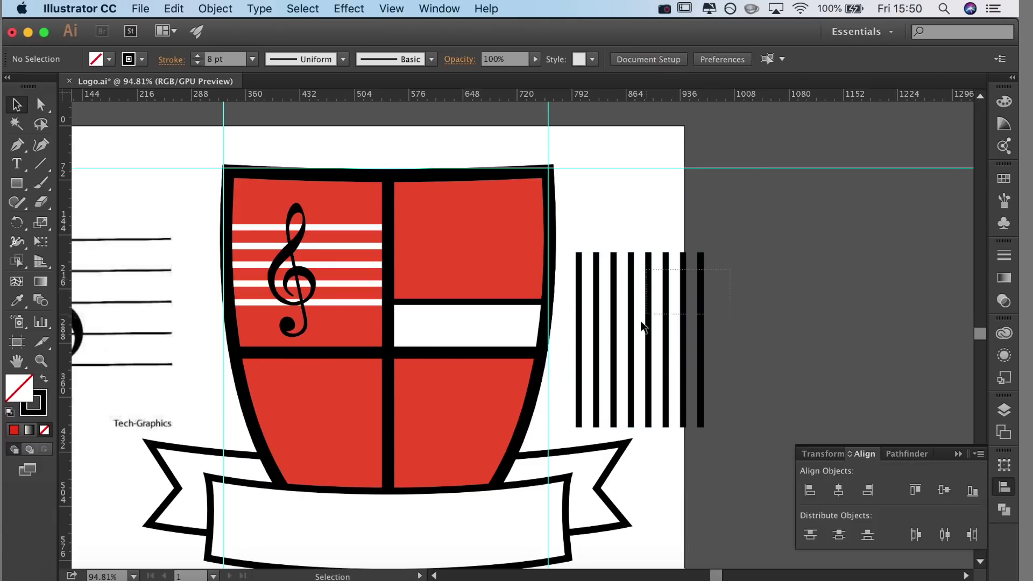
Extend the row of vertical lines to twelve with copies, distribute them evenly across and group them.
left_click_drag(667, 325, 735, 322, "alt")
left_click_drag(811, 309, 566, 347)
left_click(944, 534)
left_click_drag(817, 251, 567, 342)
key("super+g")
Convert the grouped lines' strokes to outlines, tilt the group diagonally and place it over the shield's lower-left quarter.
left_click(228, 7)
mouse_move(334, 302)
left_click(427, 350)
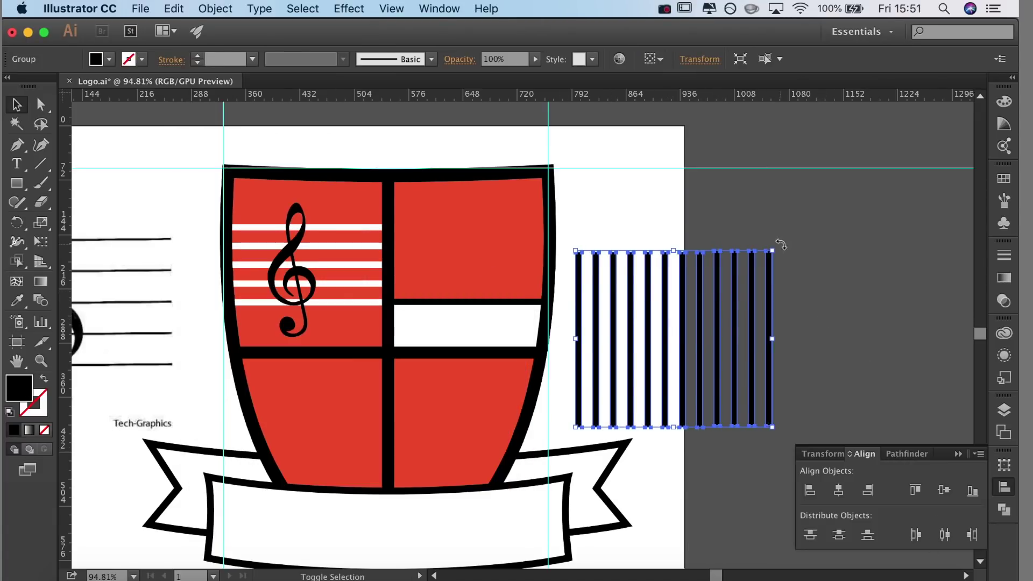
left_click_drag(802, 260, 819, 373)
left_click_drag(679, 323, 335, 398)
Erase the parts of the diagonal stripes that extend beyond the lower-left quarter's edges.
key("shift+e")
left_click_drag(226, 347, 232, 429)
mouse_move(212, 381)
left_mouse_down()
mouse_move(226, 432)
mouse_move(372, 522)
left_mouse_up()
mouse_move(419, 353)
left_mouse_down()
mouse_move(421, 501)
mouse_move(451, 483)
left_mouse_up()
mouse_move(245, 325)
left_mouse_down()
mouse_move(344, 298)
mouse_move(366, 307)
left_mouse_up()
key("v")
Draw a white rectangle without a stroke beside the shield and move it over the upper-right quarter.
left_click(754, 258)
left_click_drag(765, 263, 862, 391)
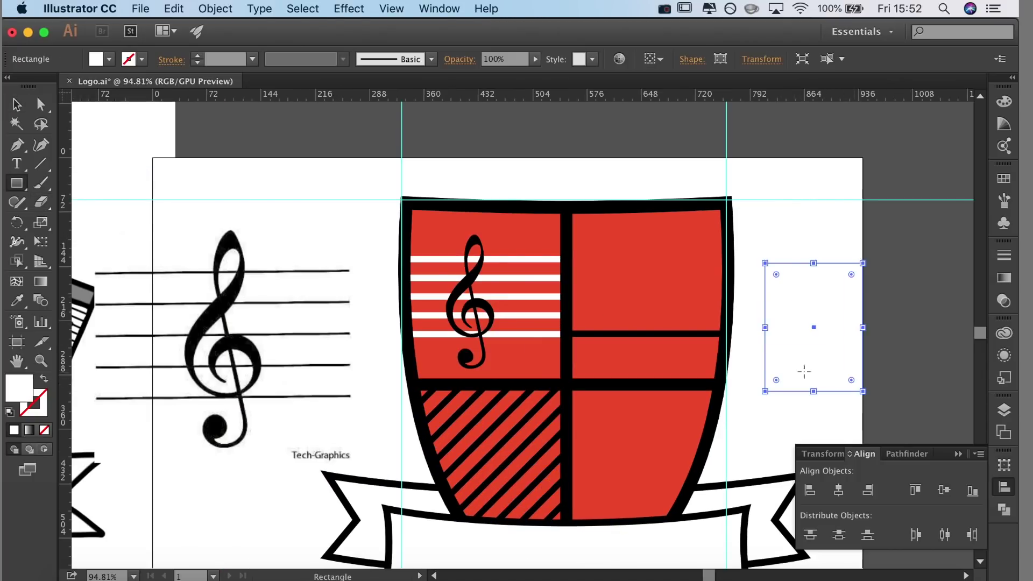
left_click_drag(683, 334, 604, 330)
Tilt the white rectangle counterclockwise and adjust its size and position so it overlaps the quarter's inner and lower borders.
left_click_drag(685, 235, 664, 218)
left_click_drag(641, 276, 640, 263)
left_click(595, 369, "shift")
left_click(596, 367)
left_click_drag(595, 370, 586, 390)
left_click(753, 327)
Change the white rectangle's stacking order by sending it to the back and bringing it forward one level.
left_click(644, 332)
key("shift+super+bracketleft")
key("super+bracketright")
Erase the parts of the white rectangle that cross the vertical divider and the horizontal line below it.
key("shift+e")
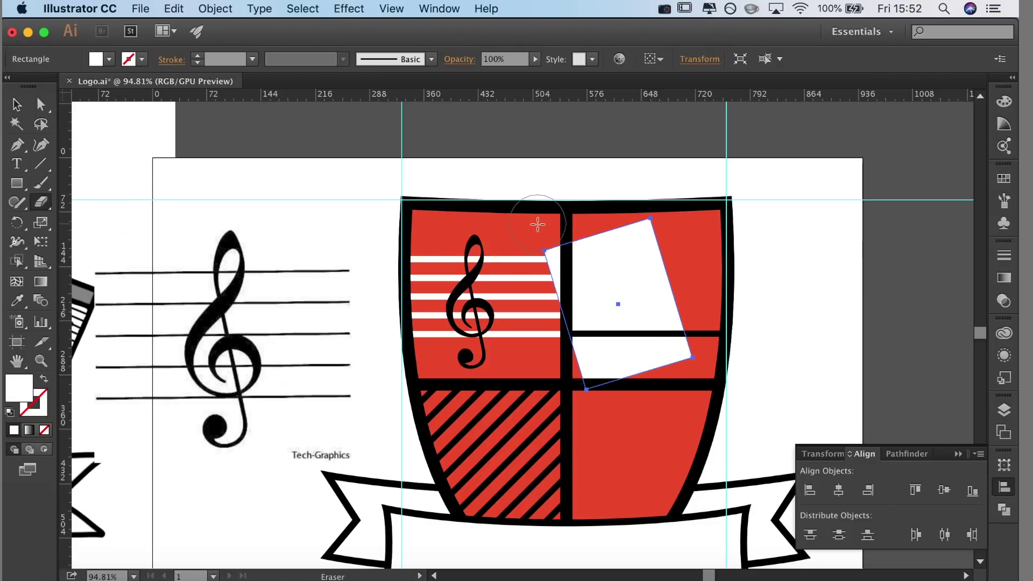
left_click_drag(535, 223, 566, 374)
left_click_drag(631, 364, 710, 365)
key("v")
left_click(791, 316)
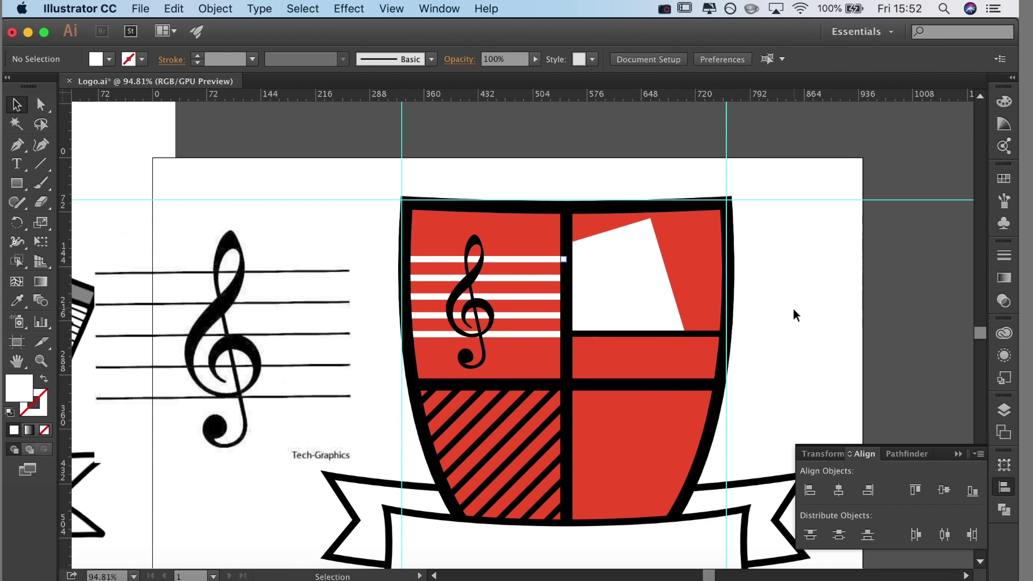
left_click(546, 261)
left_click(761, 293)
left_click(567, 260)
left_click(753, 304)
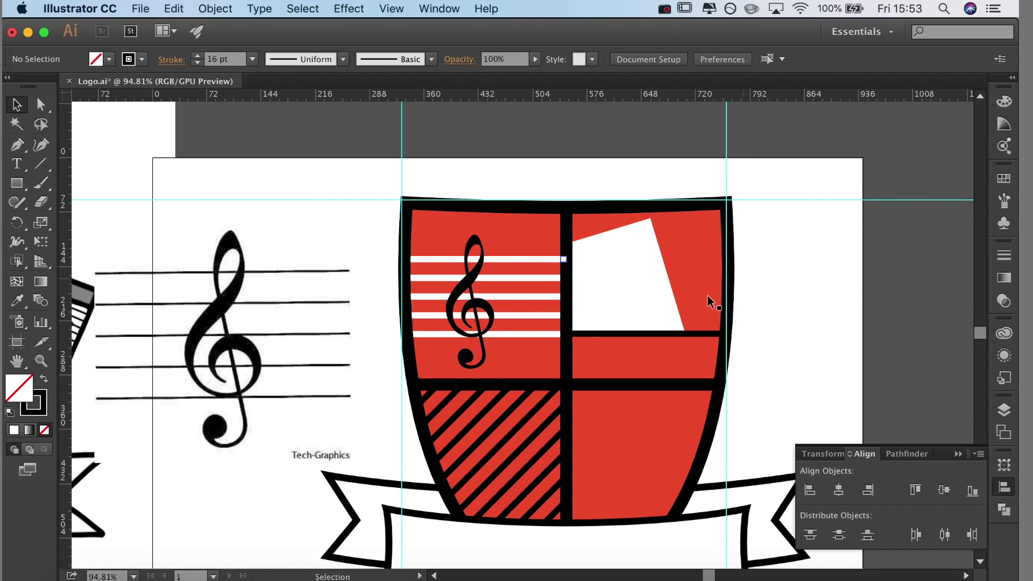
Draw a straight horizontal black line on the white area beside the shield.
scroll(724, 339, "down", 3)
left_click_drag(670, 392, 752, 379)
scroll(727, 390, "up", 5)
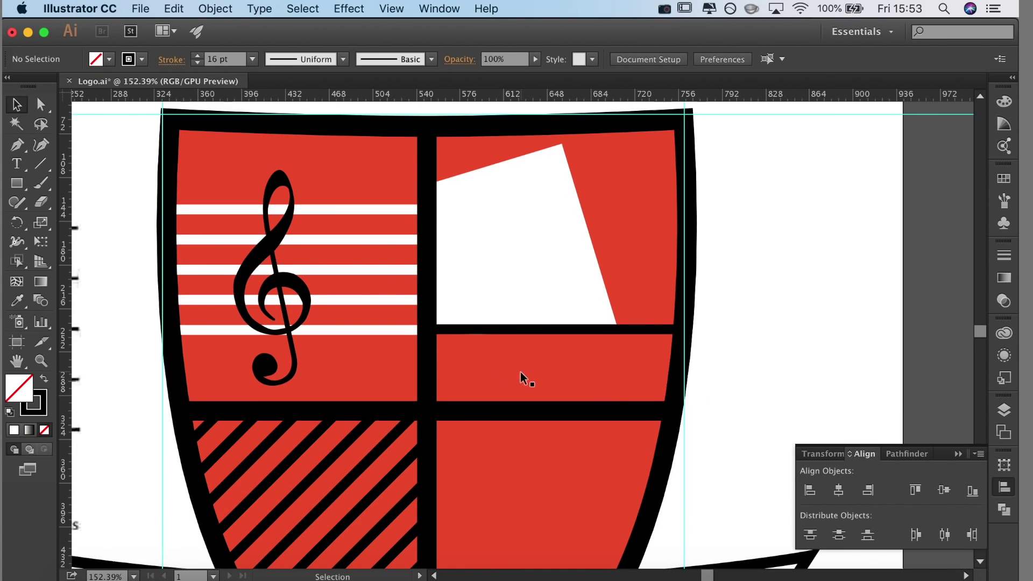
key("backslash")
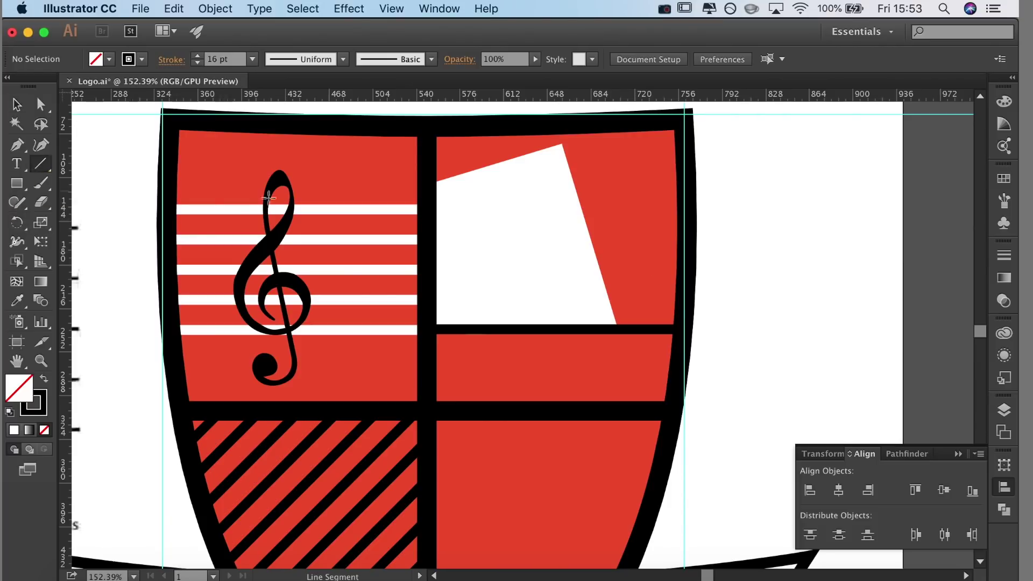
scroll(668, 331, "right", 2)
left_click(816, 254)
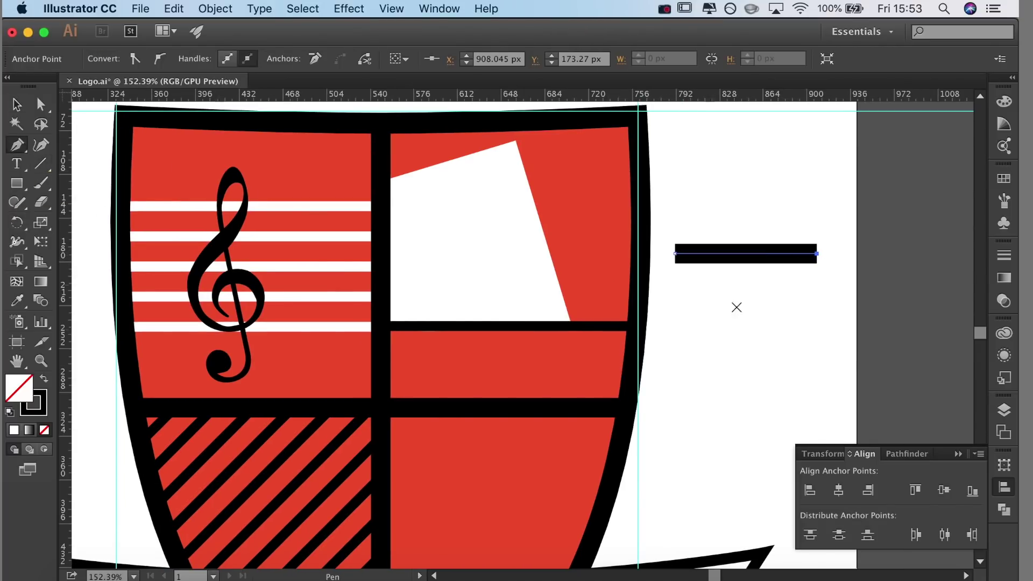
Set the horizontal line's stroke weight to 4 pt.
left_click(1003, 255)
left_click(860, 268)
left_click(860, 267)
left_click(860, 262)
left_click(860, 268)
left_click(860, 267)
left_click(860, 268)
left_click(860, 267)
key("v")
left_click(873, 194)
Duplicate the horizontal line downwards to make twelve parallel lines and distribute them evenly in height.
left_click_drag(721, 255, 725, 292)
left_click(873, 199)
left_click(1003, 255)
left_click_drag(836, 231, 776, 323)
left_click_drag(812, 273, 814, 329)
left_click_drag(778, 372, 777, 375)
left_click_drag(796, 346, 798, 458)
left_click(832, 355)
left_click_drag(843, 239, 780, 476)
left_click(1004, 487)
left_click(839, 535)
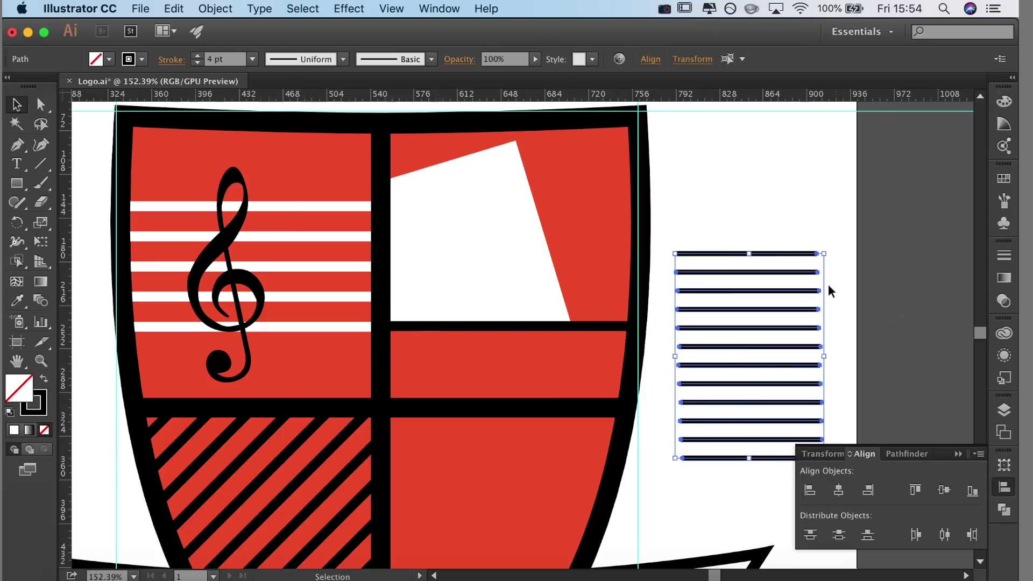
Try to rotate the twelve lines and place them as a group on the tilted white page.
left_click_drag(832, 251, 794, 235)
key("super+z")
key("super+g")
left_click_drag(751, 274, 443, 164)
left_click_drag(549, 274, 672, 212)
left_click(672, 212)
key("super+z")
key("super+z")
Align the lines on their horizontal centres and place them over the tilted white page in the upper-right quarter.
left_click(838, 490)
left_click_drag(823, 356, 796, 345)
left_click_drag(764, 244, 487, 130)
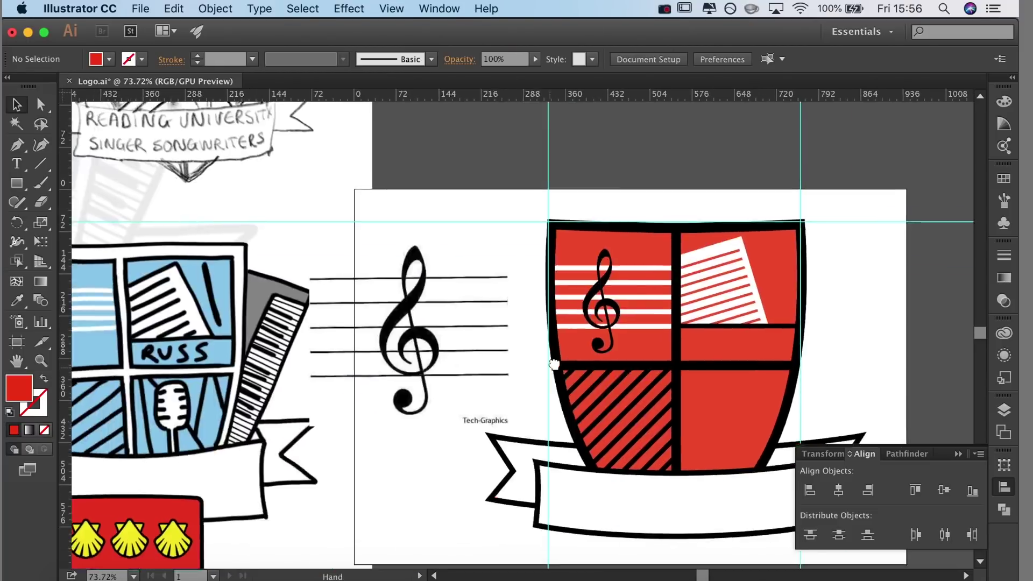
Nudge the group of red text lines on the white page slightly towards the vertical divider.
left_click_drag(538, 364, 586, 356)
scroll(754, 275, "up", 5)
left_click(752, 277)
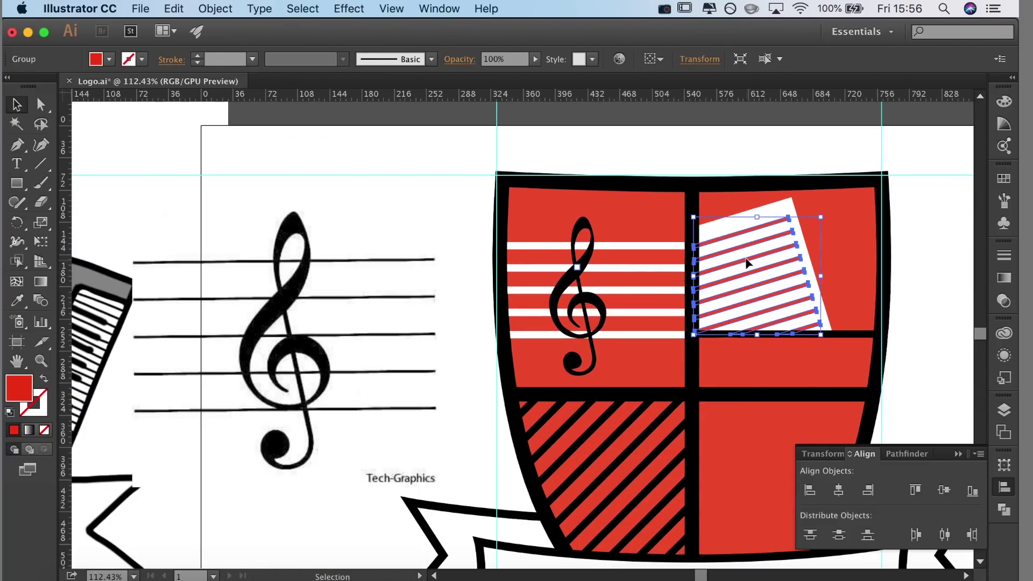
left_click_drag(742, 275, 737, 277)
left_click(906, 298)
Recolour the lines on the white page black by sampling with the Eyedropper.
scroll(905, 298, "up", 3)
left_click(625, 274)
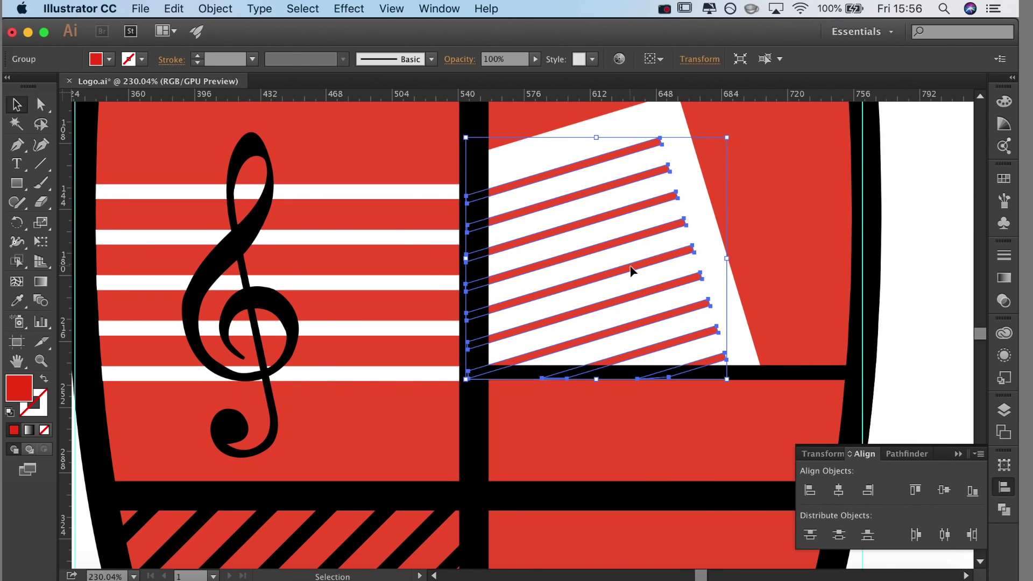
key("i")
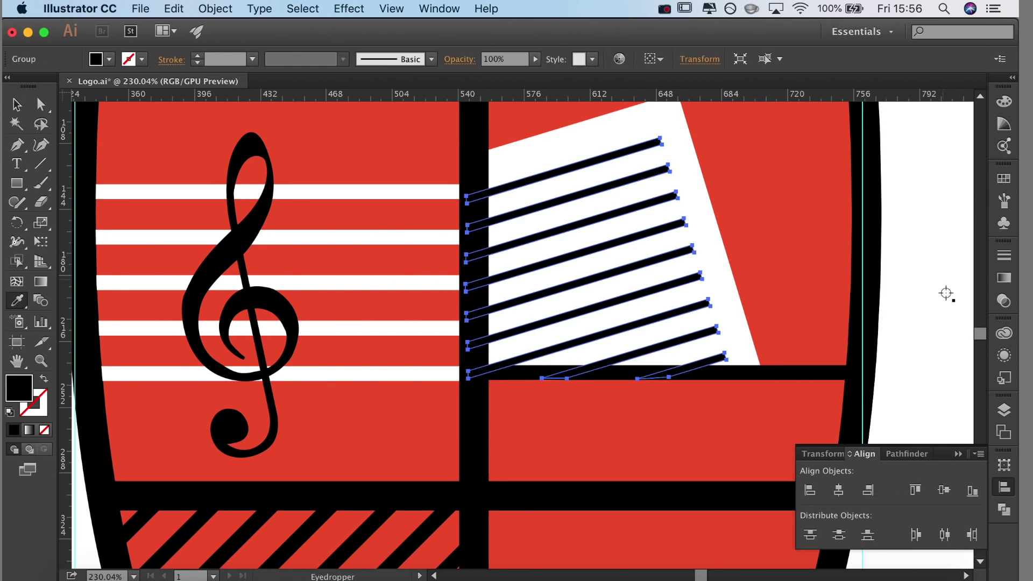
key("v")
left_click(945, 296)
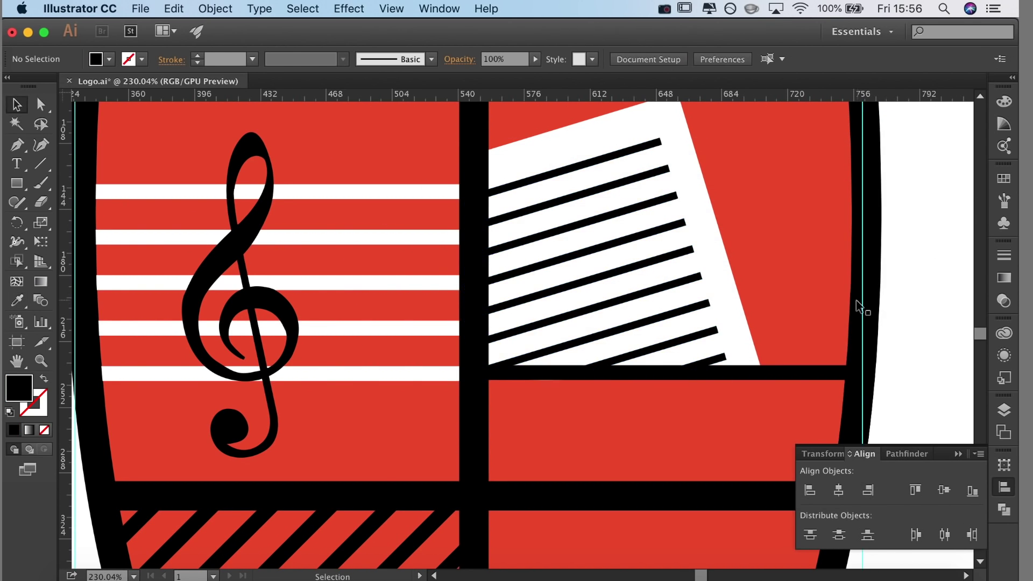
Draw a vertical line with a 16 pt black stroke beside the shield's upper-right quarter.
scroll(853, 300, "down", 4)
scroll(859, 304, "down", 2)
scroll(862, 305, "up", 6)
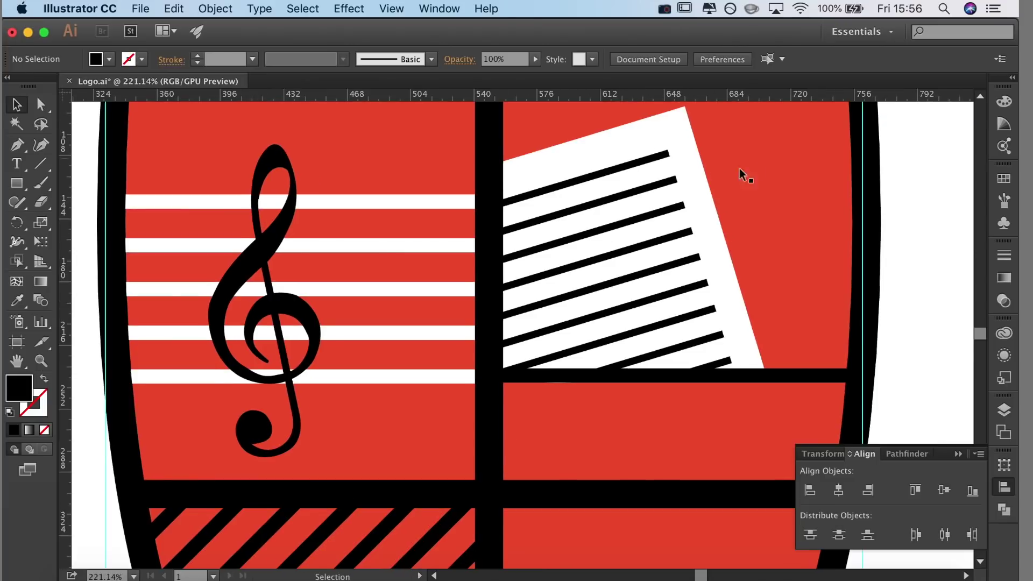
left_click(754, 166)
scroll(863, 283, "up", 2)
scroll(863, 283, "right", 2)
left_click(860, 277)
left_click(41, 167)
left_click(705, 289)
key("Escape")
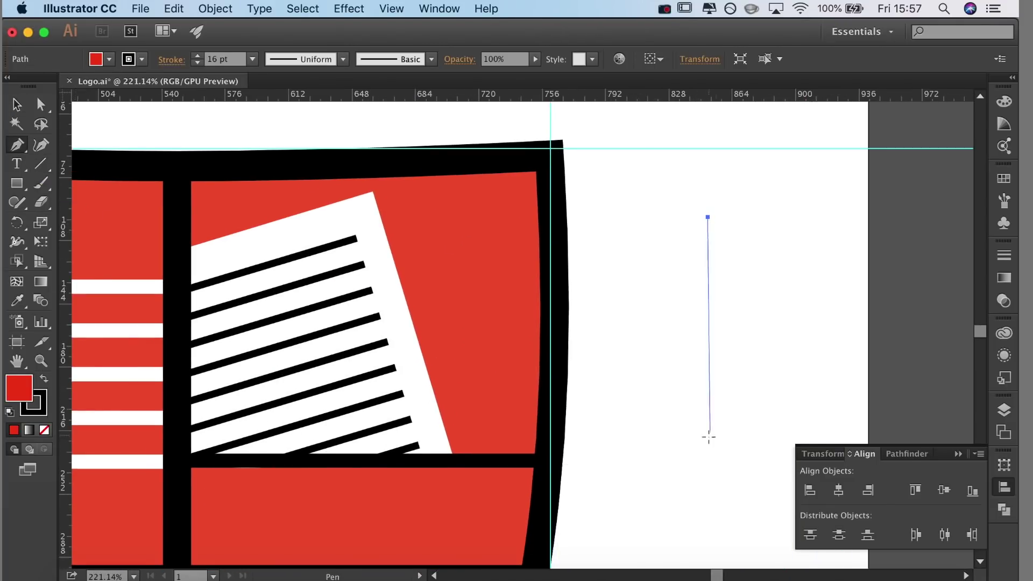
left_click(707, 459)
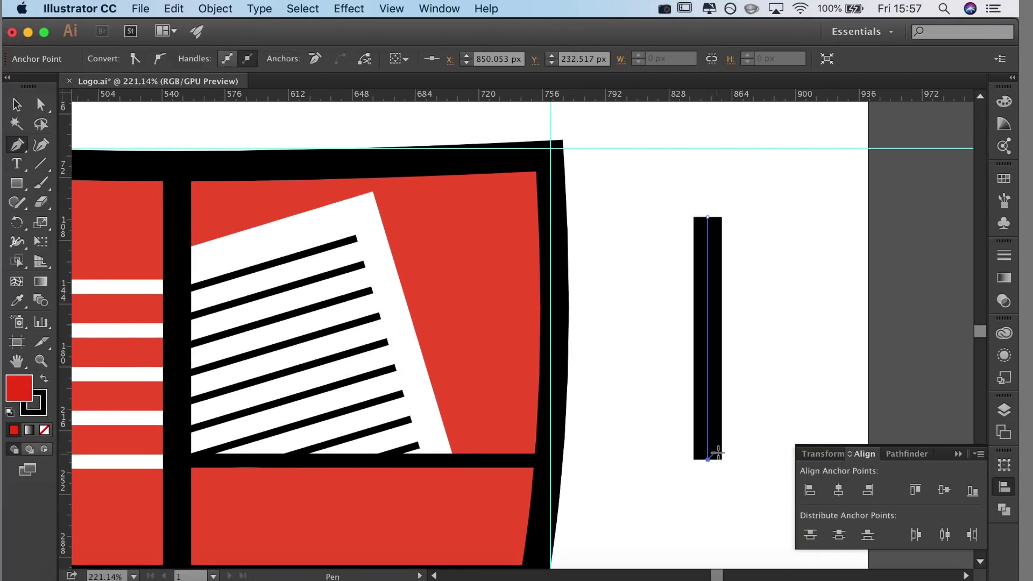
Give the vertical line round caps and convert its stroke to an outlined shape.
left_click(1004, 256)
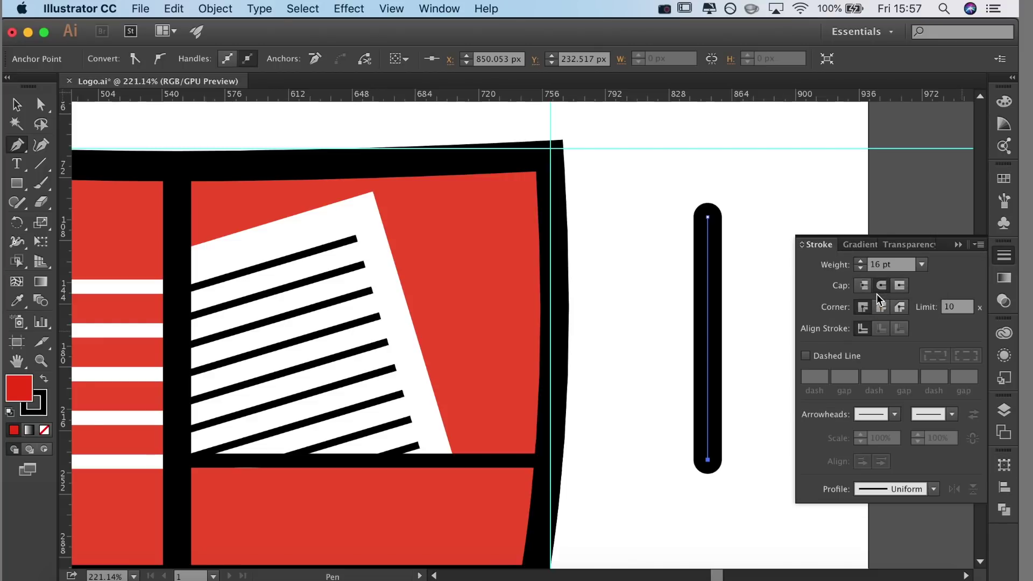
left_click(898, 308)
left_click(949, 307)
left_click(215, 9)
mouse_move(269, 307)
left_click(422, 347)
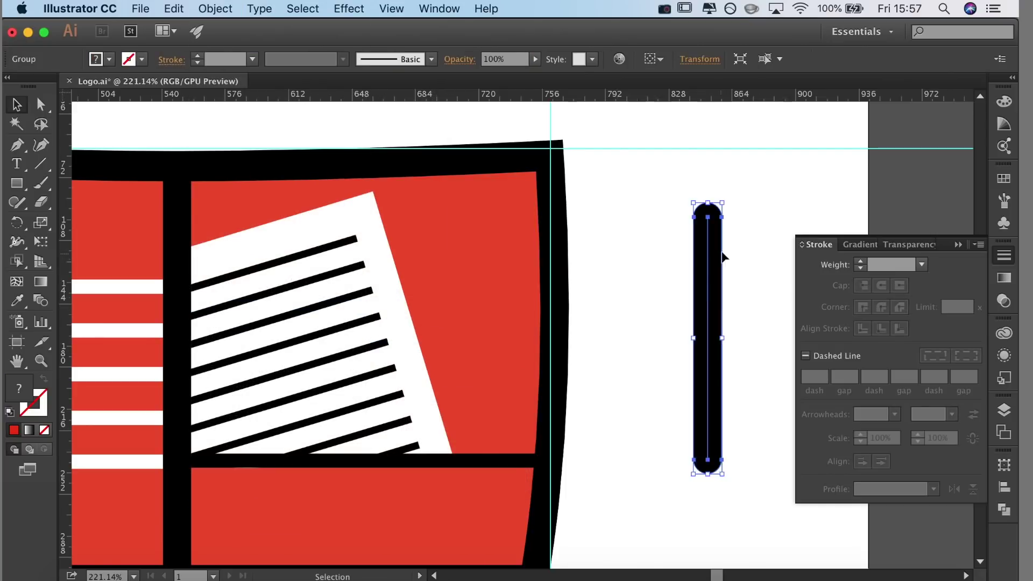
Edit the anchor points at the vertical bar's top end to flatten its rounding.
scroll(724, 249, "up", 4)
key("a")
left_click(749, 193)
left_click(697, 180)
left_click(763, 237)
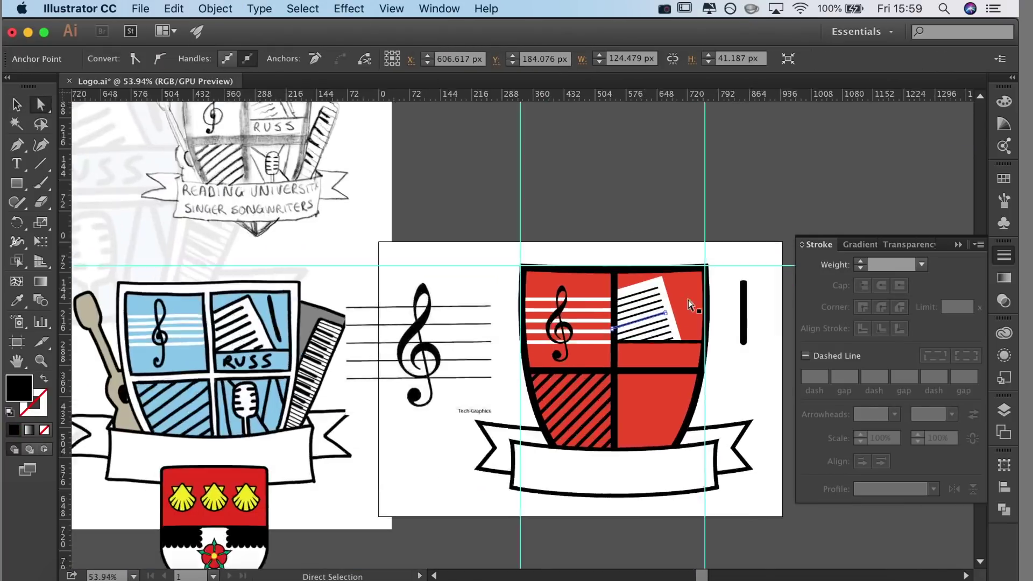
Reflect the white page and its lines across the vertical axis and move them against the upper-right quarter's outer edge.
scroll(691, 304, "up", 4)
key("v")
left_click(509, 337)
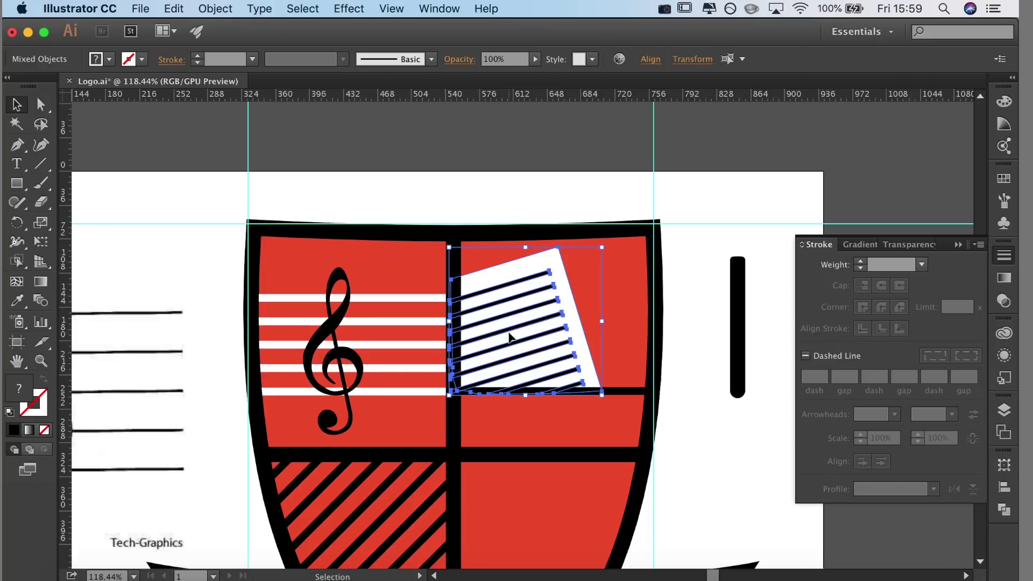
right_click(538, 360)
mouse_move(581, 474)
left_click(728, 490)
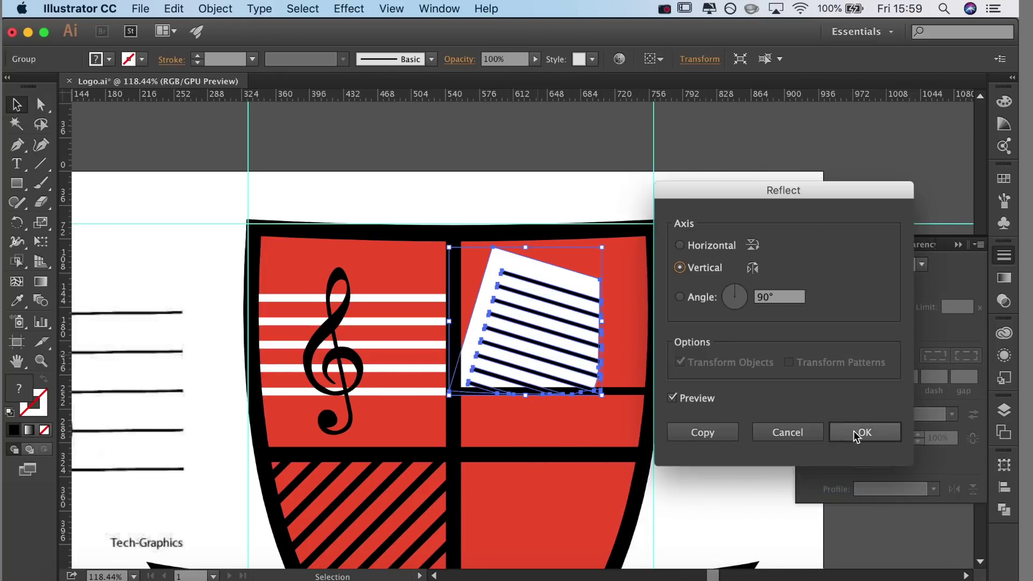
key("Return")
left_click_drag(612, 327, 665, 328)
left_click(697, 421)
Narrow the black bar to about half its width and place it in the upper-right quarter beside the page.
scroll(736, 317, "up", 3)
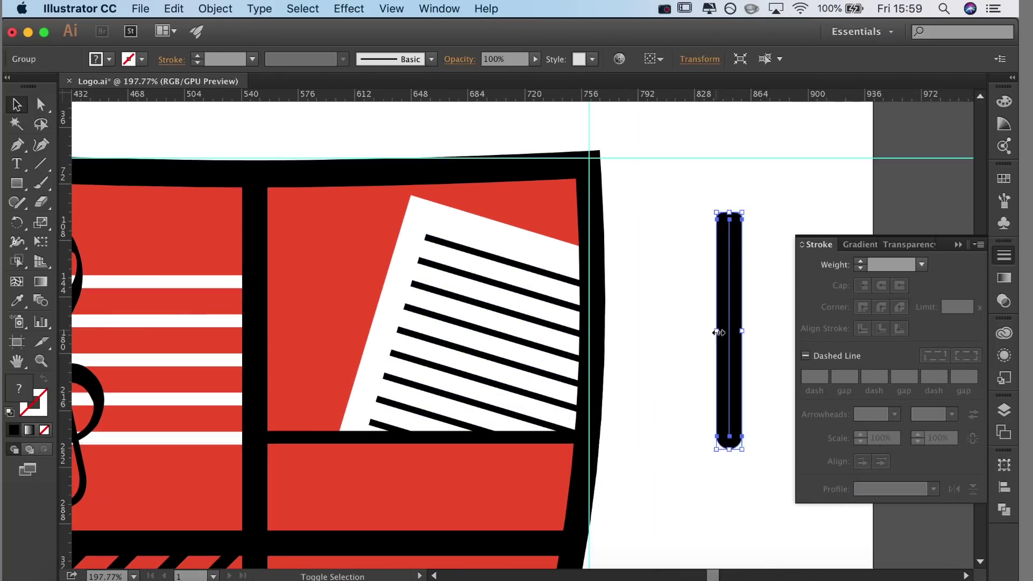
left_click(736, 331)
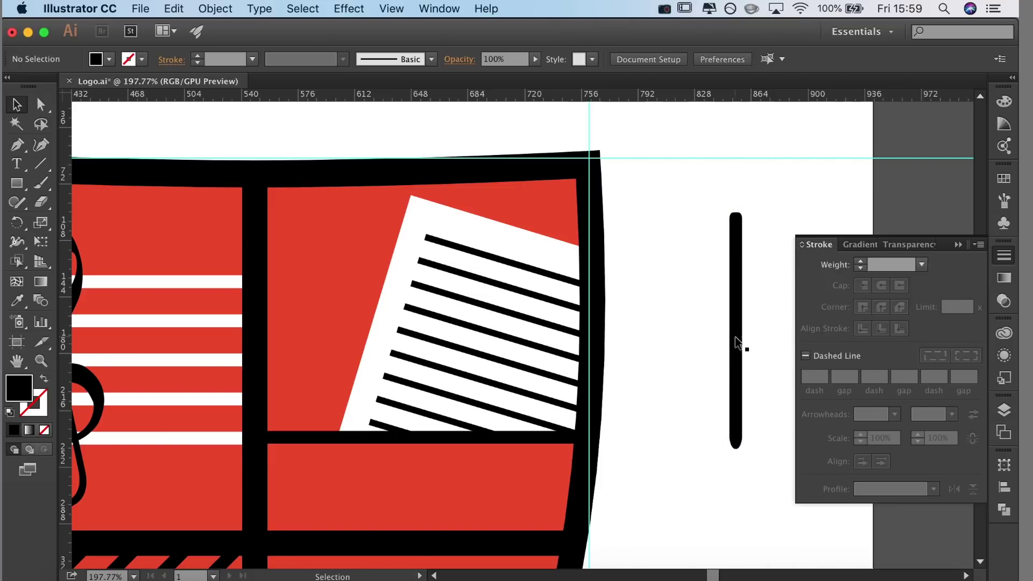
left_click_drag(737, 336, 347, 353)
left_click_drag(347, 283, 348, 281)
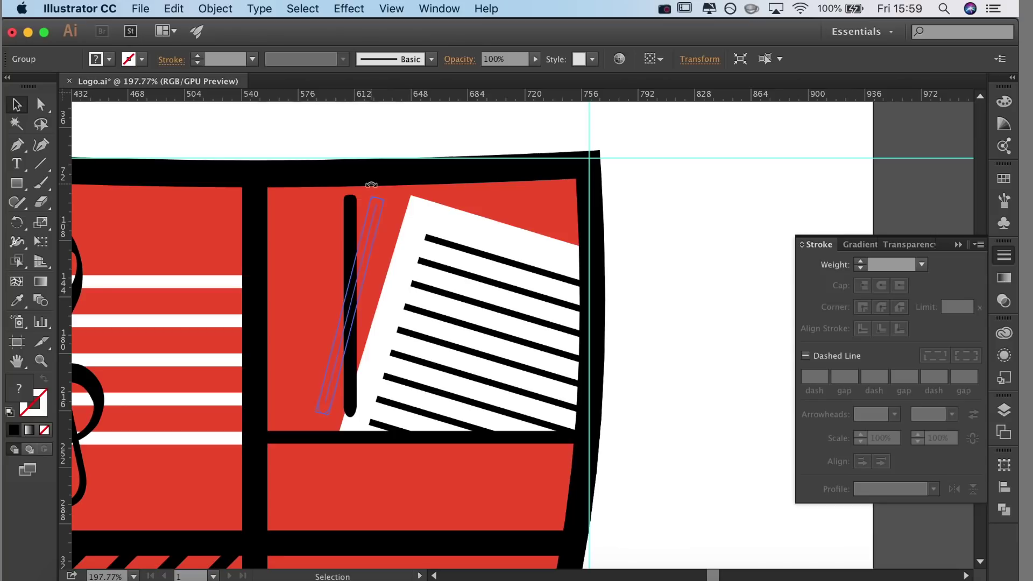
Try to tilt the black bar parallel to the page and move it back outside the shield.
left_click_drag(372, 184, 378, 186)
left_click(687, 312)
left_click_drag(340, 334, 697, 333)
scroll(720, 330, "up", 5)
key("super+z")
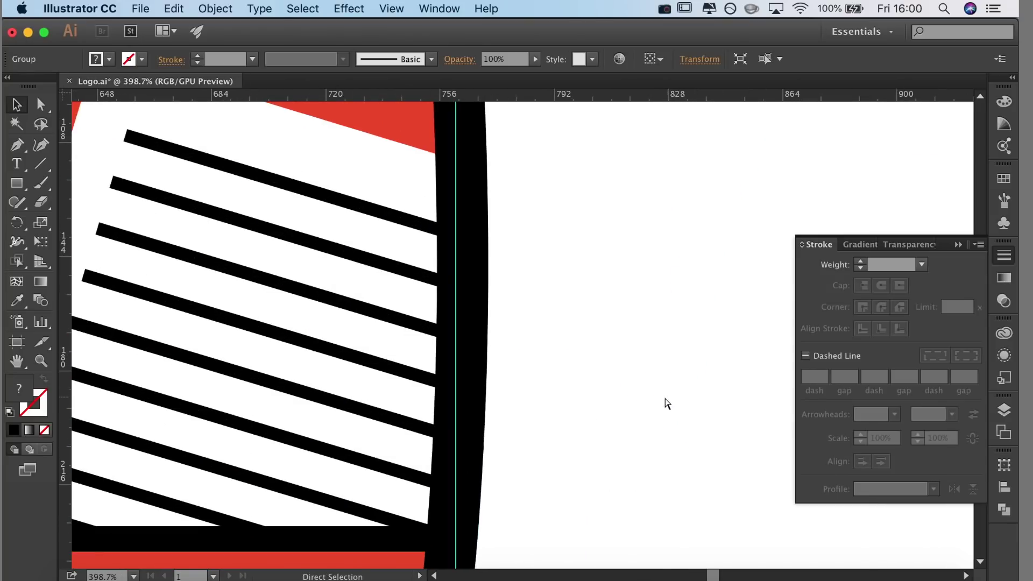
scroll(509, 436, "left", 10)
key("super+z")
Collapse the curve handles at the black bar's lower end to form a pointed pen tip, undoing the last stretch of its point.
scroll(446, 466, "up", 5)
key("a")
left_click(371, 440)
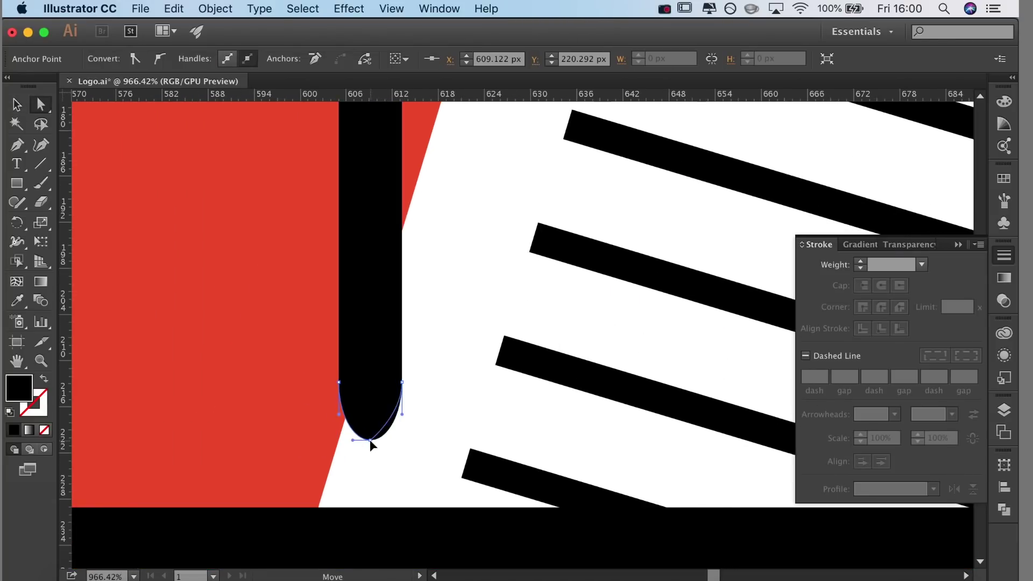
scroll(370, 440, "up", 3)
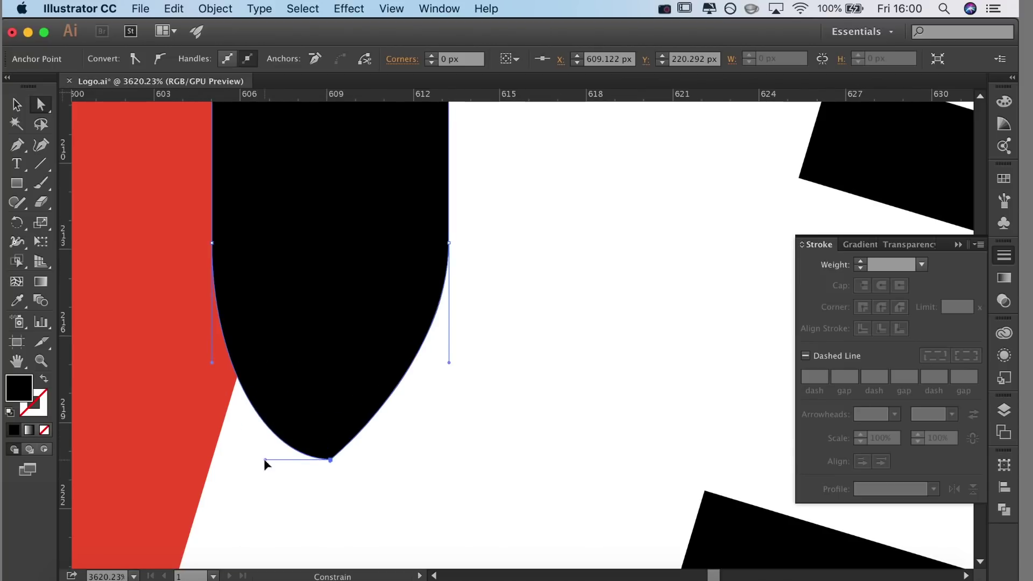
left_click_drag(290, 459, 330, 459)
left_click_drag(451, 252, 450, 252)
left_click_drag(212, 362, 211, 251)
scroll(343, 291, "down", 5)
scroll(341, 323, "up", 3)
left_click_drag(337, 298, 339, 316)
scroll(339, 312, "up", 3)
scroll(329, 346, "down", 2)
scroll(330, 377, "up", 2)
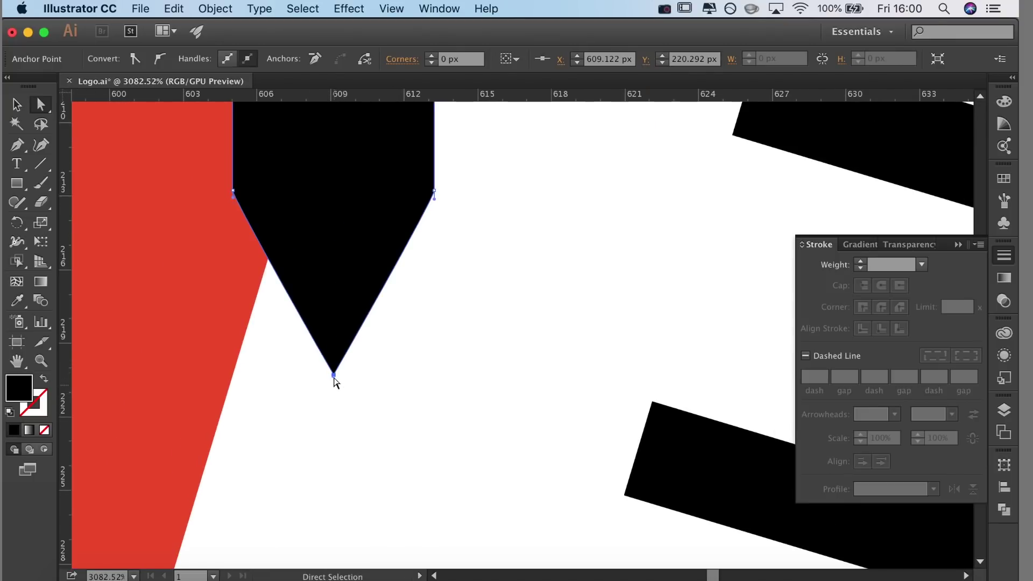
left_click_drag(333, 373, 334, 405)
key("super+z")
scroll(414, 386, "down", 10)
key("v")
left_click(635, 332)
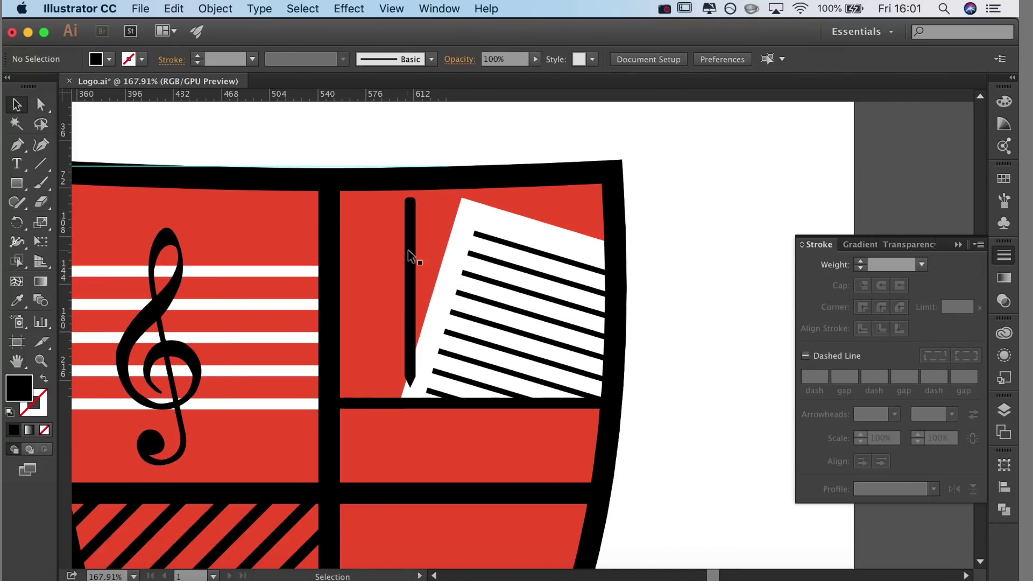
Rotate the pen in the upper-right quarter until it lies parallel to the page's slanted inner edge.
left_click(413, 251)
left_click_drag(421, 193, 450, 202)
left_click(630, 257)
left_click(413, 294)
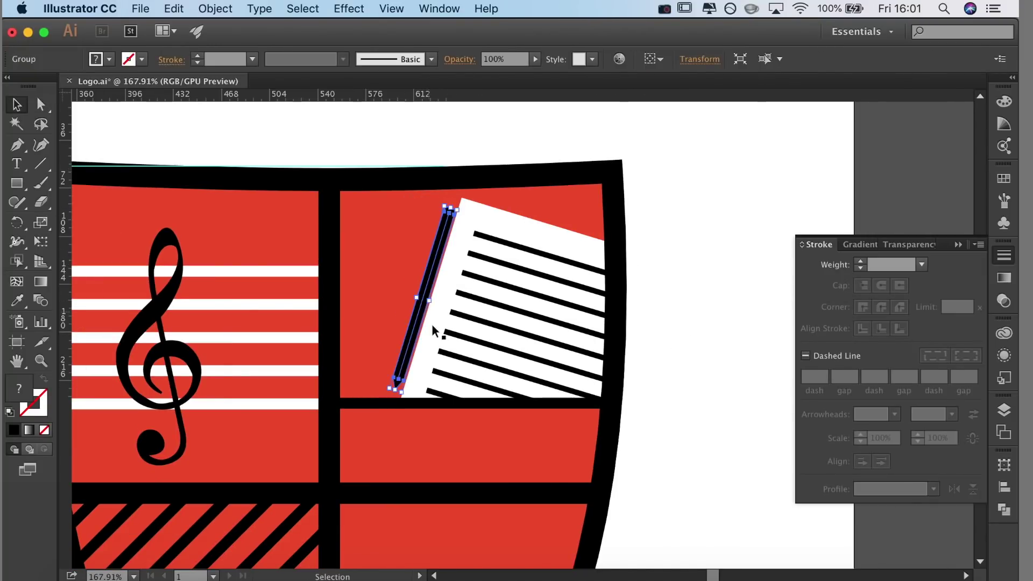
key("super+shift+a")
left_click(417, 301)
left_click(650, 260)
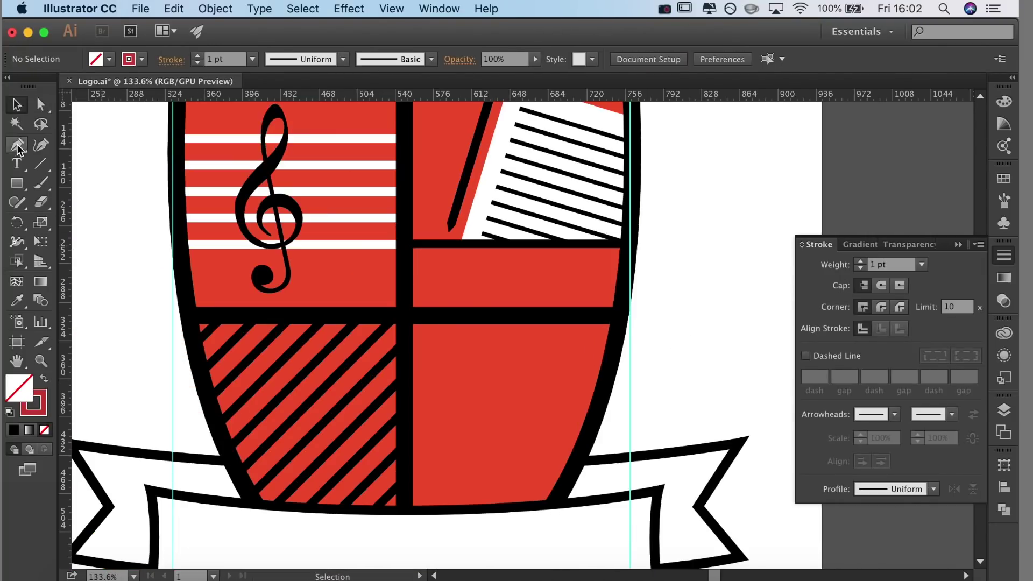
Draw a black-filled rounded rectangle about 68 by 108 px on the blank area beside the shield as a microphone head.
scroll(20, 151, "left", 10)
scroll(20, 150, "up", 4)
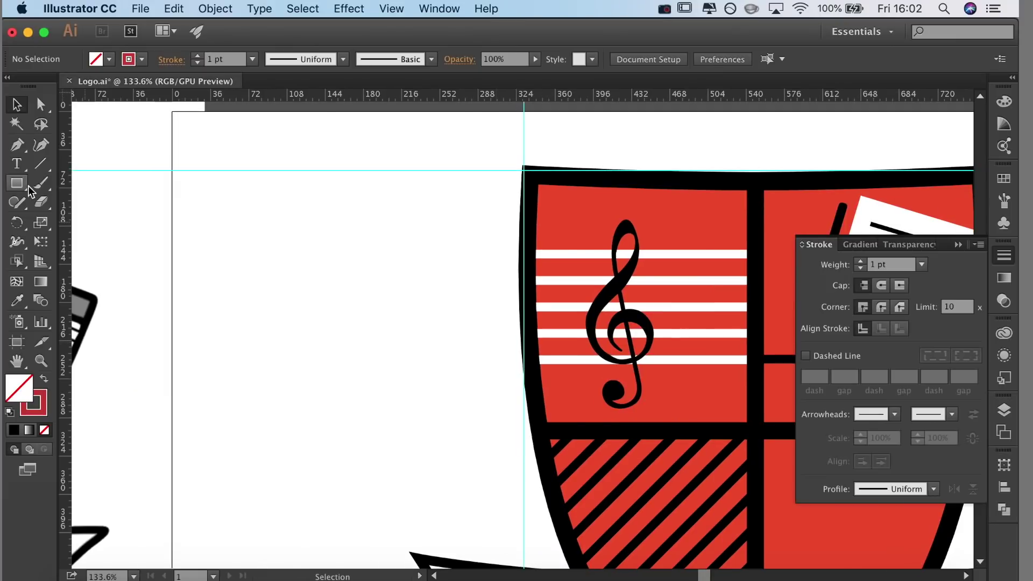
left_click_drag(359, 378, 356, 381)
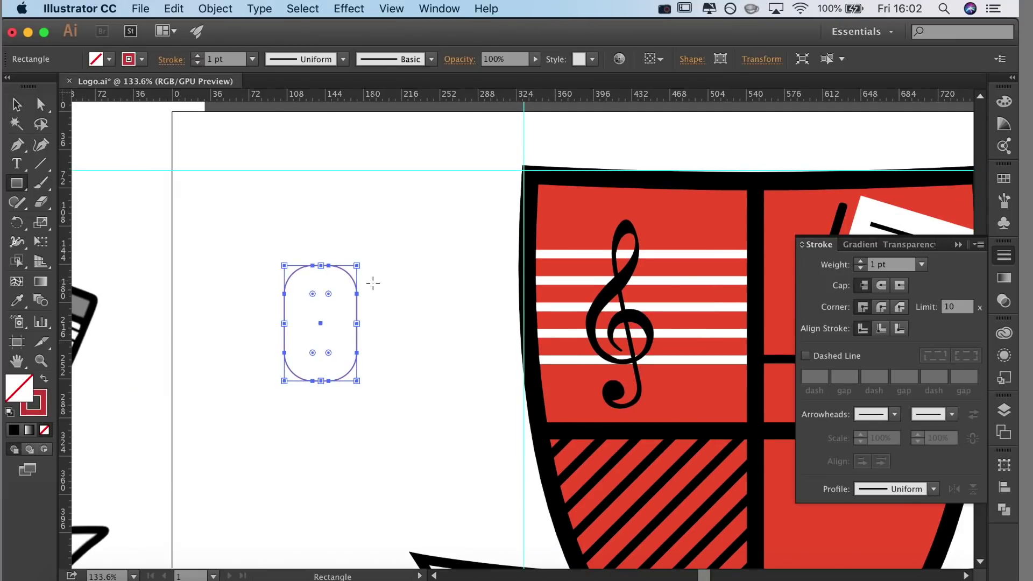
key("shift+x")
key("v")
double_click(17, 389)
left_click_drag(484, 321, 457, 427)
key("Return")
left_click(460, 213)
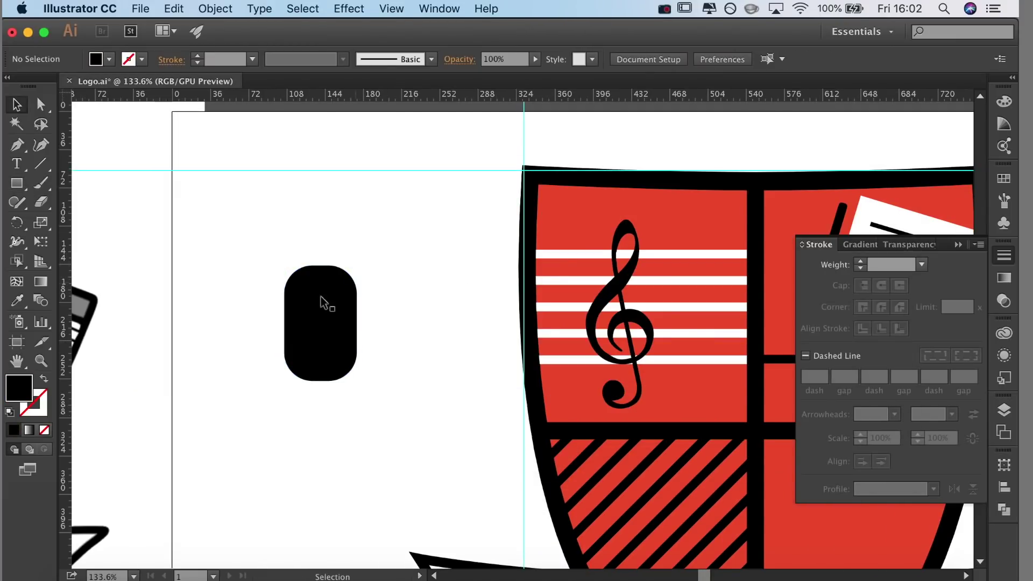
Draw a narrow white stripe about 34 by 7 px over the microphone head's left edge and duplicate it downwards to make four.
left_click_drag(281, 291, 315, 299)
double_click(19, 390)
left_click_drag(473, 280, 446, 235)
key("Return")
key("v")
left_click(495, 263)
scroll(287, 298, "up", 5)
left_click_drag(320, 295, 319, 358)
left_click(479, 326)
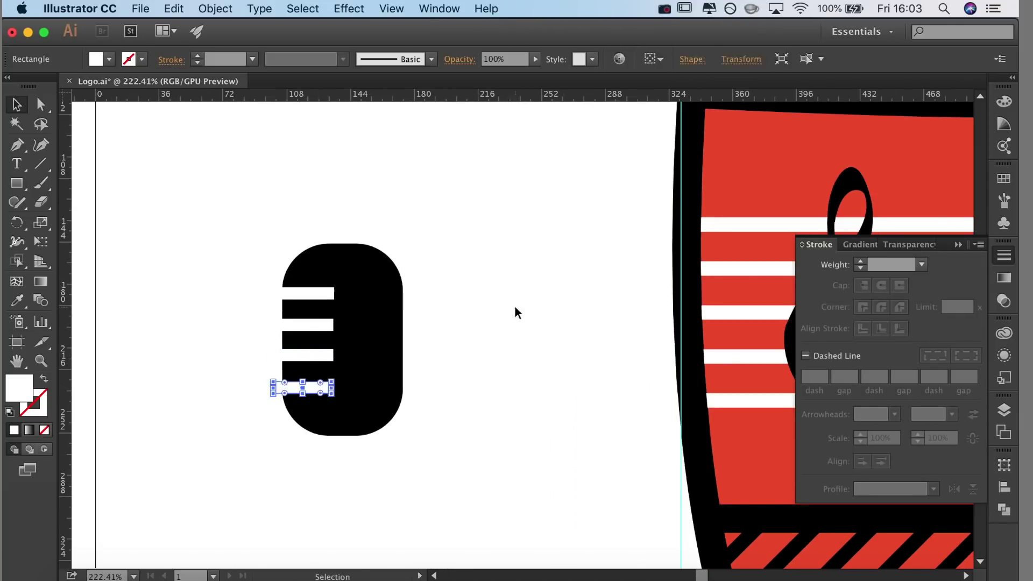
Distribute the four white stripes evenly in the vertical direction.
left_click(306, 293)
left_click(307, 324, "shift")
left_click(307, 355, "shift")
left_click(317, 387, "shift")
left_click(1004, 487)
left_click(839, 535)
left_click(600, 439)
Copy the four stripes to the microphone head's right edge and adjust the placement of both stripe columns.
left_click_drag(250, 277, 281, 424)
left_click_drag(299, 332, 402, 332)
left_click(467, 322)
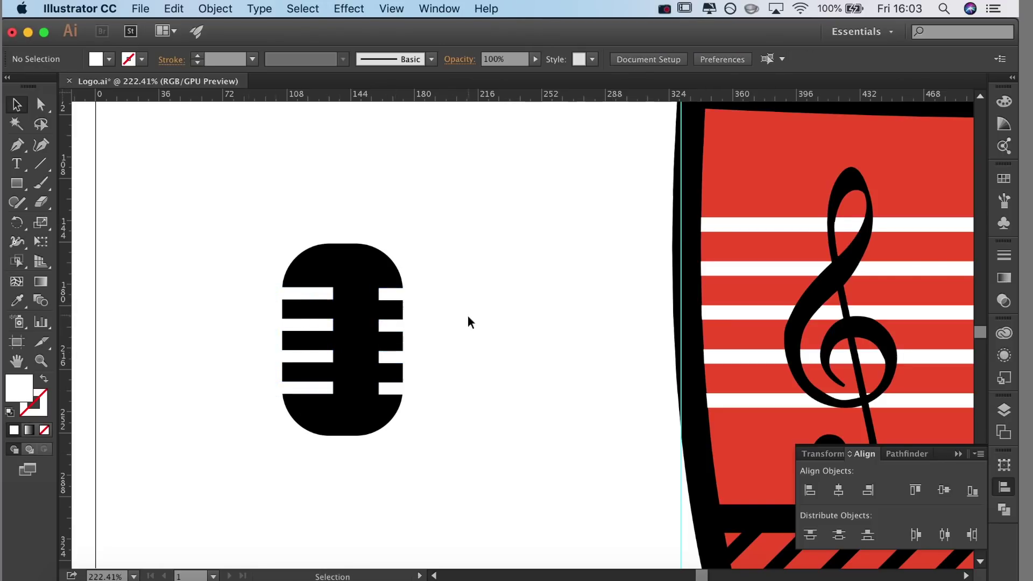
left_click_drag(318, 327, 314, 326)
left_click_drag(398, 325, 378, 321)
left_click_drag(249, 304, 387, 397)
left_click(944, 490)
left_click(637, 383)
Nudge the right-hand column of stripes outwards to widen the black centre of the microphone head.
left_click_drag(253, 273, 307, 395)
left_click(453, 326)
left_click_drag(433, 275, 388, 396)
key("Right")
key("Right")
key("Right")
key("Right")
key("Right")
key("Right")
key("Right")
key("Right")
left_click(457, 353)
Fine-tune the horizontal position of the left-hand column of stripes on the microphone head.
left_click_drag(254, 274, 333, 392)
key("Right")
key("Left")
key("Left")
key("Left")
key("Left")
key("Left")
key("Left")
key("Left")
left_click(298, 441)
left_click_drag(253, 276, 313, 388)
key("Right")
key("Right")
key("Right")
key("Right")
key("Right")
key("Right")
key("Right")
key("Right")
key("Right")
key("Right")
left_click(531, 394)
Draw a vertical line about 90 px long down from the microphone head as its stand and give it a black stroke without fill.
left_click_drag(340, 507, 368, 426)
key("p")
left_click(370, 338)
left_click(370, 499)
mouse_move(430, 406)
left_mouse_down()
mouse_move(296, 404)
mouse_move(237, 381)
left_mouse_up()
key("i")
left_click(620, 449)
key("v")
key("shift+x")
Set the stand line's stroke weight to 8 pt.
left_click(1003, 255)
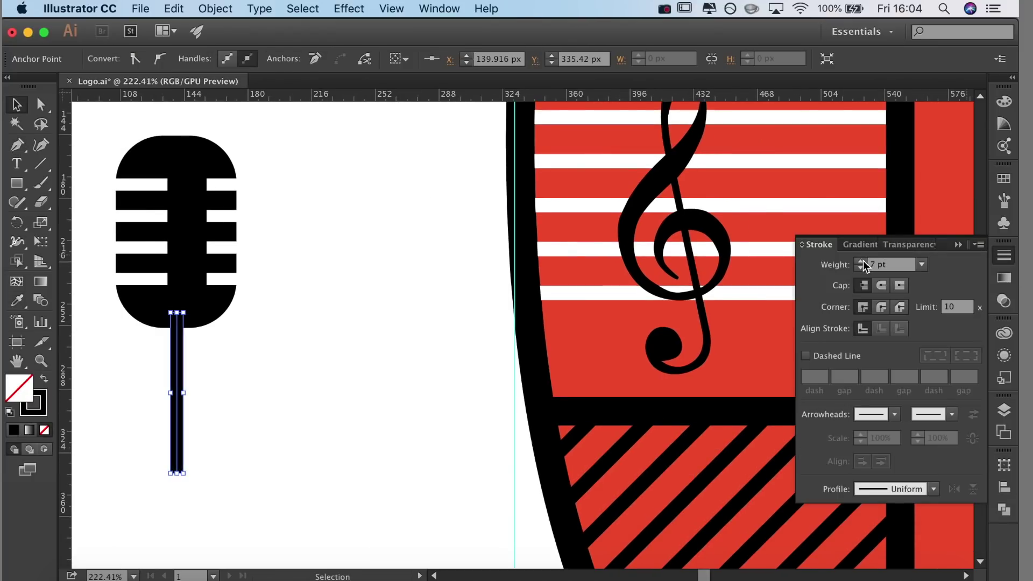
left_click(862, 263)
scroll(487, 430, "down", 2)
left_click(182, 295)
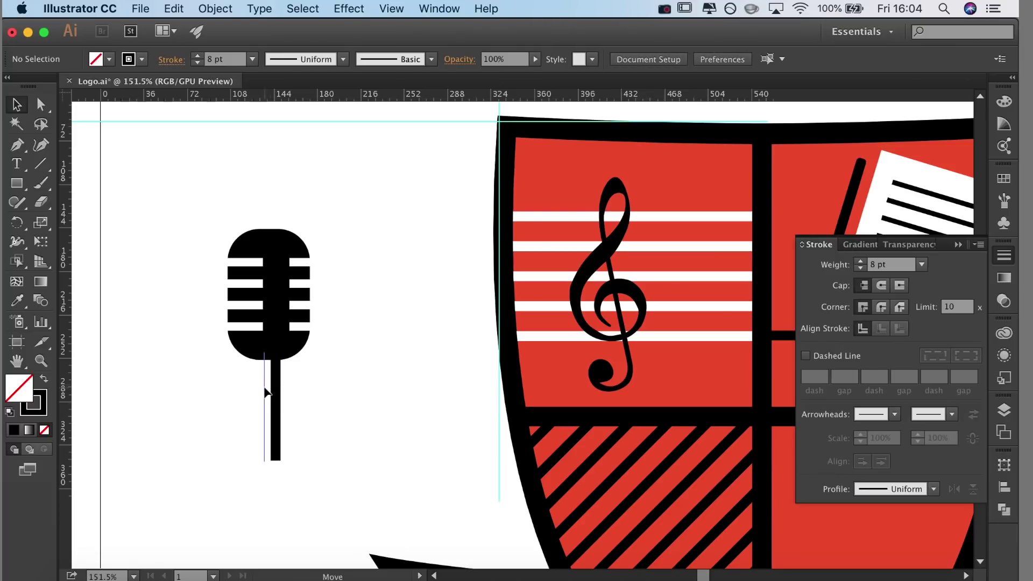
Move the stand under the microphone head and align the two on their horizontal centres.
left_click_drag(266, 388, 265, 388)
left_click(275, 344, "shift")
left_click(1003, 486)
left_click(838, 490)
left_click(434, 466)
Increase the stand line's stroke weight further to thicken it.
left_click_drag(271, 288, 433, 486)
left_click(267, 430)
left_click(1004, 255)
left_click(860, 260)
left_click(860, 261)
left_click(860, 261)
left_click(302, 386)
Nudge both columns of white stripes left to centre the black bar between them on the microphone head.
scroll(288, 318, "up", 3)
left_click(228, 252)
left_click(320, 253, "shift")
key("Left")
key("Left")
key("Left")
key("Left")
key("Left")
key("Left")
key("Left")
left_click(440, 310)
Cut the white stripes out of the microphone head with the Shape Builder tool, undoing the last extra merge.
scroll(409, 342, "down", 5)
left_click_drag(294, 257, 415, 447)
left_click_drag(436, 440, 334, 456)
scroll(333, 401, "up", 5)
left_click_drag(332, 398, 401, 436)
scroll(236, 307, "up", 4)
left_click(173, 200)
left_click_drag(174, 200, 344, 430)
left_click(17, 261)
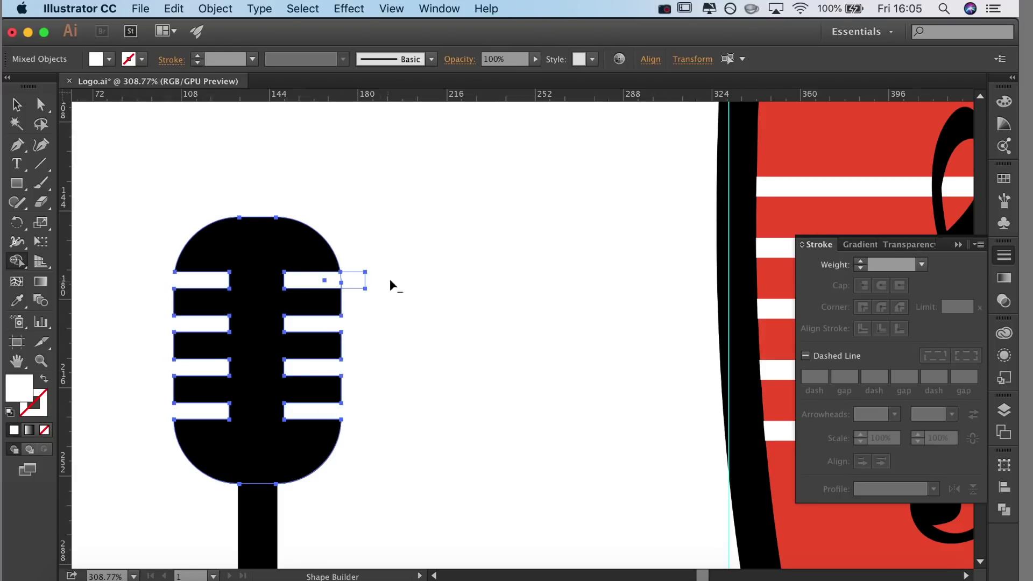
left_click_drag(383, 282, 317, 280)
left_click(269, 447)
key("super+z")
key("v")
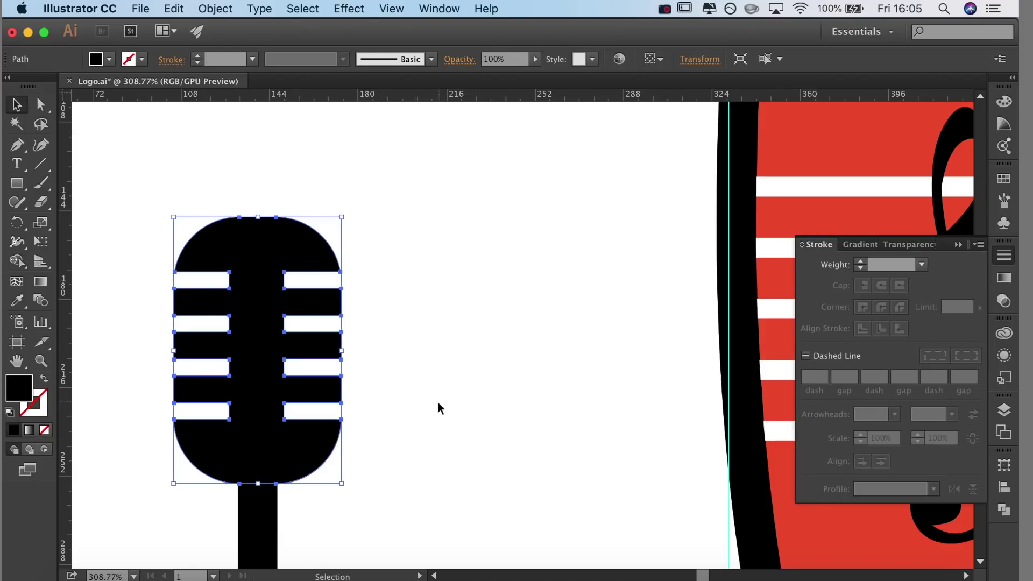
Convert the microphone stand's stroke into a filled outline shape.
left_click(260, 531, "shift")
key("super+shift+a")
left_click(249, 524)
left_click(214, 8)
mouse_move(219, 307)
left_click(423, 348)
Merge the microphone head and the stand into one shape with the Shape Builder tool.
left_click(268, 476, "shift")
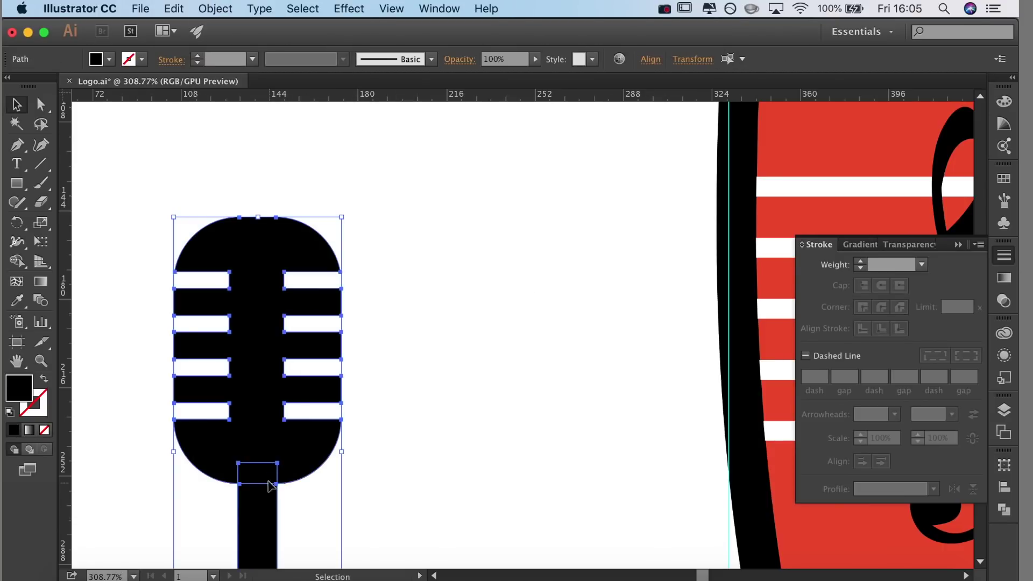
key("shift+m")
left_click_drag(266, 449, 261, 519)
key("v")
Copy the microphone, paste it and place it at reduced size in the shield's lower-right quarter with its stand on the quarter's lower edge.
left_click_drag(443, 409, 270, 362)
key("super+c")
key("super+v")
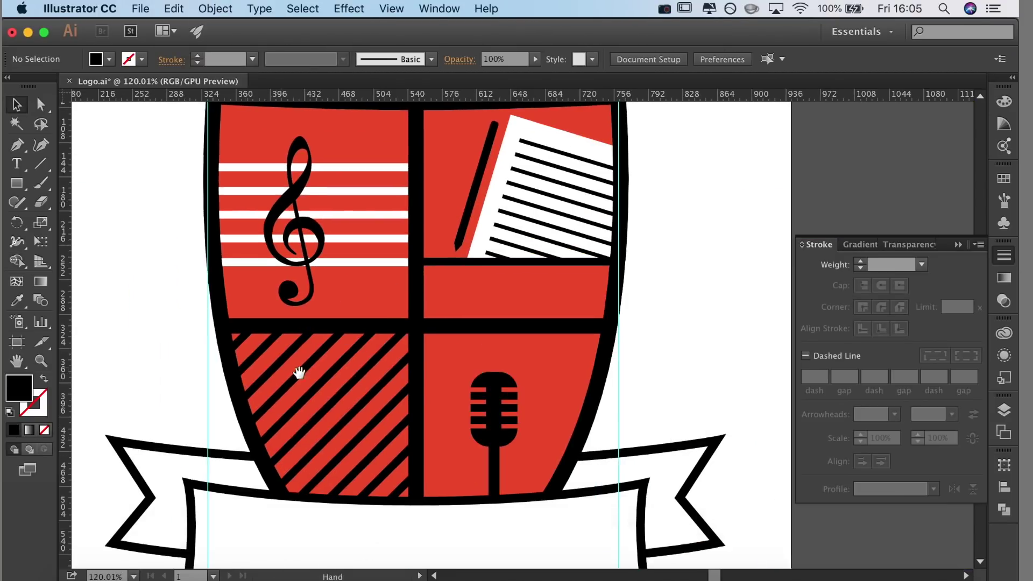
key("p")
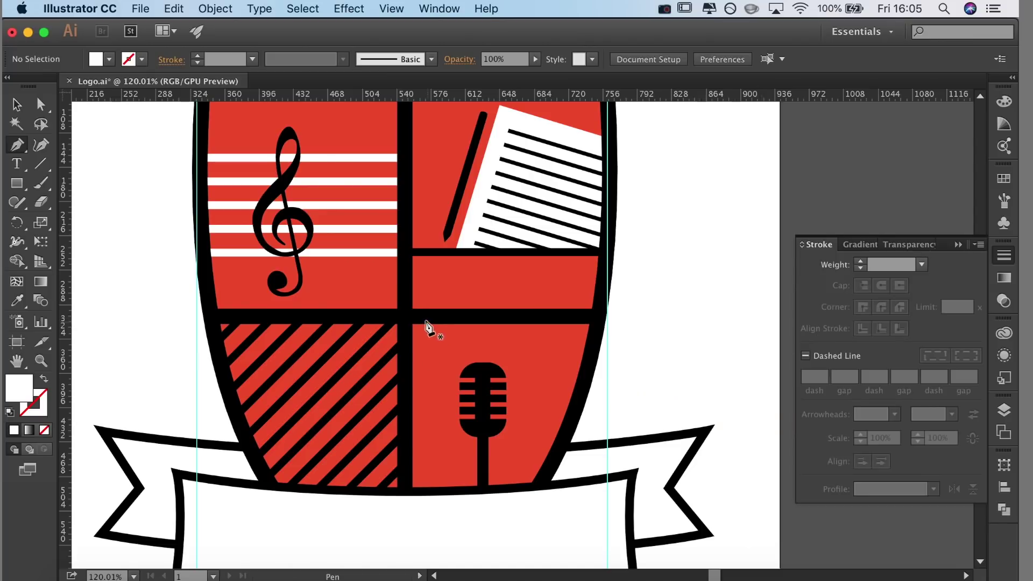
Try to draw a white diagonal spotlight beam from the upper-left corner of the microphone quarter down past the stand.
left_click(422, 318)
left_click(436, 488)
left_click(488, 493)
left_click(440, 321)
key("super+z")
key("super+z")
left_click(513, 487)
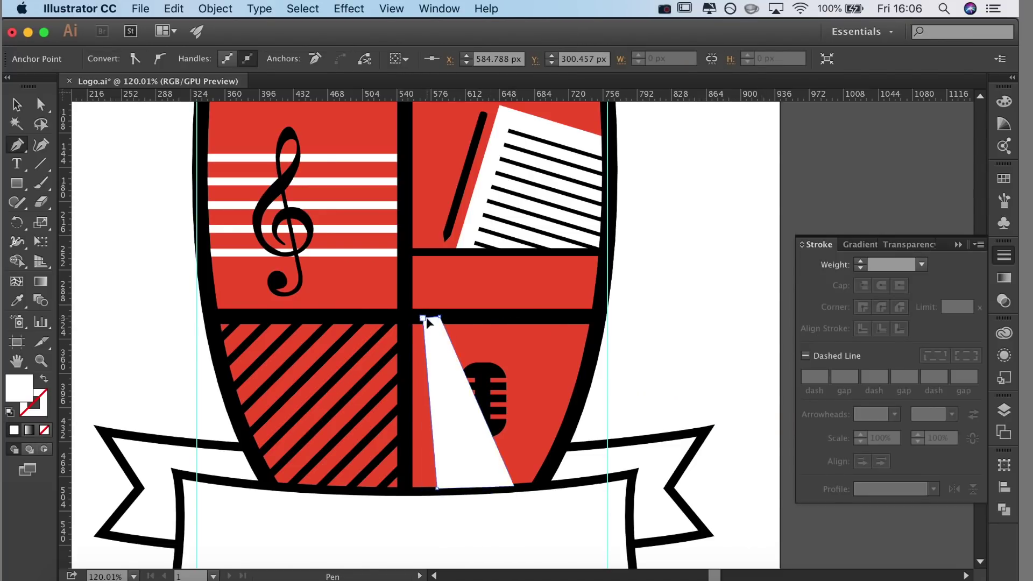
left_click(423, 317)
key("v")
key("super+shift+a")
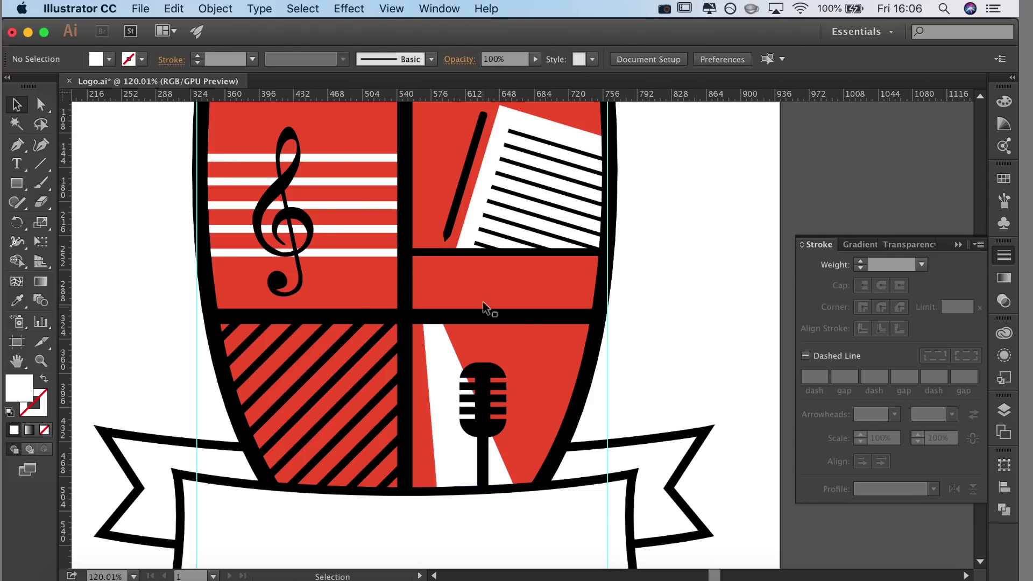
key("super+z")
Draw a white spotlight beam with the Pen tool, narrow above the microphone and wide at the quarter's base, and stack it behind the microphone.
key("p")
left_click(466, 319)
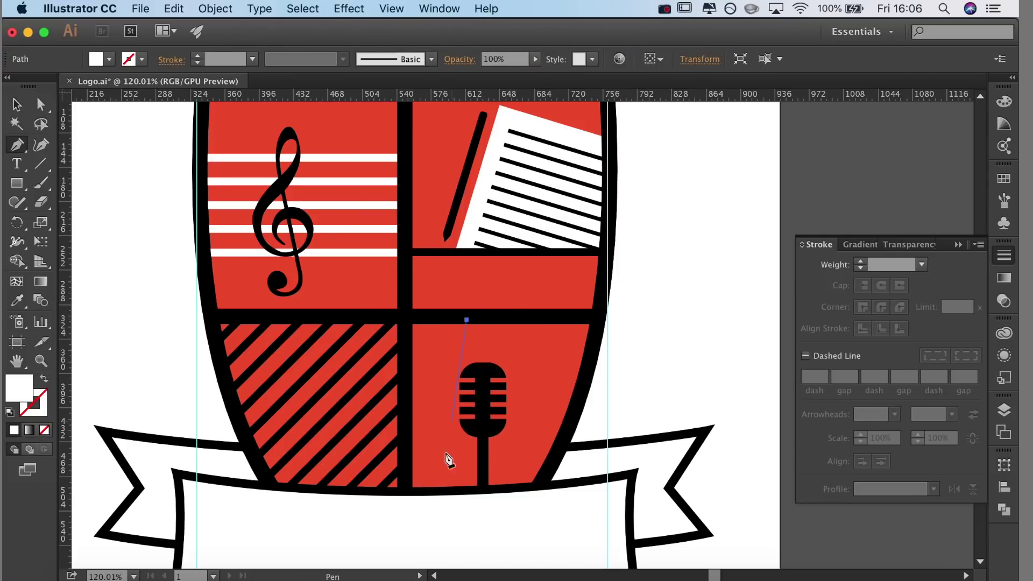
left_click(419, 490)
left_click(524, 488)
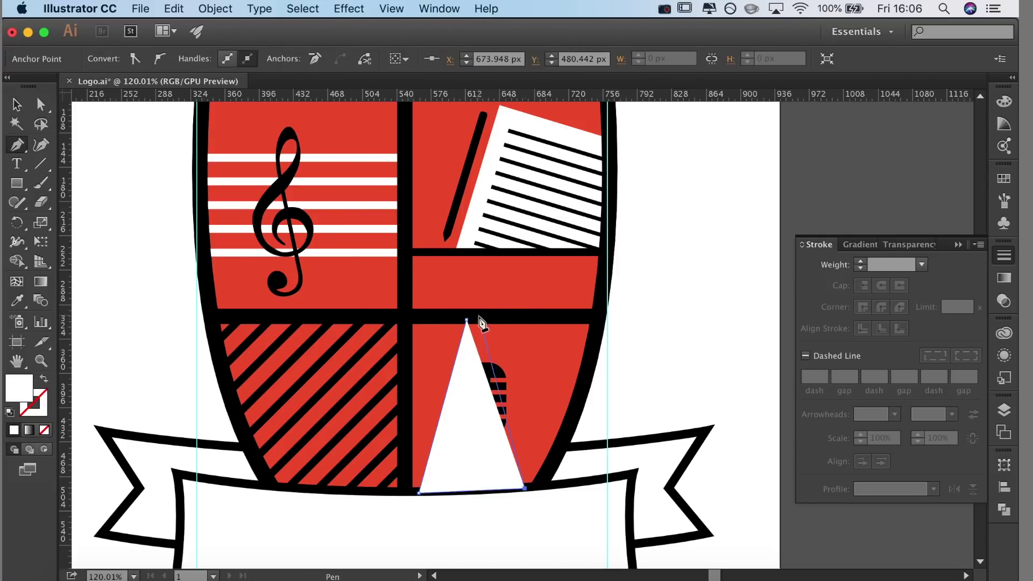
key("super+shift+bracketleft")
key("super+bracketright")
key("v")
left_click(724, 307)
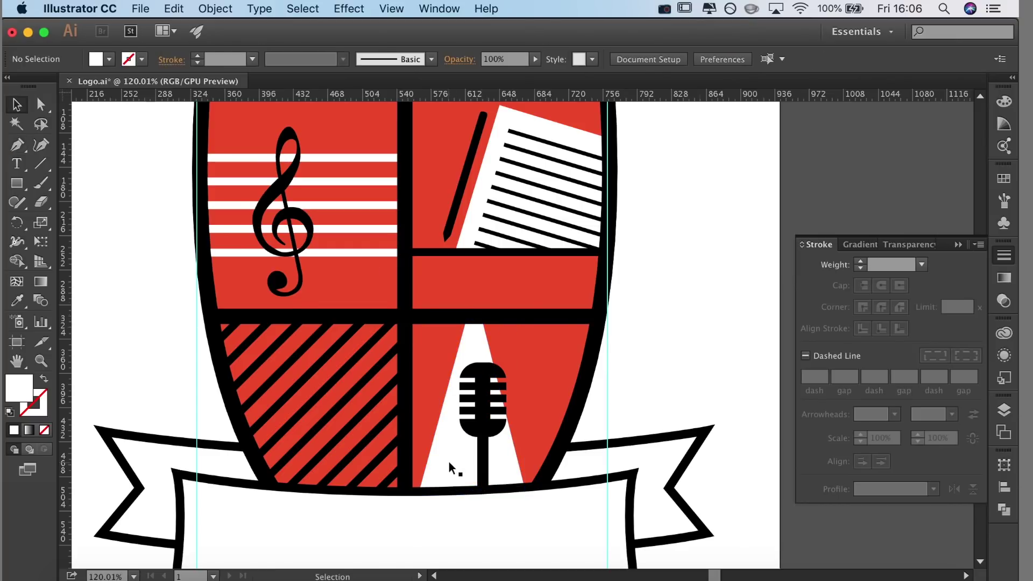
Widen the spotlight beam's base by moving its lower-right corner outward to the shield border.
key("a")
left_click_drag(525, 488, 545, 486)
left_click(624, 414)
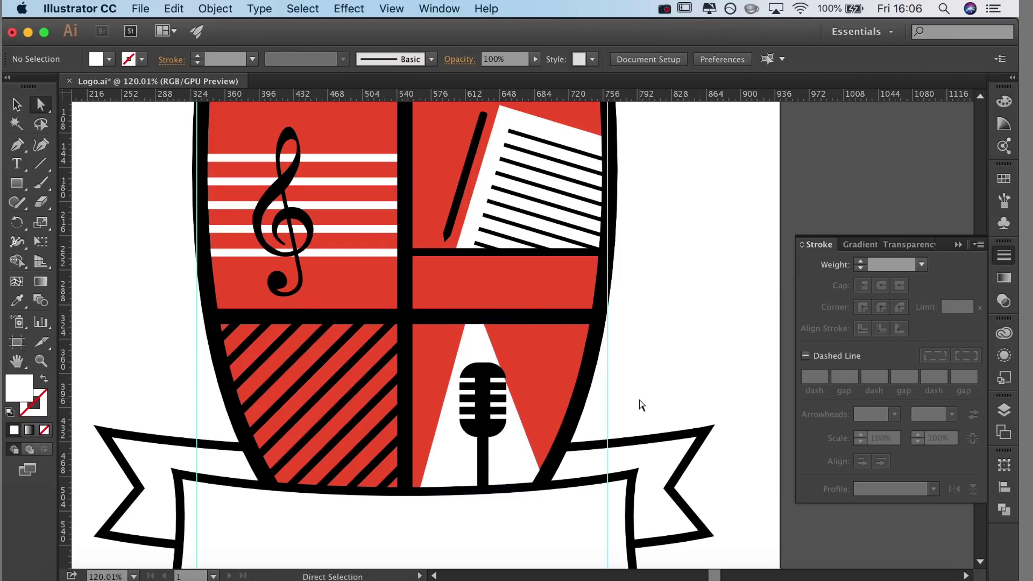
Nudge the microphone six steps to the left.
left_click(486, 432)
key("Left")
key("Left")
key("Left")
key("Left")
key("Left")
key("Left")
Rotate and reposition the spotlight beam so it falls diagonally from the quarter's upper right to its lower left.
key("v")
left_click_drag(678, 367, 490, 336)
left_click(630, 312)
left_click(476, 344)
left_click_drag(551, 316, 592, 382)
mouse_move(514, 360)
left_mouse_down()
mouse_move(548, 347)
mouse_move(528, 363)
left_mouse_up()
left_click(651, 365)
left_click(678, 343)
Adjust the spotlight beam's upper anchor point so the beam reaches under the horizontal divider.
key("a")
left_click(555, 340)
left_click_drag(564, 326, 572, 318)
left_click(628, 337)
Paint the remaining lower-left corner of the microphone quarter white with the Blob Brush.
left_click(427, 417)
key("shift+b")
left_click_drag(485, 476, 450, 463)
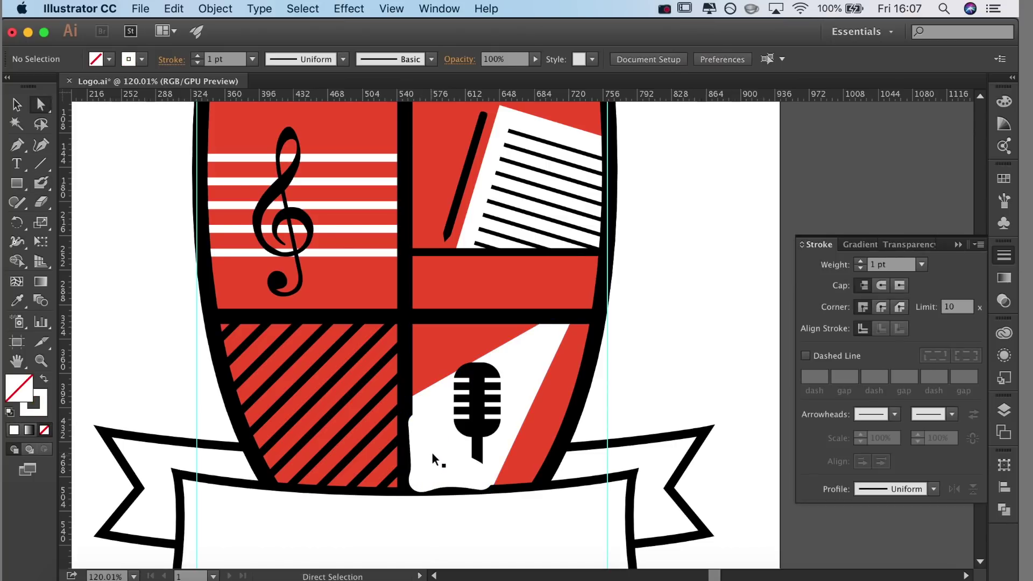
Unite the painted area with the spotlight beam and stack the shape behind the microphone and borders, above the red background.
left_click(433, 452)
left_click(517, 413, "shift")
left_click(1004, 509)
left_click(811, 489)
key("shift+super+[")
key("super+]")
left_click(701, 269)
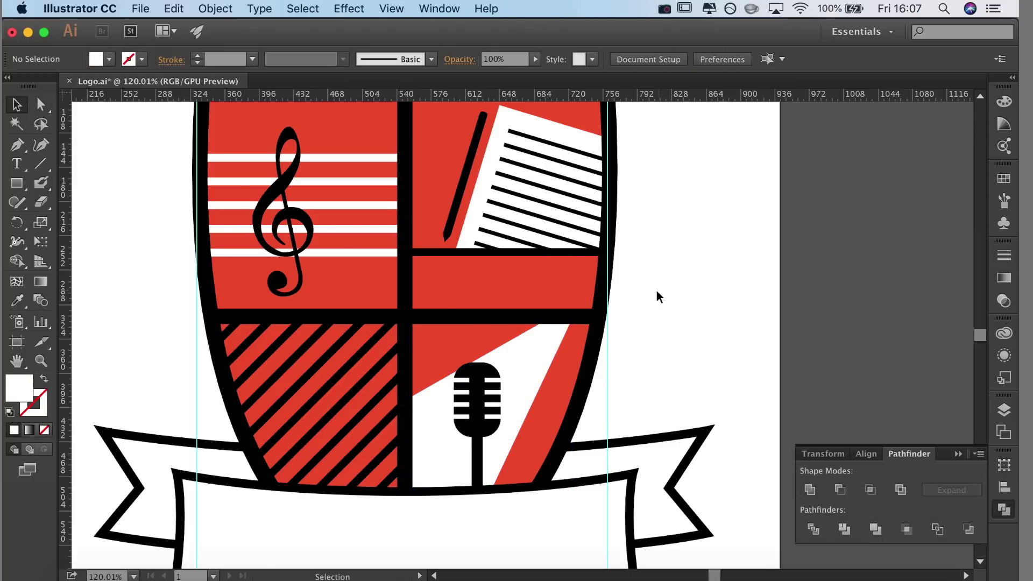
Nudge the microphone six steps down so its stand overlaps the shield's lower border, and check its stacking order.
left_click(485, 429)
key("Down")
key("Down")
key("Down")
key("Down")
key("Down")
key("Down")
left_click(677, 339)
scroll(479, 486, "up", 5)
left_click(473, 484)
key("super+[")
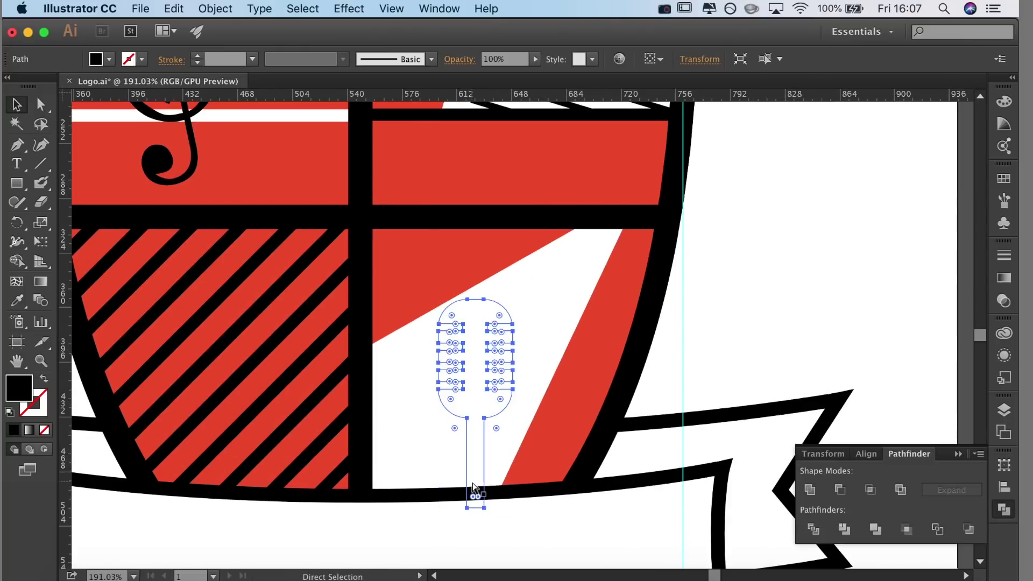
key("super+]")
left_click(709, 353)
Set the font of the RUSS text to Novecento wide in Bold.
scroll(667, 341, "down", 8)
left_click_drag(720, 487, 660, 514)
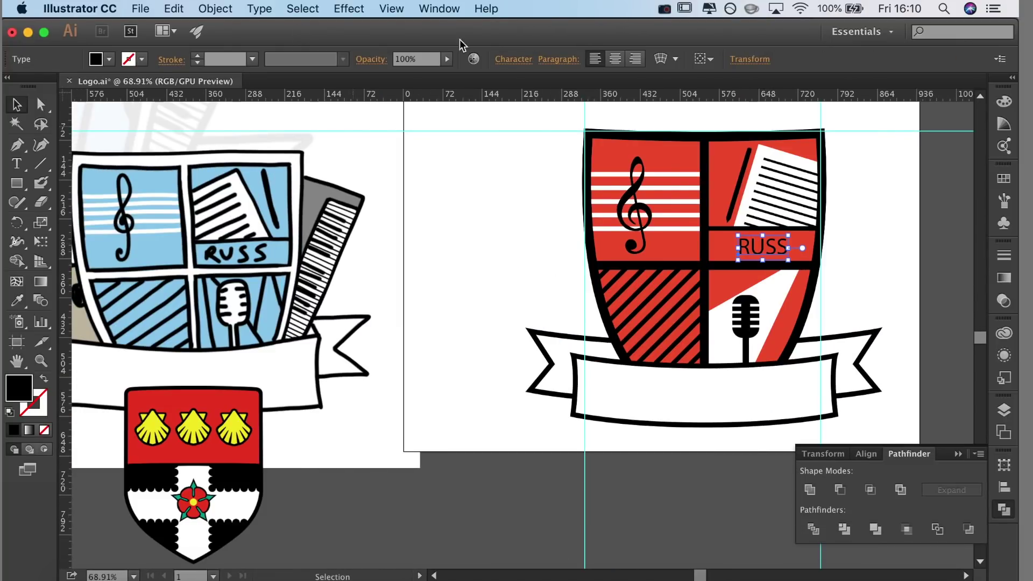
left_click(513, 59)
key("Down")
key("Down")
key("Down")
left_click(519, 110)
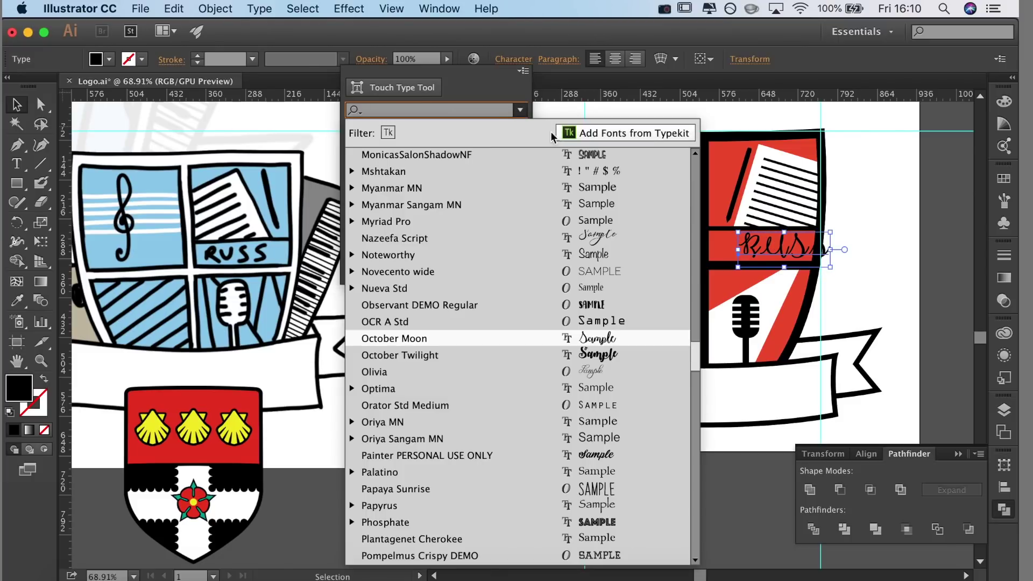
left_click(405, 272)
left_click(416, 130)
left_click(446, 235)
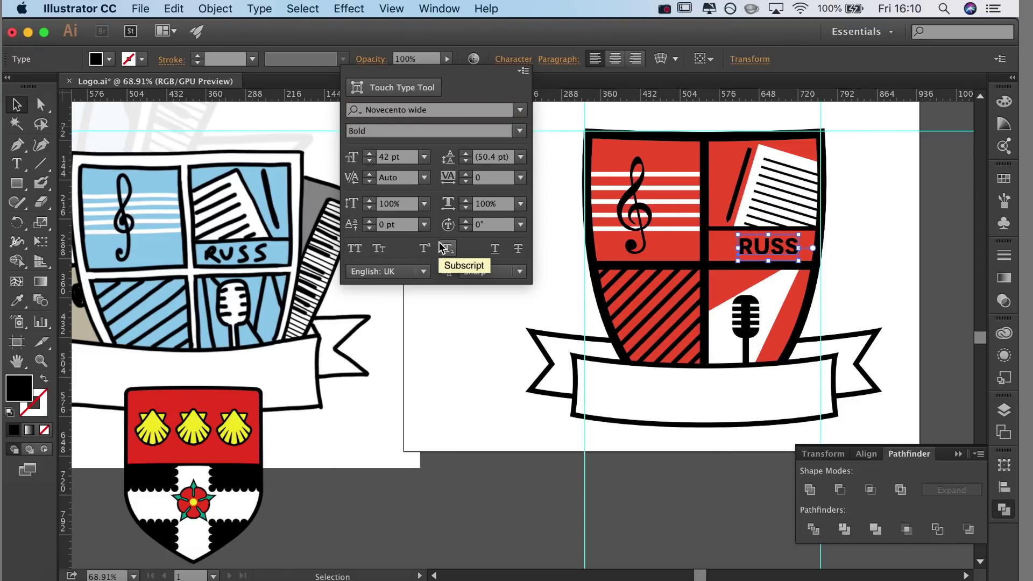
Set the RUSS text's tracking to 251 and centre it in the band below the lyric page.
left_click(465, 175)
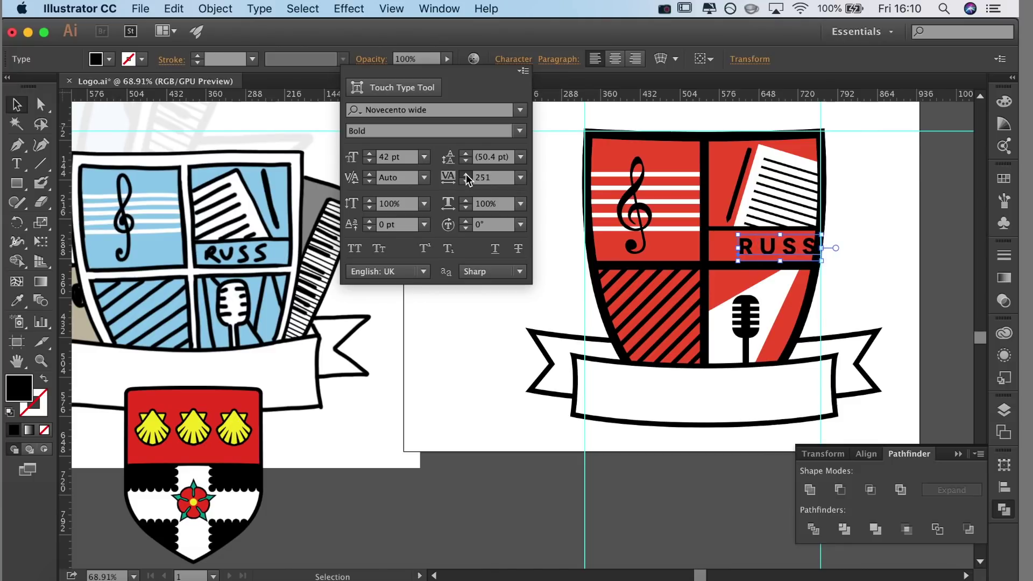
left_click(569, 315)
left_click_drag(756, 248, 759, 248)
Recolour the RUSS text yellow by sampling the shells on the reference crest with the Eyedropper.
scroll(969, 256, "up", 6)
left_click(969, 256)
scroll(818, 386, "right", 3)
scroll(818, 386, "down", 3)
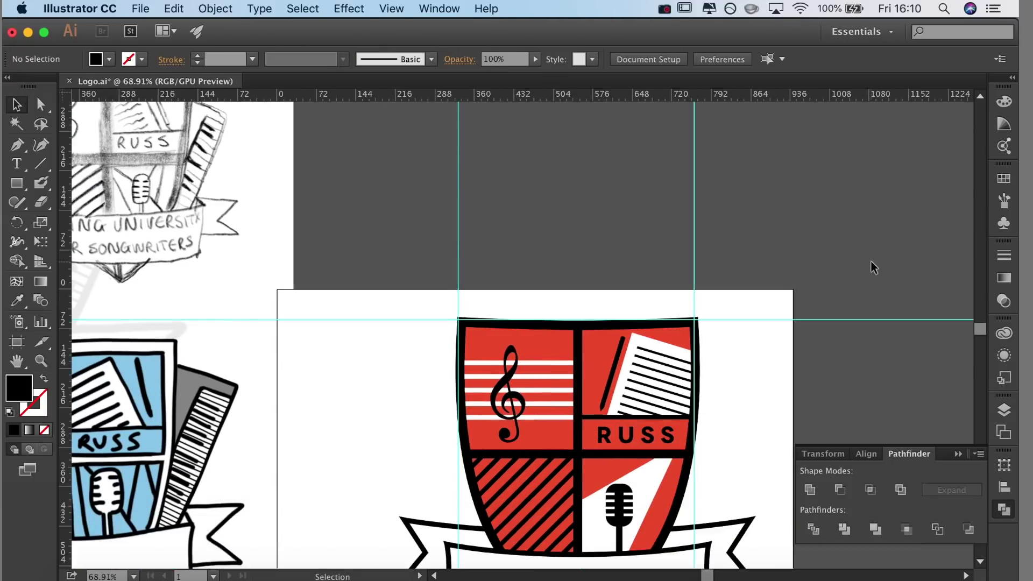
left_click(660, 383)
left_click(797, 381)
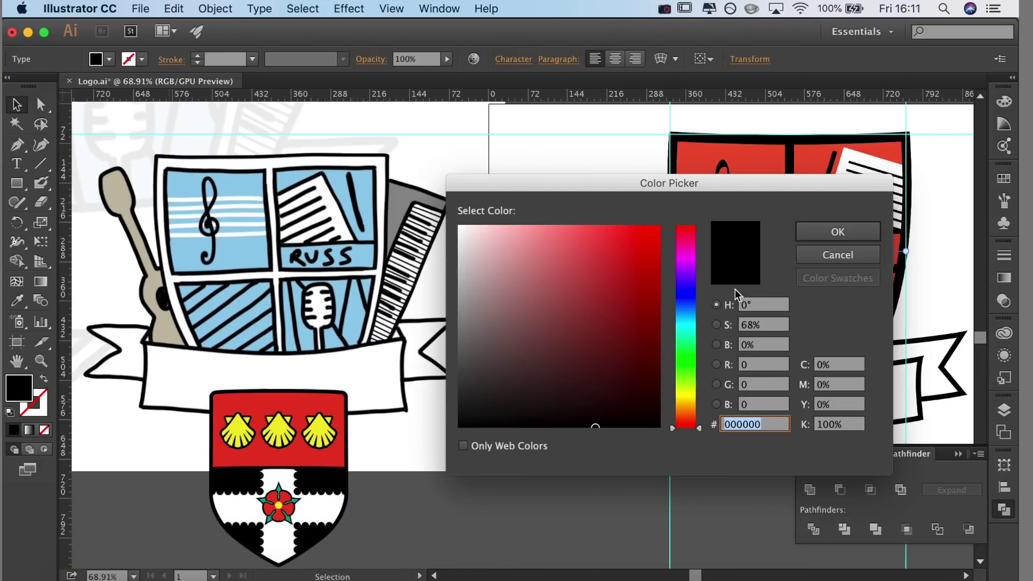
left_click(815, 255)
key("i")
left_click(279, 424)
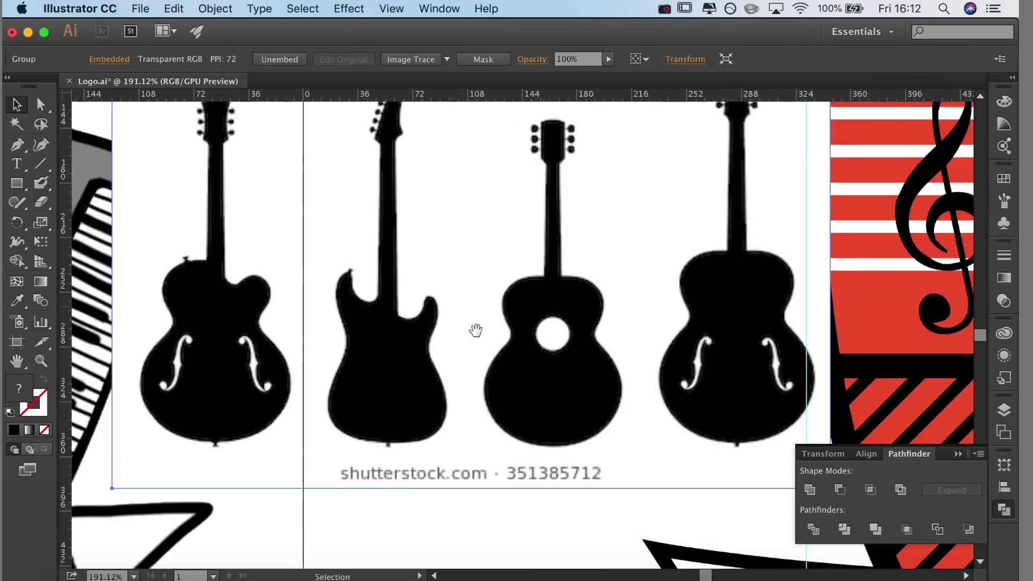
Start tracing the left half of the acoustic guitar silhouette with the Pen tool, covering the centre line and body curves.
left_click_drag(475, 330, 308, 408)
key("p")
left_click(386, 189)
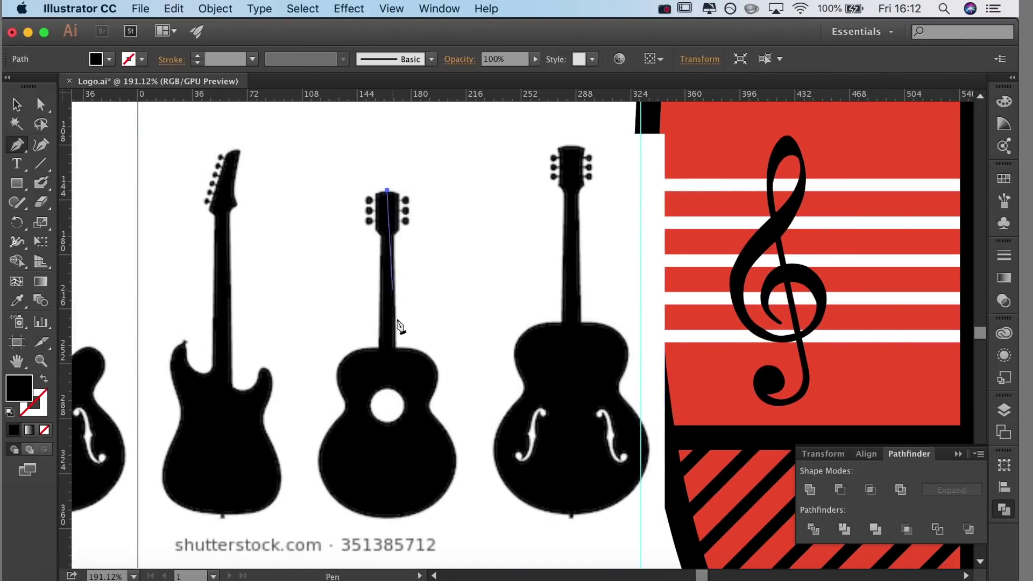
left_click(387, 517)
mouse_move(317, 423)
left_mouse_down()
mouse_move(315, 405)
mouse_move(339, 409)
mouse_move(358, 373)
left_mouse_up()
key("shift+x")
scroll(340, 430, "up", 5)
left_click(303, 494)
left_click(340, 356)
left_click_drag(341, 304, 427, 278)
Trace the guitar's neck and headstock to close the left-half outline, and swap its stroke for a fill.
key("space")
left_click_drag(377, 311, 363, 523)
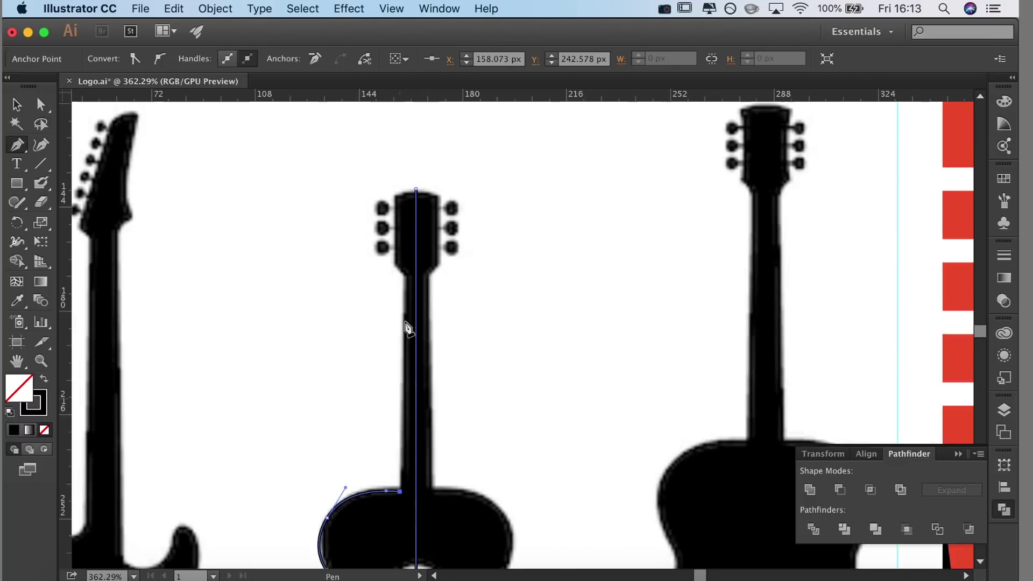
left_click(395, 264)
scroll(397, 279, "up", 5)
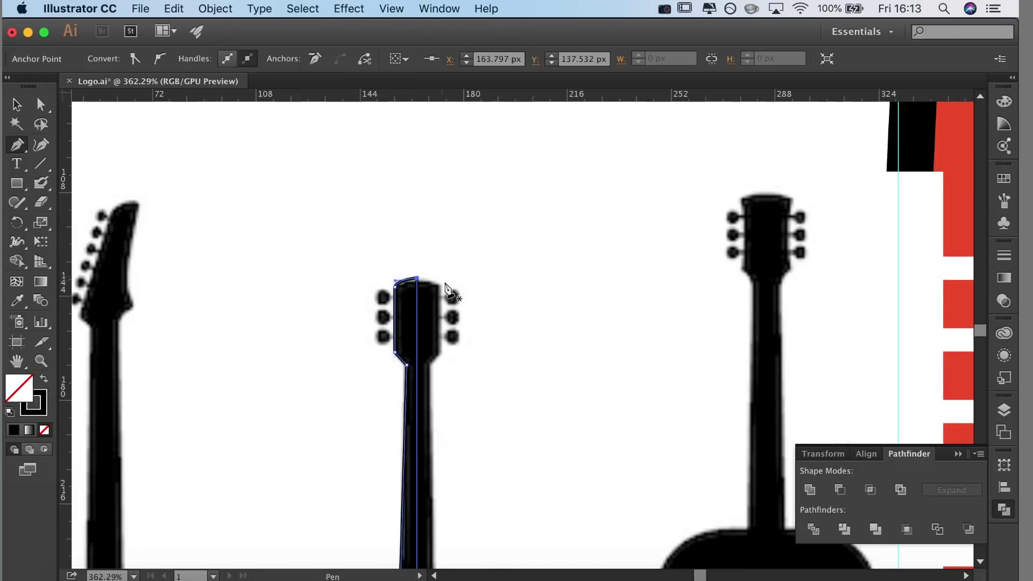
left_click_drag(473, 370, 490, 279)
key("shift+x")
left_click_drag(463, 454, 446, 283)
Fill the traced half guitar with the shield's red, sampled with the Eyedropper, and remove its stroke.
key("v")
scroll(388, 422, "down", 5)
scroll(389, 422, "down", 2)
key("i")
left_click(699, 344)
left_click(40, 410)
left_click(44, 429)
Reflect a copy of the red half guitar to form the guitar's right half.
key("v")
left_click_drag(362, 424, 386, 423)
right_click(401, 428)
mouse_move(438, 505)
left_click(580, 486)
left_click(860, 431)
left_click(421, 434)
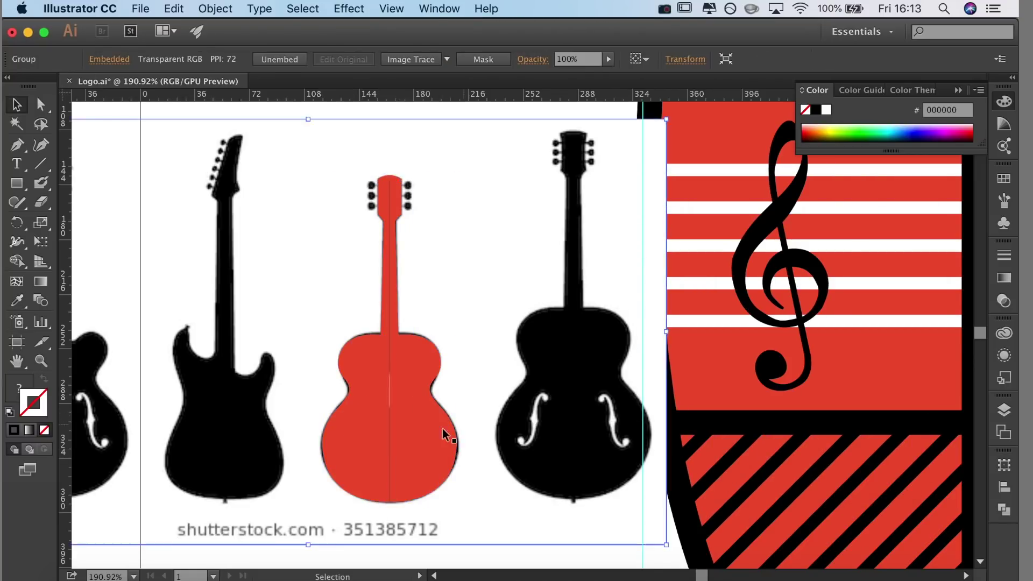
Nudge the guitar halves so they meet along the centre line.
scroll(418, 436, "up", 3)
left_click(446, 426)
key("Left")
left_click(383, 419)
left_click(403, 416, "shift")
key("Right")
Select both red guitar halves and unite them into one shape with Pathfinder.
scroll(398, 279, "down", 8)
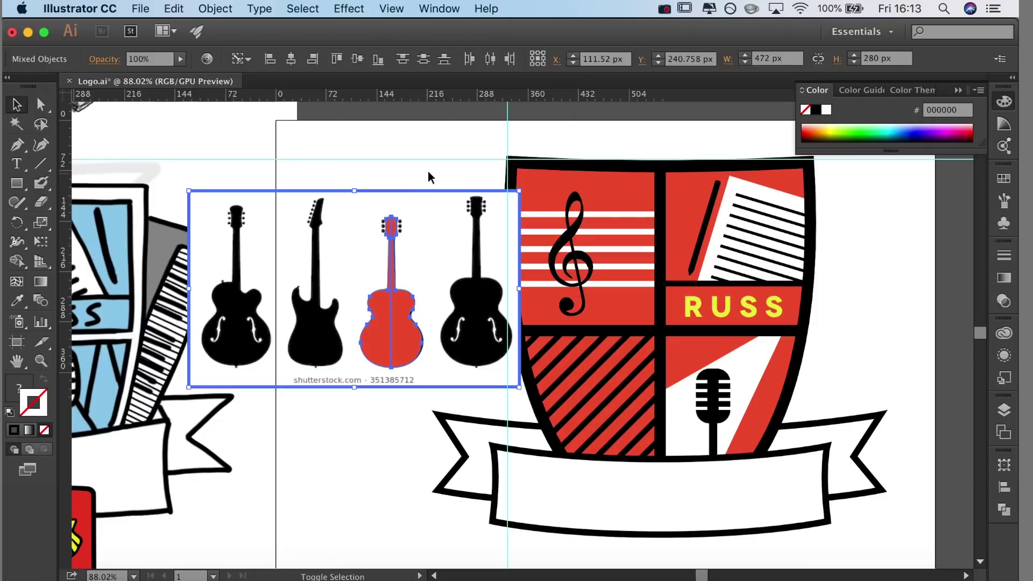
left_click(428, 172)
left_click(392, 344)
scroll(392, 350, "up", 4)
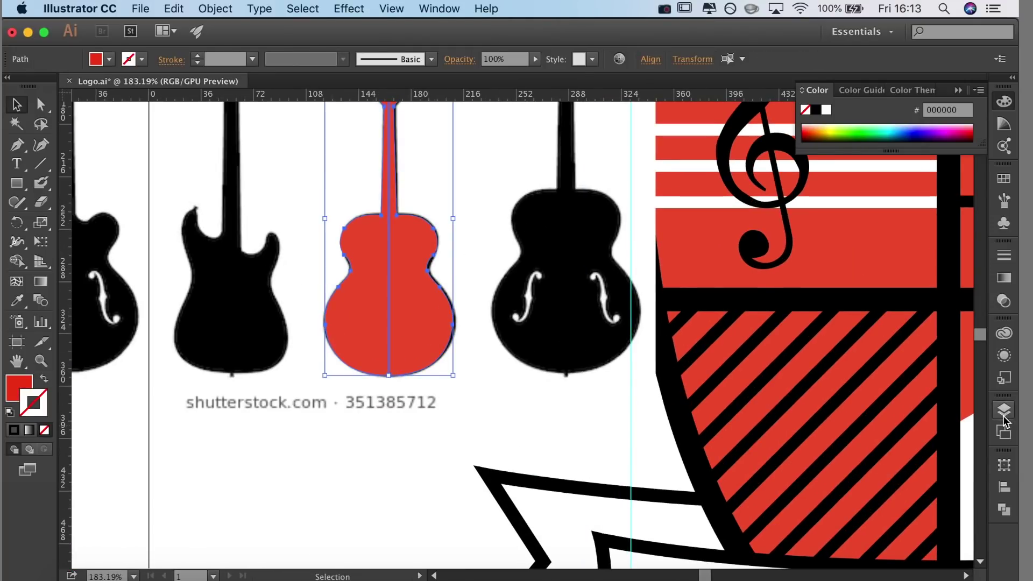
left_click(1004, 487)
left_click(1004, 510)
left_click(1005, 488)
left_click(1004, 510)
left_click(813, 490)
Draw a circle for the sound hole on the guitar body and colour it black by sampling the guitar reference.
scroll(356, 431, "up", 3)
scroll(356, 393, "up", 3)
key("l")
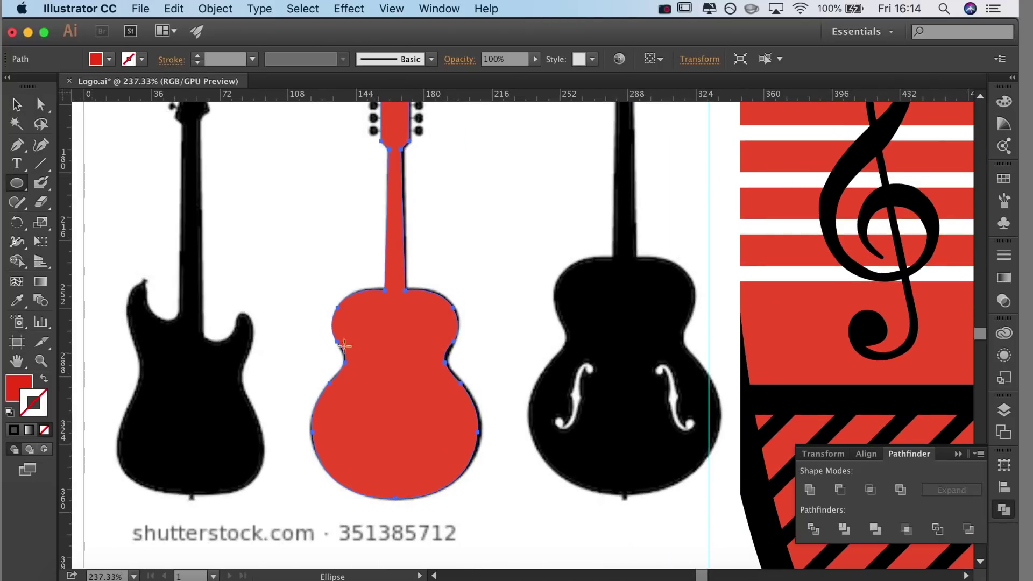
key("v")
left_click_drag(411, 338, 403, 371)
key("i")
left_click(601, 318)
Centre the sound-hole circle horizontally on the guitar and cut it out of the body with the Shape Builder tool.
key("v")
left_click_drag(401, 383, 404, 390)
left_click(426, 397, "shift")
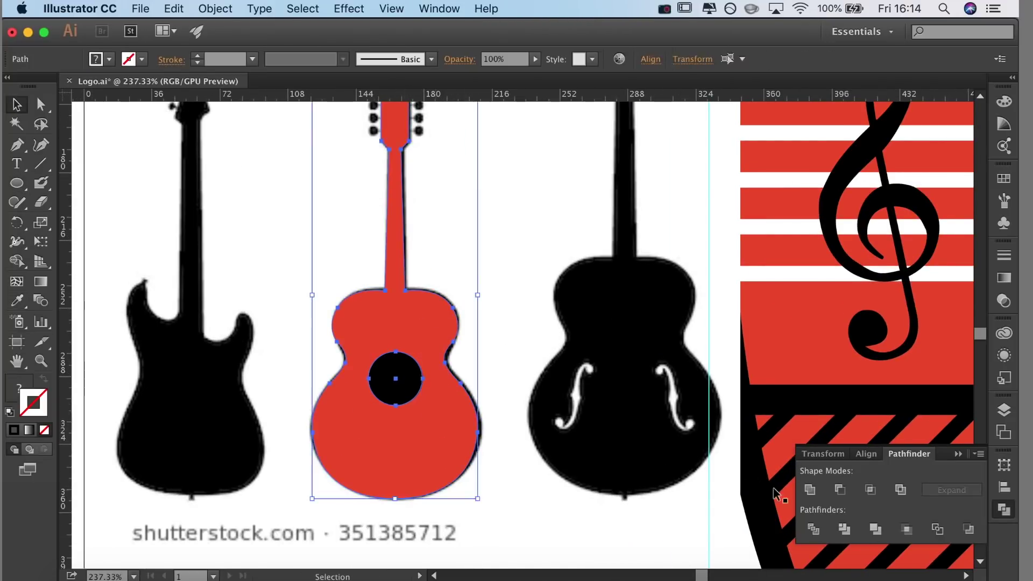
left_click(866, 453)
left_click(569, 276)
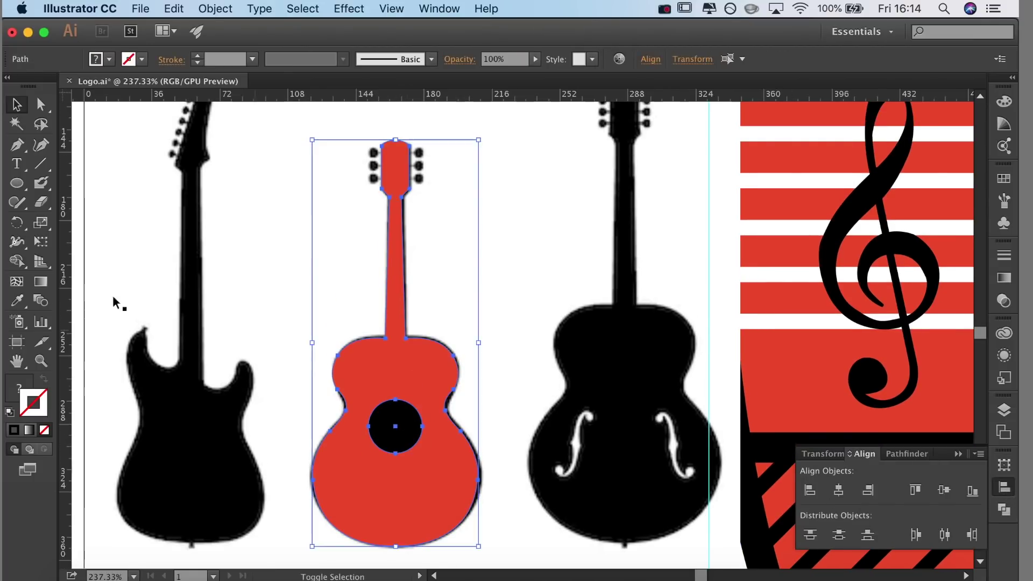
key("shift+m")
left_click(384, 430, "alt")
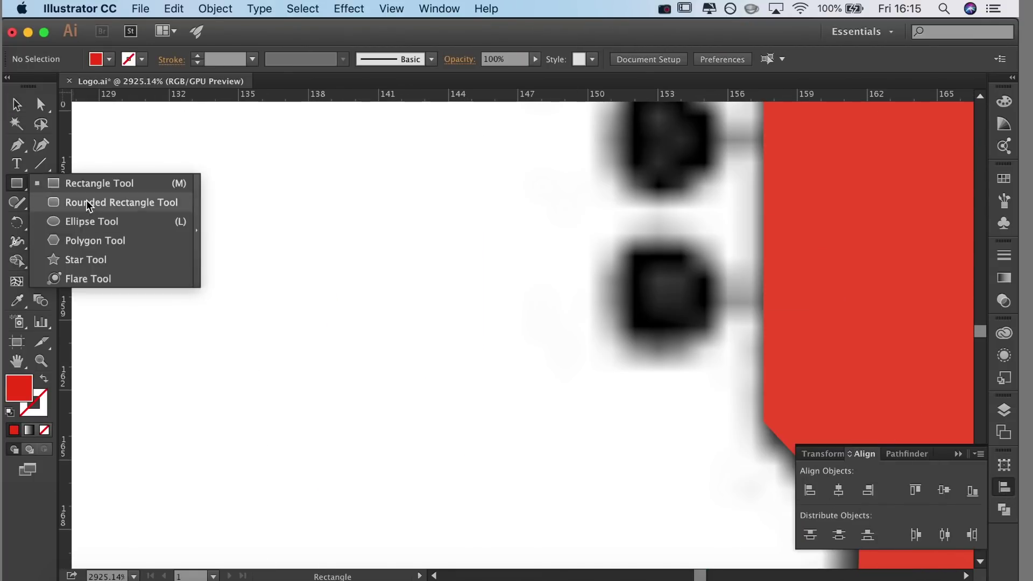
Draw a small red rounded rectangle beside the guitar's headstock as the knob of a tuning peg.
left_click(115, 201)
left_click_drag(217, 243, 275, 281)
left_click_drag(300, 315, 309, 312)
left_click_drag(170, 325, 142, 341)
key("p")
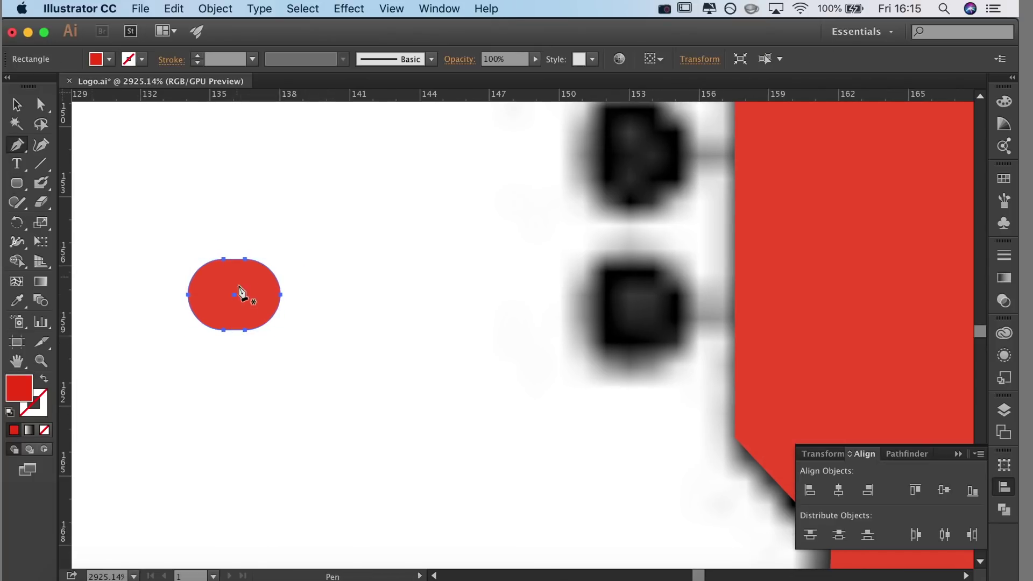
Extend a red 2 pt line sideways from the knob as the tuning peg's stem and delete the guitar reference image.
left_click(352, 294)
key("shift+x")
scroll(534, 356, "down", 10)
scroll(616, 402, "up", 5)
left_click(999, 261)
left_click(860, 262)
left_click(859, 262)
left_click(860, 268)
left_click_drag(211, 209, 369, 312)
scroll(452, 398, "down", 8)
key("Delete")
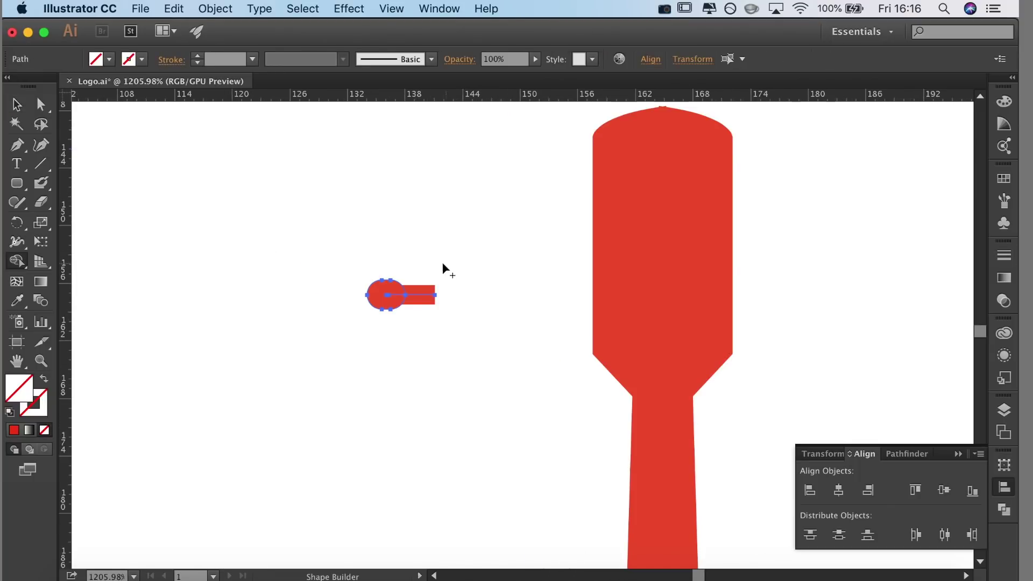
Convert the peg's stem line into an outlined shape and merge it with the knob into one shape.
key("v")
left_click(449, 254)
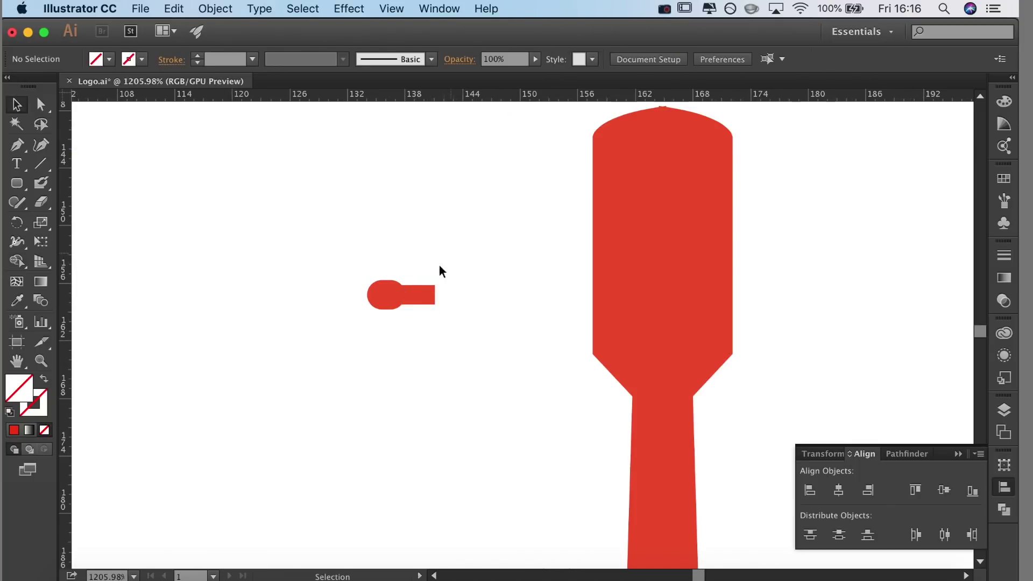
left_click(419, 301)
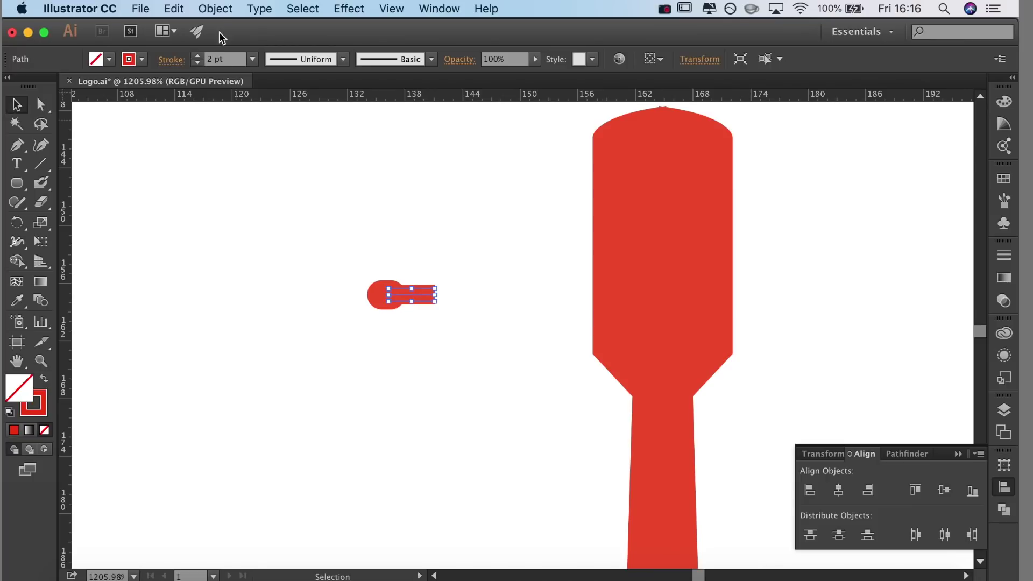
left_click(215, 8)
mouse_move(307, 308)
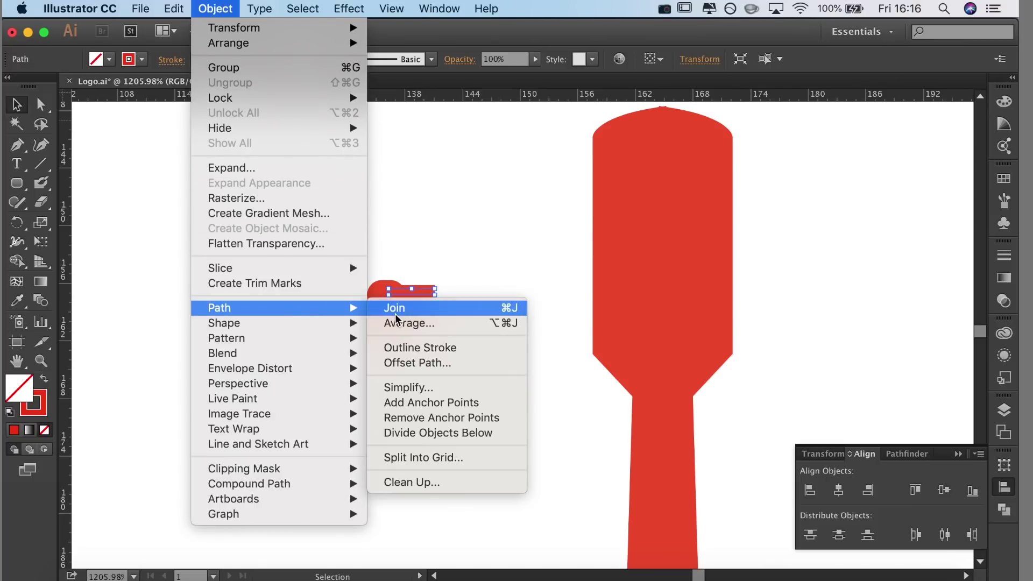
left_click(461, 348)
left_click(469, 302)
left_click_drag(438, 325, 376, 289)
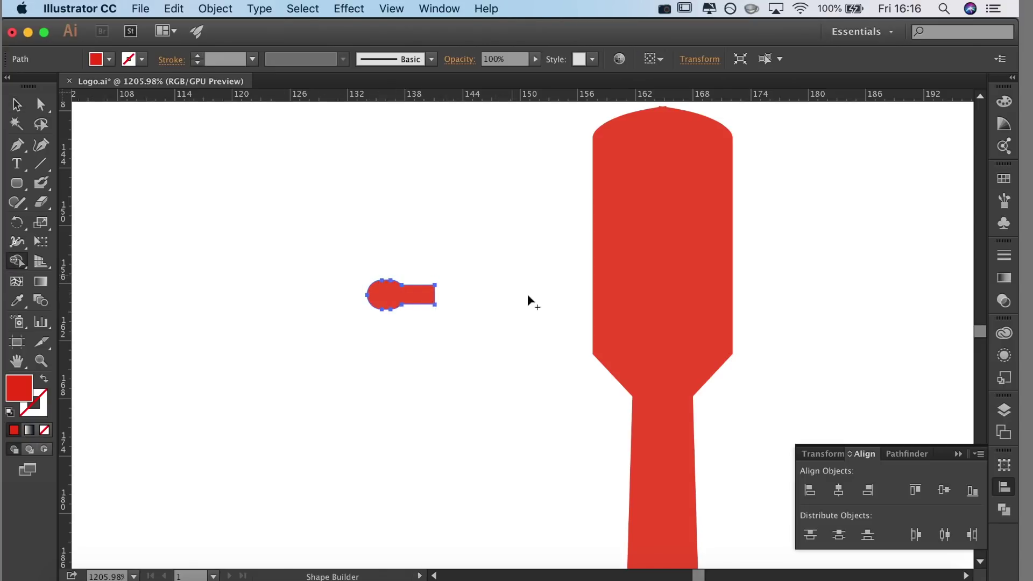
Place three copies of the tuning peg along the headstock's left edge and delete the original peg.
left_click_drag(426, 390, 346, 419)
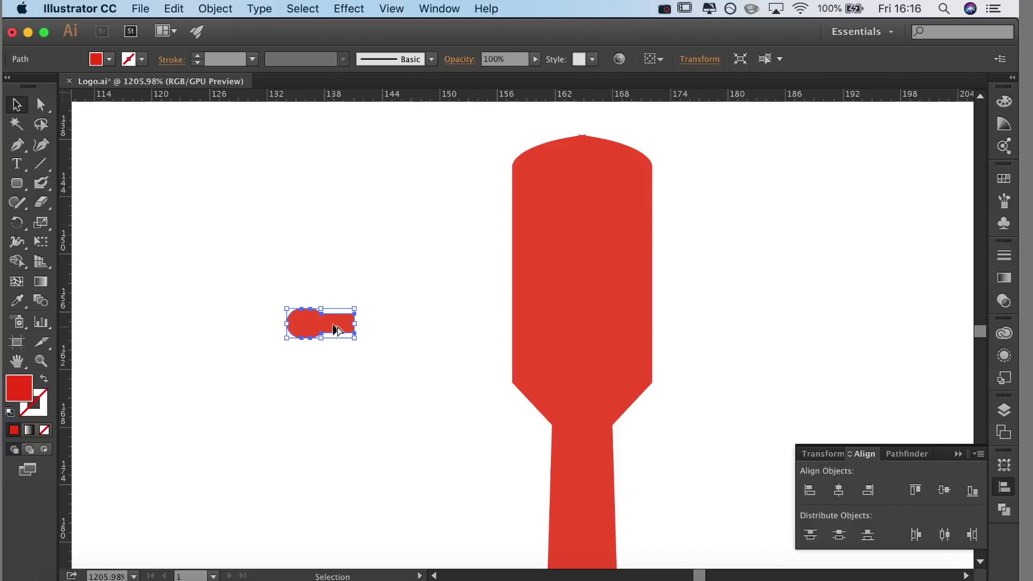
left_click_drag(513, 307, 511, 306)
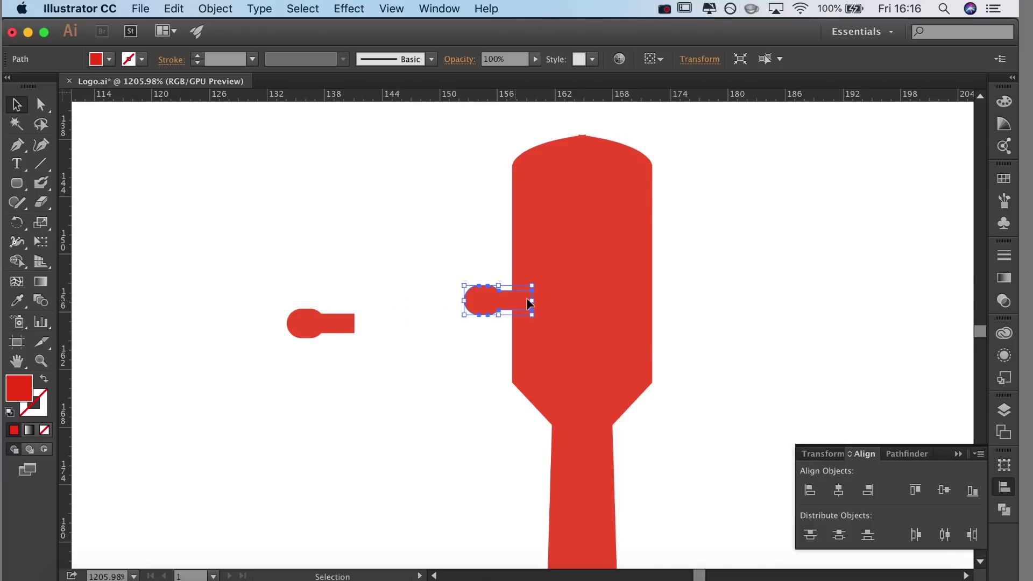
left_click_drag(516, 256, 516, 250)
left_click_drag(516, 251, 517, 202)
left_click(417, 245)
left_click(324, 330)
key("Delete")
Align the three pegs on their horizontal centres and distribute them evenly in the vertical direction.
left_click_drag(437, 178, 489, 318)
left_click(845, 488)
left_click(840, 536)
left_click(681, 424)
left_click_drag(421, 185, 492, 336)
left_click(839, 535)
left_click(773, 398)
left_click_drag(454, 177, 492, 334)
left_click(943, 490)
key("super+z")
left_click(840, 535)
left_click(839, 490)
left_click(724, 411)
Copy the three pegs to the headstock's right side and reflect them so the knobs face outward.
left_click_drag(438, 394, 365, 392)
scroll(365, 395, "up", 3)
left_click(376, 293)
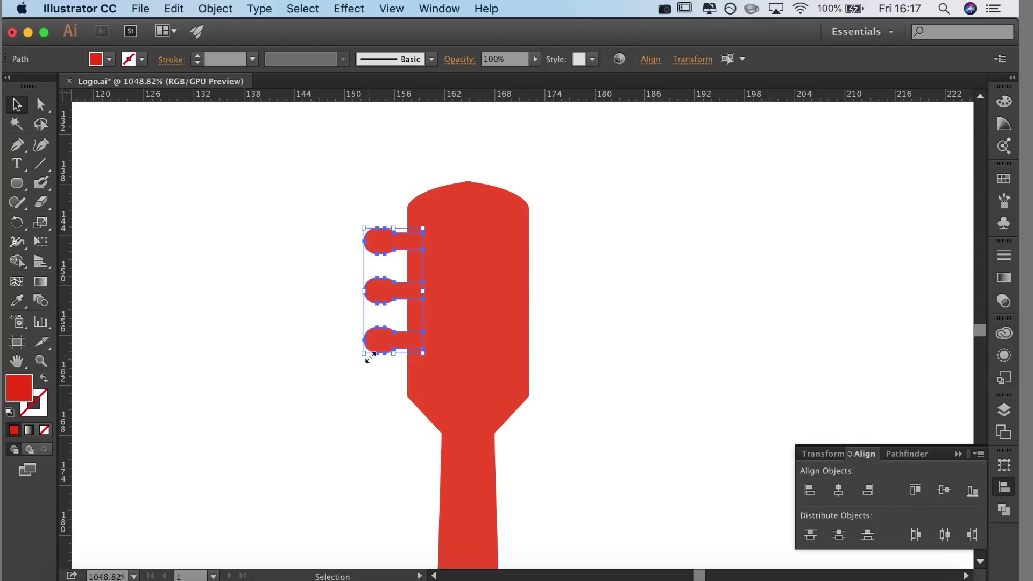
right_click(386, 290)
mouse_move(429, 410)
left_click(611, 421)
left_click(788, 432)
left_click_drag(399, 300, 554, 288)
right_click(592, 312)
mouse_move(635, 426)
left_click(773, 482)
left_click(840, 432)
Nudge the right-hand pegs slightly outward so they mirror the left-hand set.
left_click(388, 292, "shift")
left_click(677, 350)
left_click(555, 293)
key("Right")
left_click(586, 309)
left_click(640, 320)
Select all the guitar shapes and merge the pegs into the headstock with the Shape Builder tool.
key("super+a")
key("shift+m")
left_click_drag(473, 236, 414, 241)
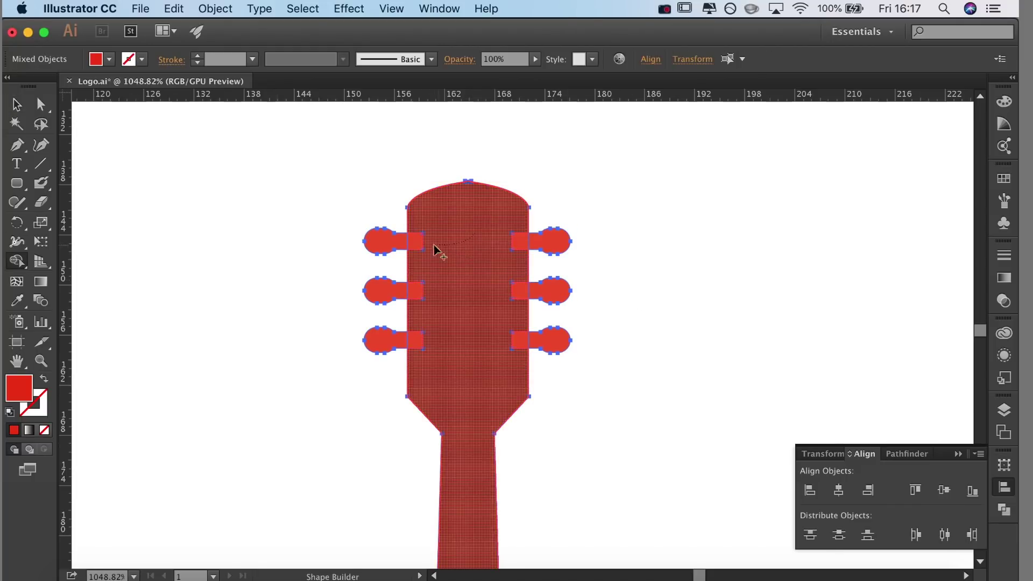
left_click_drag(505, 301, 541, 291)
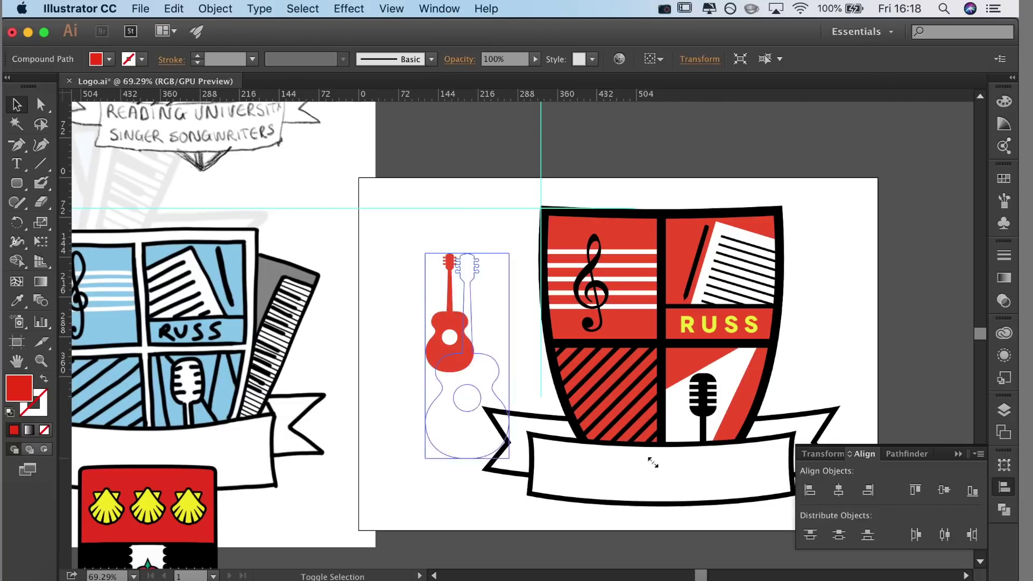
Move the guitar onto the shield's left edge and rotate it so its neck leans to the left.
left_click(476, 394)
left_click_drag(476, 394, 560, 374)
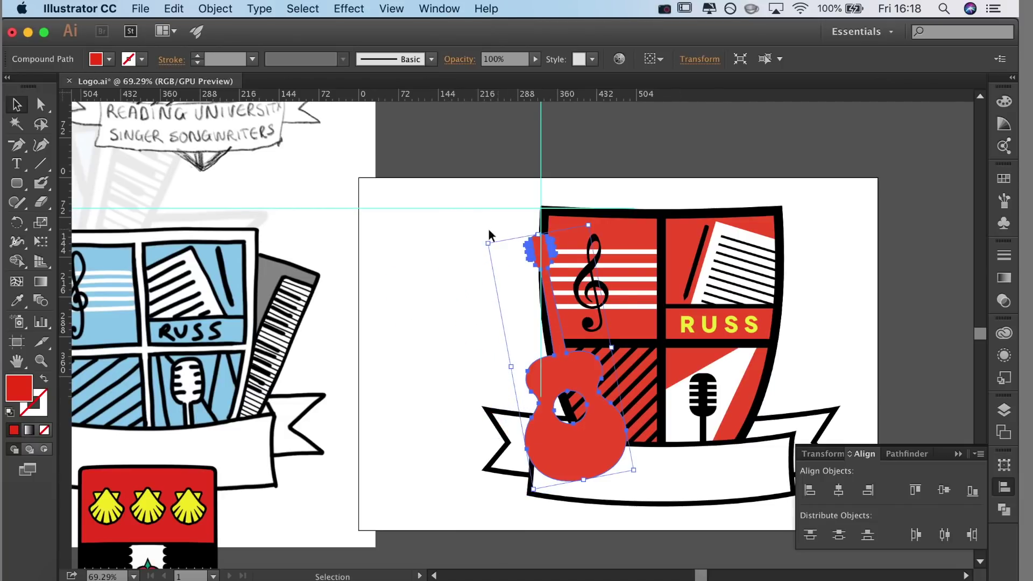
left_click_drag(480, 238, 470, 245)
left_click_drag(546, 375, 532, 369)
key("super+shift+a")
Arrange the guitar behind the shield and the main banner but in front of the left ribbon tail.
left_click(598, 486)
left_click_drag(528, 468, 335, 402)
key("super+z")
left_click(458, 467)
left_click(377, 382)
left_click(667, 384)
left_click(378, 384, "shift")
left_click(305, 418)
left_click(426, 410)
key("super+shift+[")
key("super+]")
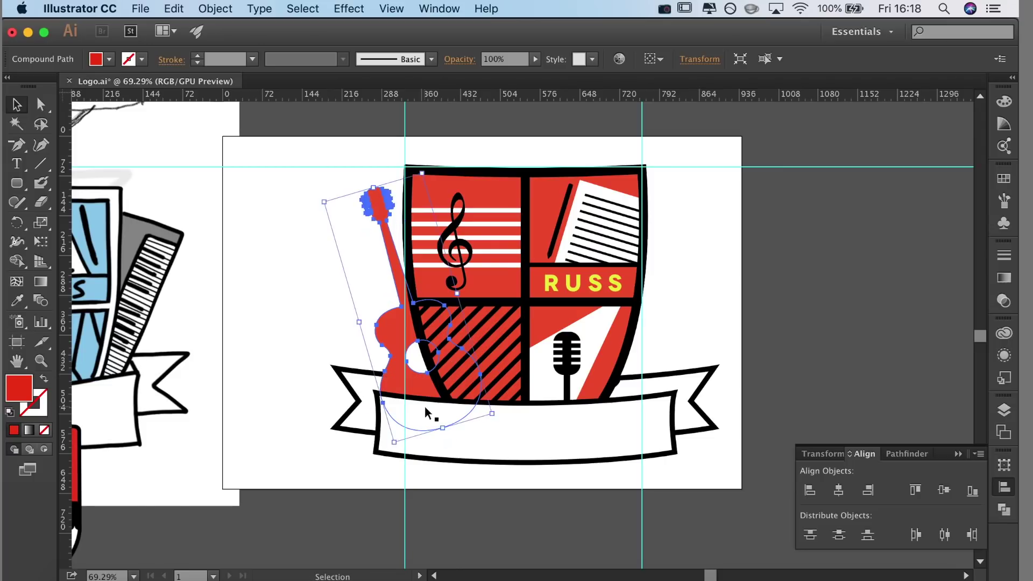
Colour the guitar yellow by sampling the RUSS lettering with the Eyedropper.
left_click(336, 347)
left_click(393, 365)
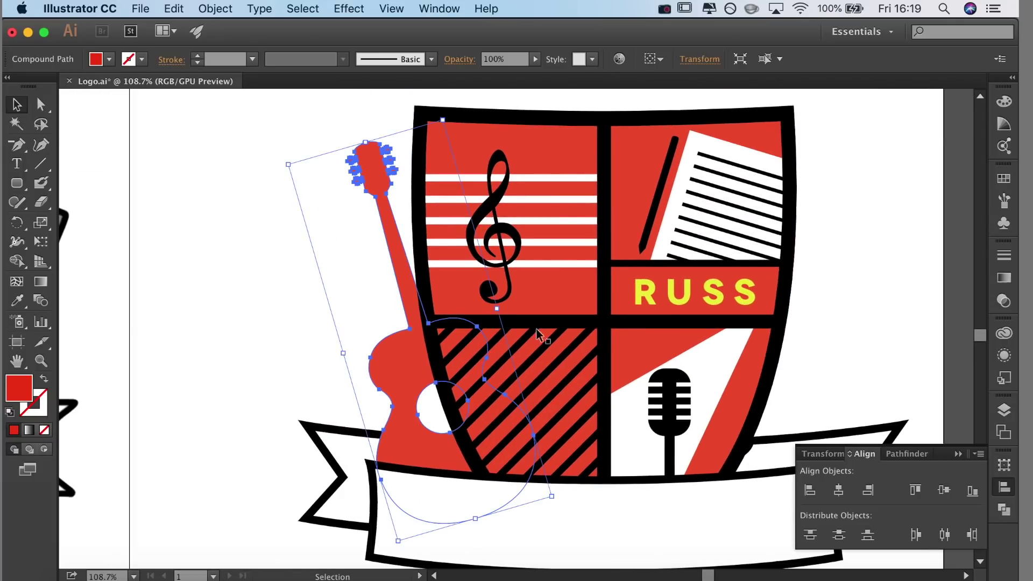
key("i")
left_click(657, 284)
key("v")
Try a 5 pt white outline on the yellow guitar.
left_click(129, 177)
left_click(398, 376)
left_click(44, 411)
double_click(44, 413)
left_click(661, 427)
left_click(843, 233)
left_click(826, 110)
left_click(199, 57)
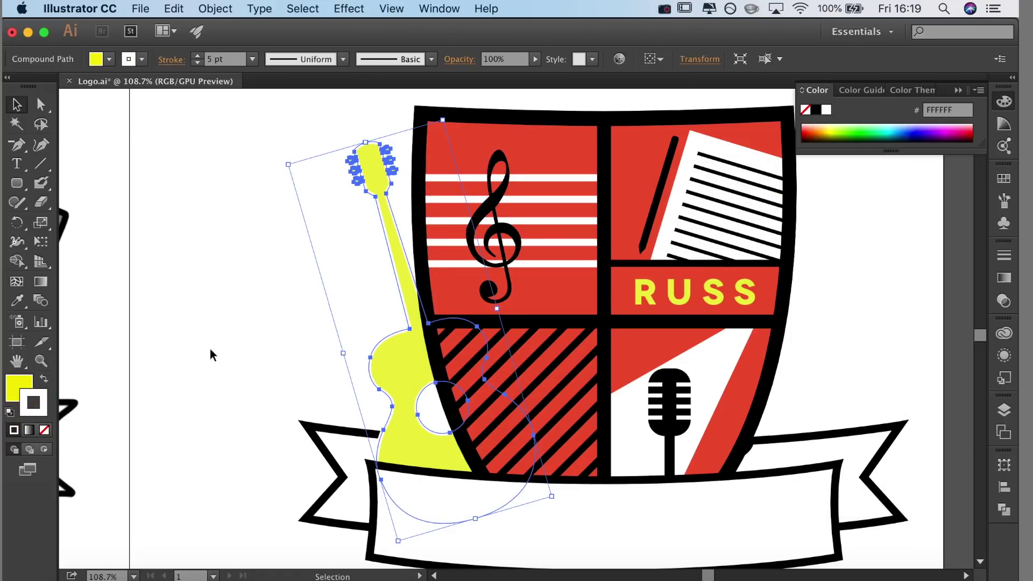
Try the stroke colour 000000 for the guitar's outline and undo the outline changes.
double_click(42, 410)
double_click(740, 424)
type("000000")
left_click(837, 231)
left_click(173, 352)
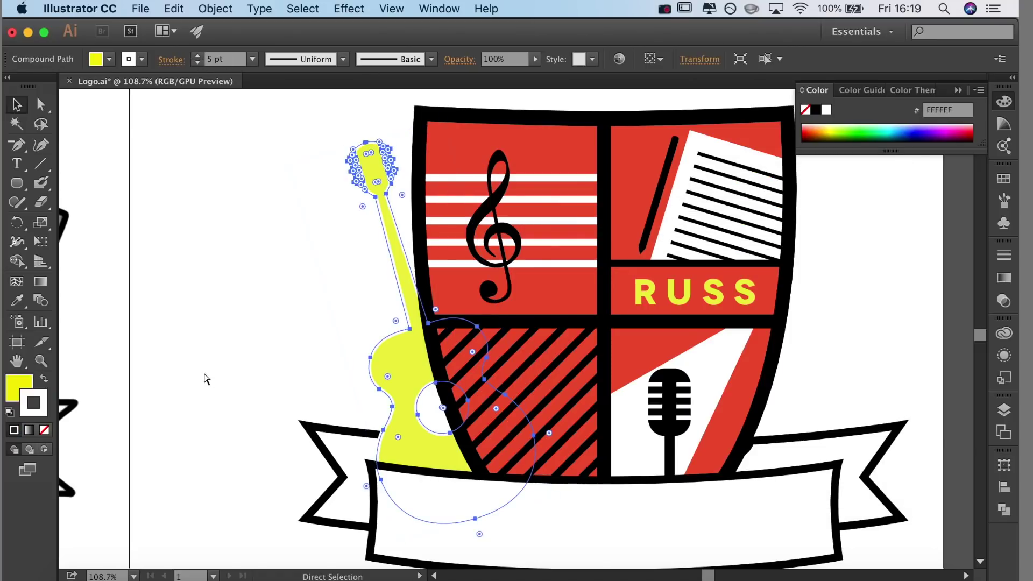
key("super+z")
key("super+z")
Rotate the guitar slightly further to the left beside the shield.
left_click(229, 377)
scroll(229, 377, "down", 3)
left_click(329, 364)
left_click_drag(257, 225, 251, 231)
left_click(314, 265)
scroll(588, 350, "left", 10)
Recolour the guitar black by sampling a colour with the Eyedropper.
left_click(615, 375)
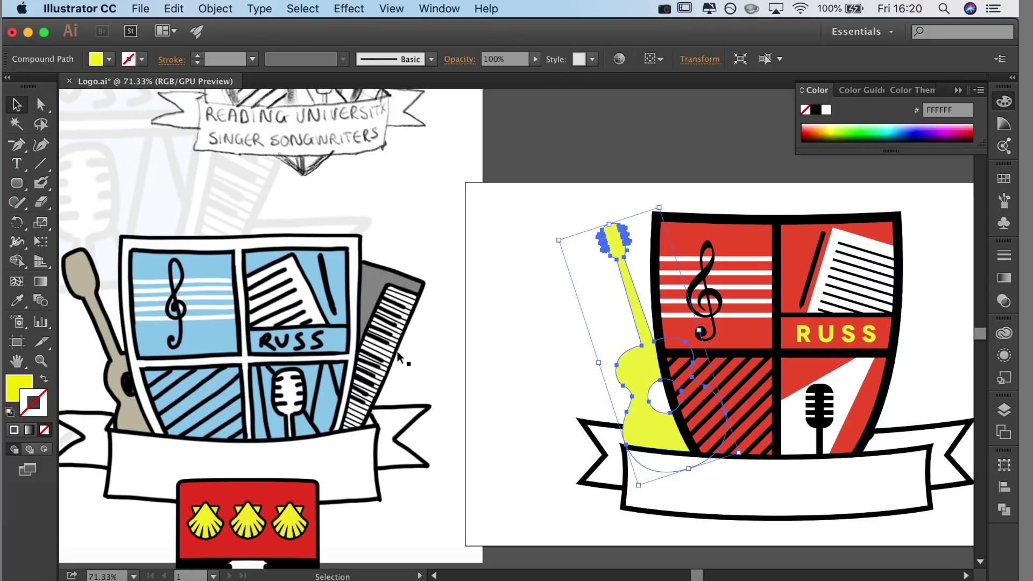
left_click(498, 351)
left_click(633, 379)
key("i")
left_click(397, 261)
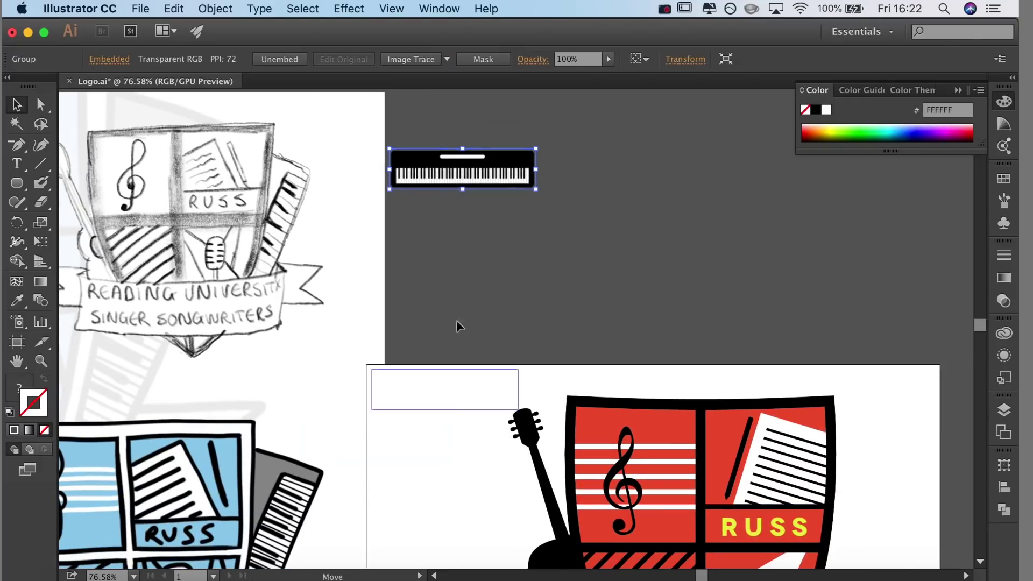
Enlarge the keyboard reference image and place it above the shield.
left_click_drag(611, 280, 871, 344)
key("shift+o")
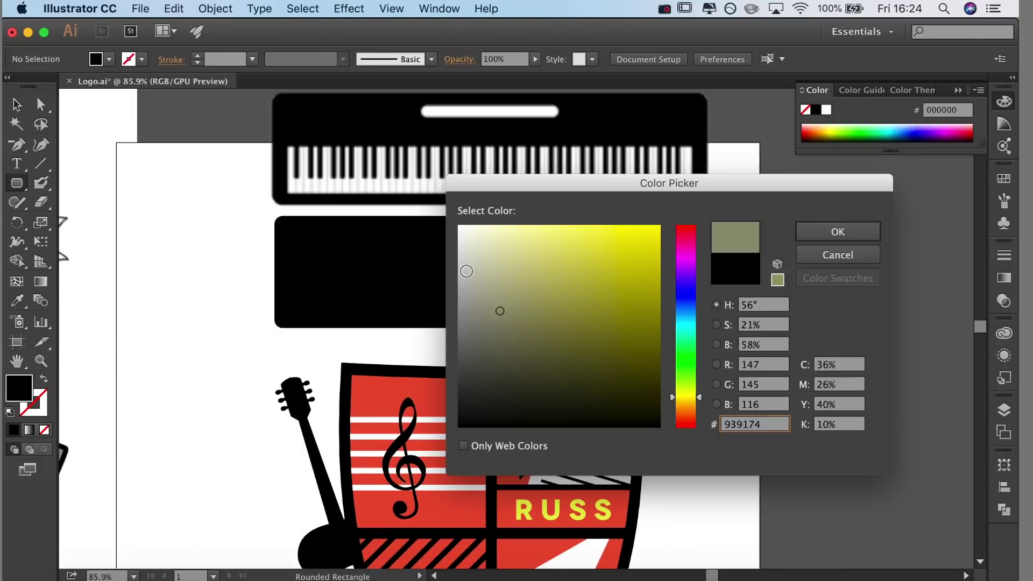
Set the fill to white and draw a wide rounded rectangle on the lower half of the black keyboard body.
left_click(835, 231)
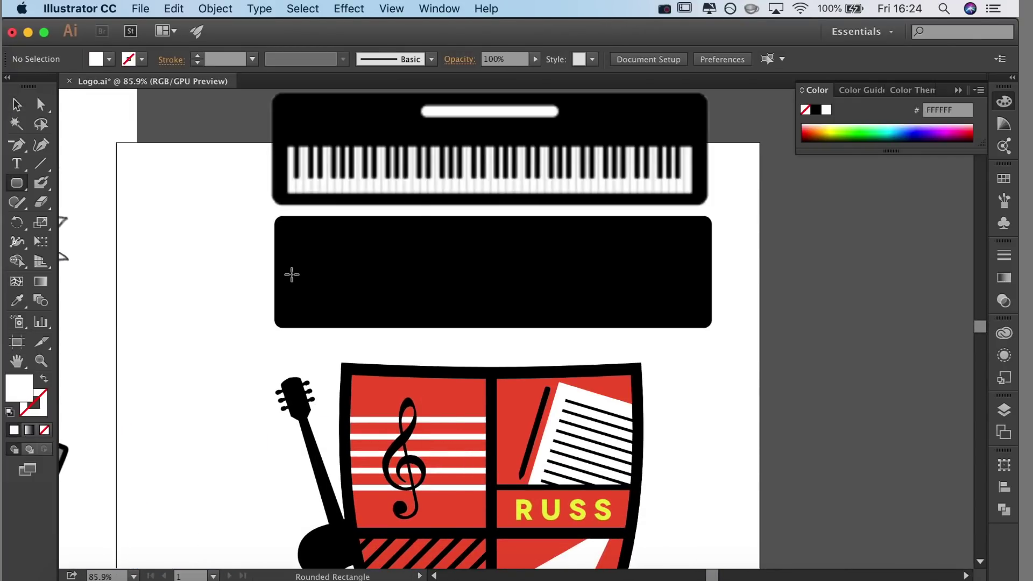
left_click_drag(291, 269, 693, 316)
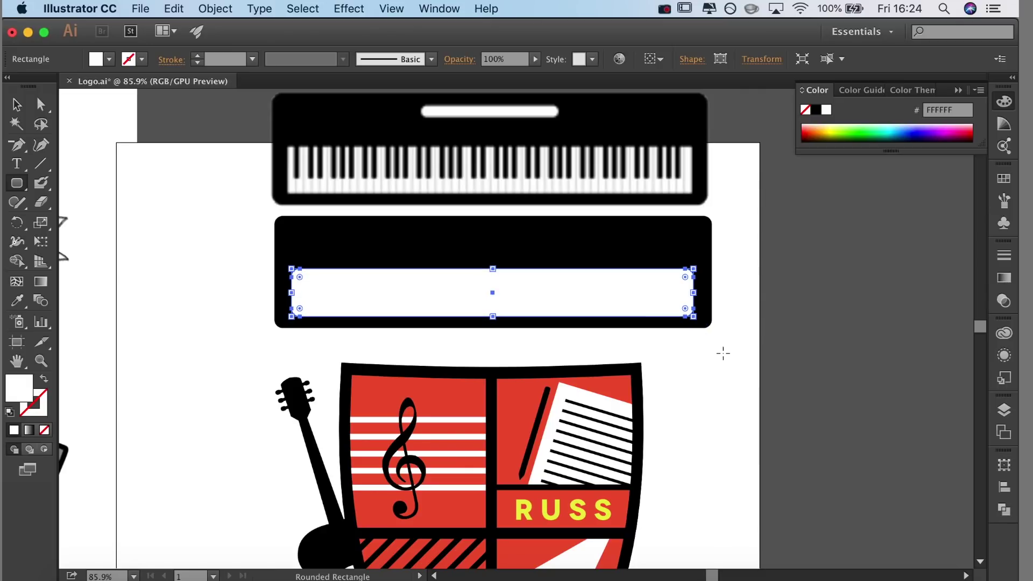
key("Down")
Centre the white key panel horizontally on the black keyboard body.
key("v")
left_click(484, 233, "shift")
left_click(1004, 487)
left_click(838, 490)
left_click(687, 428)
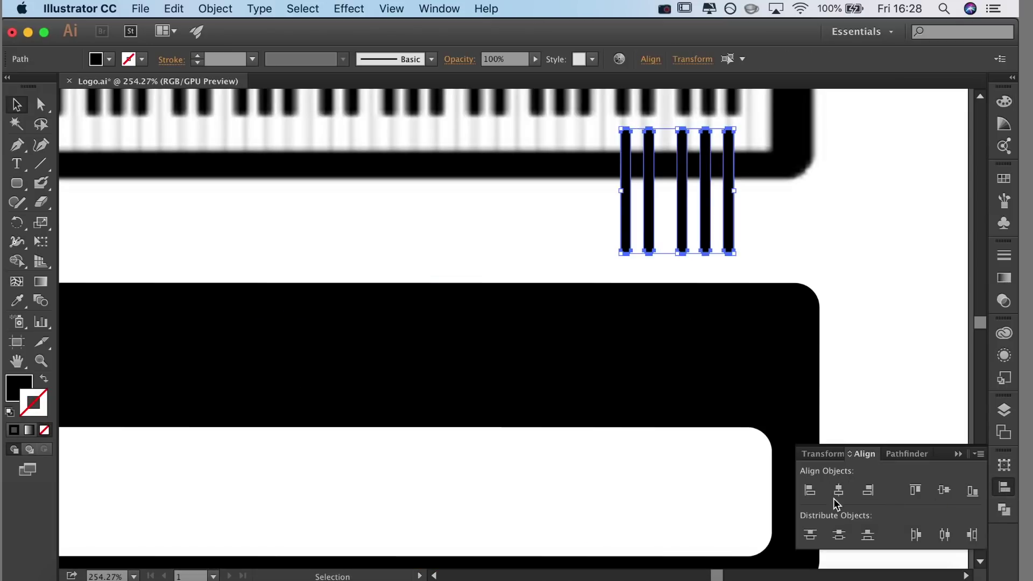
Repeat the group of five black keys across the white panel and distribute the groups evenly in the horizontal direction.
left_click(617, 266)
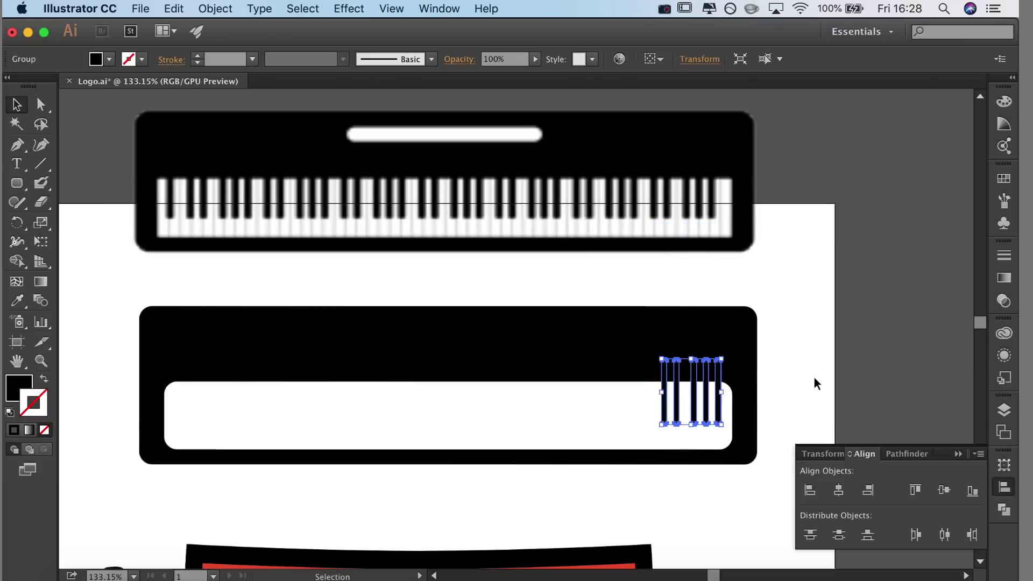
left_click_drag(693, 400, 620, 404)
left_click_drag(619, 404, 473, 401)
left_click_drag(474, 401, 414, 381)
key("super+d")
key("super+a")
left_click(945, 535)
left_click(790, 385)
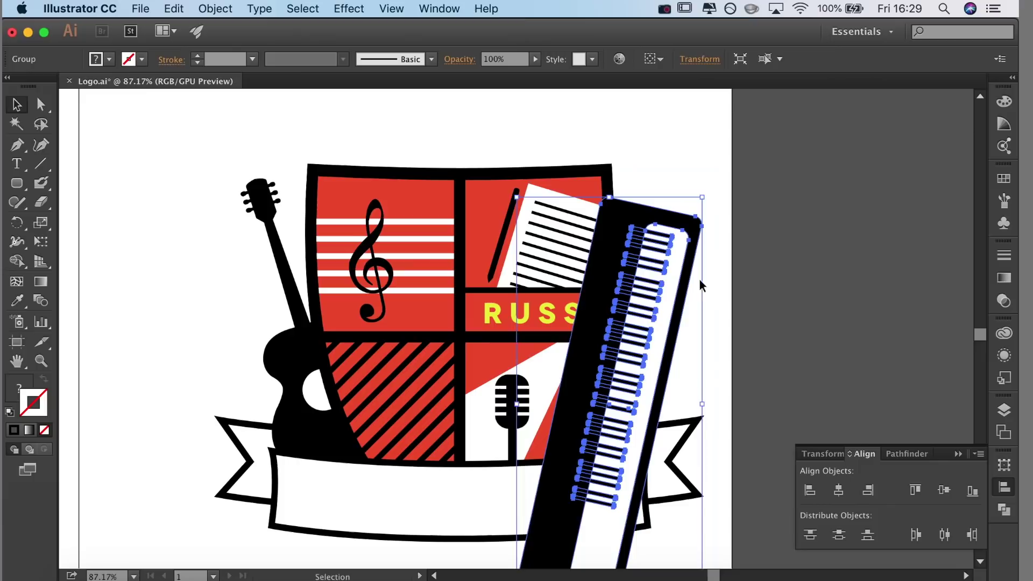
Reposition the tilted keyboard against the right side of the shield.
mouse_move(625, 215)
left_mouse_down()
mouse_move(609, 202)
mouse_move(613, 221)
left_mouse_up()
left_click(785, 198)
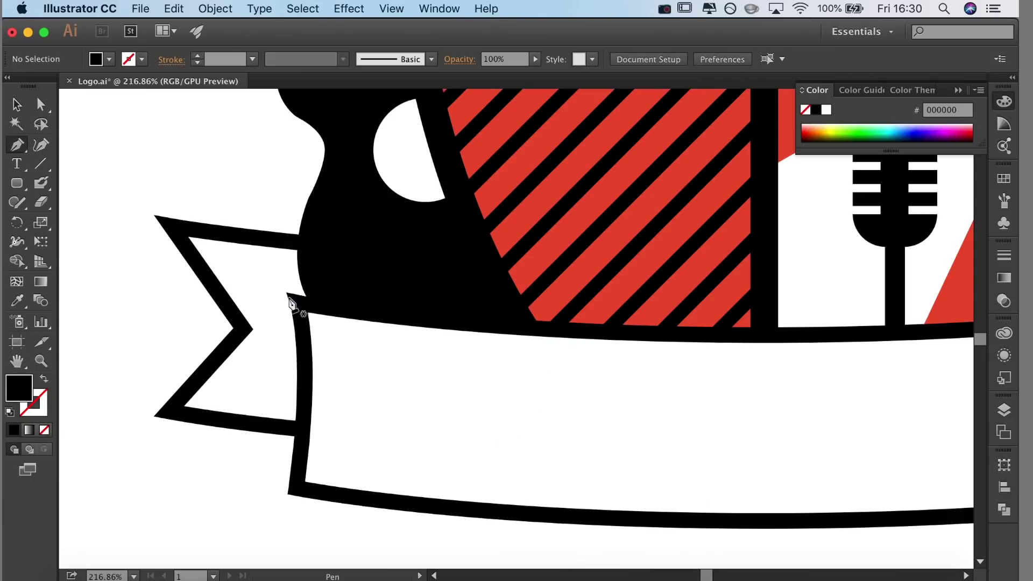
Draw a small closed triangle at the banner's upper-left corner with the Pen tool as the ribbon's fold.
left_click_drag(285, 291, 327, 276)
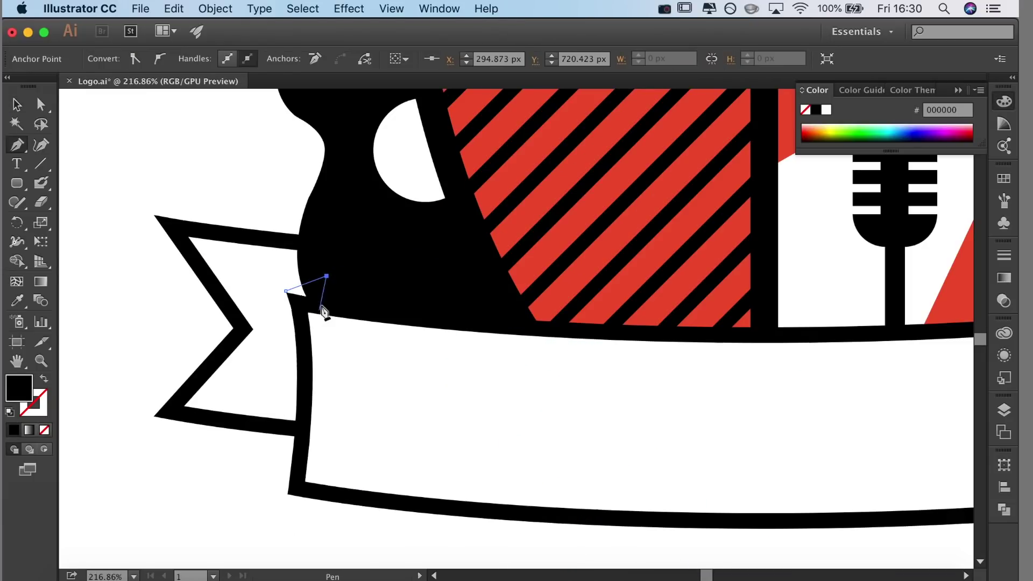
left_click(327, 307)
left_click(286, 291)
Fill the fold triangle with the shield's red and remove its stroke.
scroll(307, 311, "up", 5)
key("a")
key("i")
left_click(548, 263)
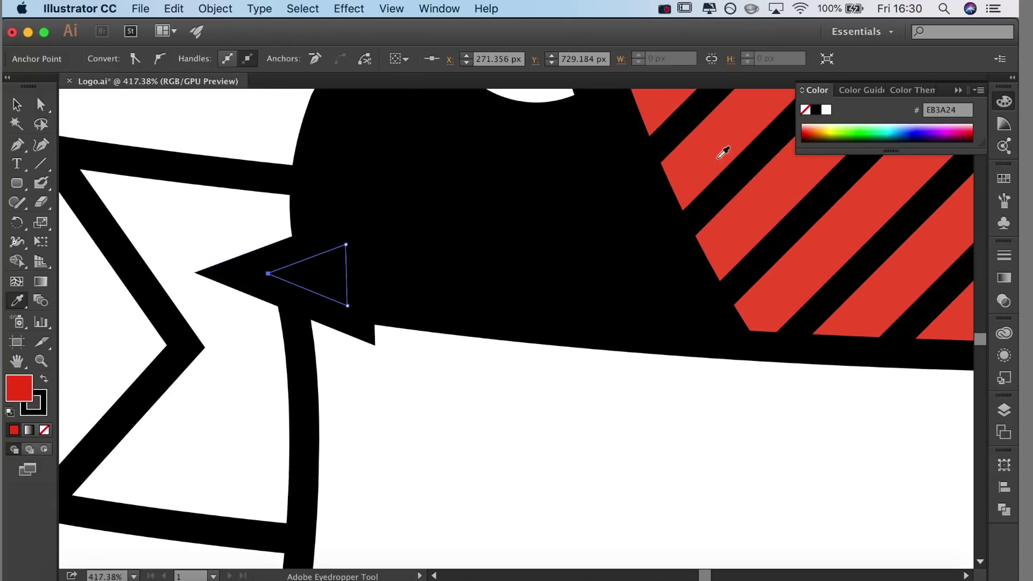
left_click_drag(718, 157, 218, 315)
left_click_drag(539, 245, 468, 243)
left_click_drag(467, 241, 470, 426)
left_click(33, 408)
left_click(44, 430)
Arrange the red fold triangle behind the banner and guitar and fit its tip to the banner's upper-left corner.
left_click_drag(252, 416, 306, 416)
mouse_move(305, 414)
left_mouse_down()
mouse_move(277, 332)
mouse_move(337, 197)
left_mouse_up()
key("super+shift+[")
key("super+]")
key("v")
left_click(198, 386)
left_click_drag(323, 371, 360, 384)
key("a")
left_click(327, 335)
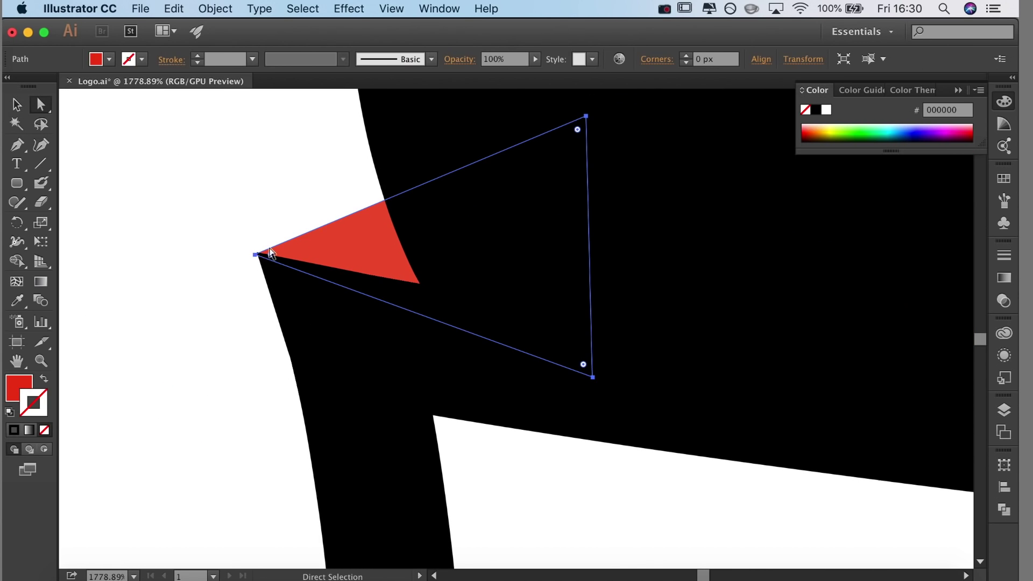
left_click(247, 261)
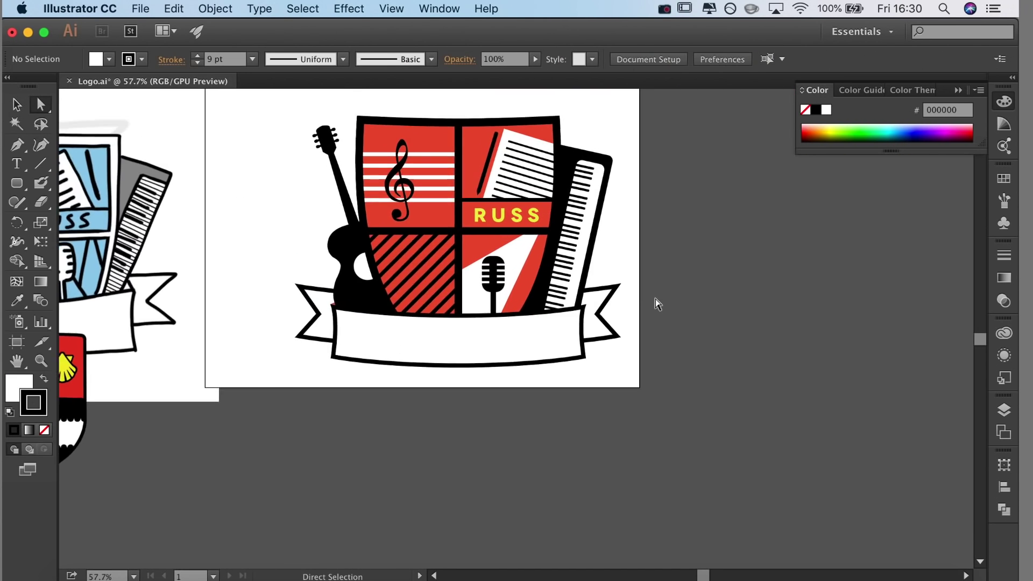
Draw a small closed triangle at the banner's upper-right corner with the Pen tool as the ribbon's second fold.
scroll(653, 300, "up", 4)
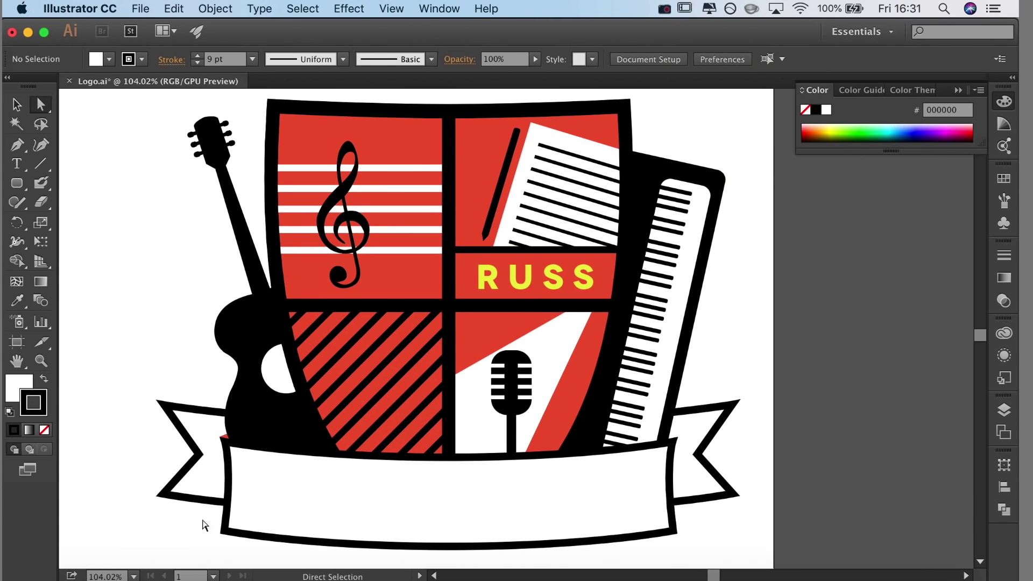
scroll(204, 521, "up", 4)
scroll(387, 396, "down", 6)
scroll(576, 423, "up", 8)
key("p")
left_click(557, 381)
left_click(526, 369)
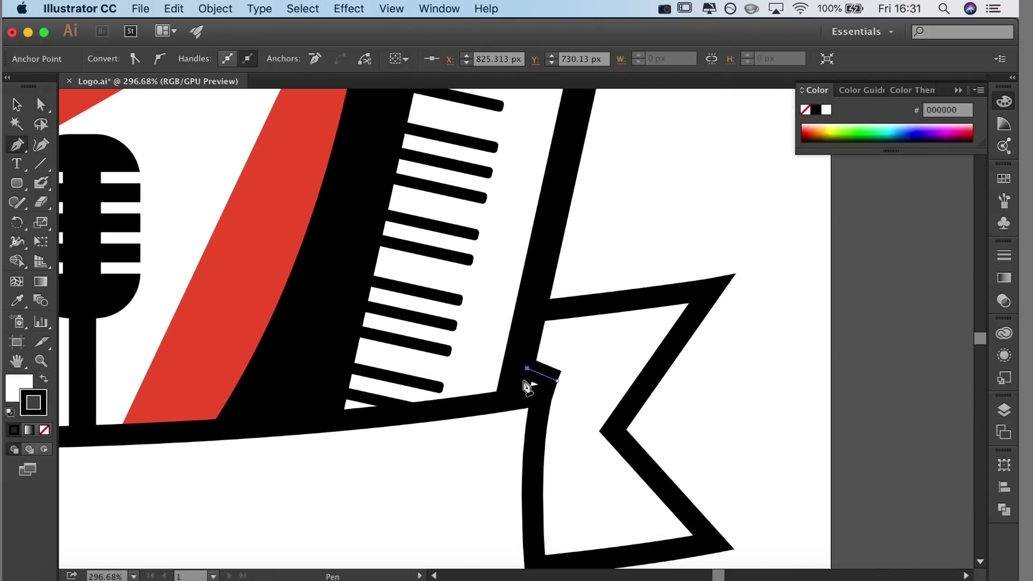
left_click(520, 391)
left_click(558, 381)
Give the new fold triangle the shield's red fill without a stroke and arrange it behind the banner and keyboard.
key("i")
left_click(199, 385)
left_click(44, 430)
key("super+bracketleft")
key("v")
left_click(755, 336)
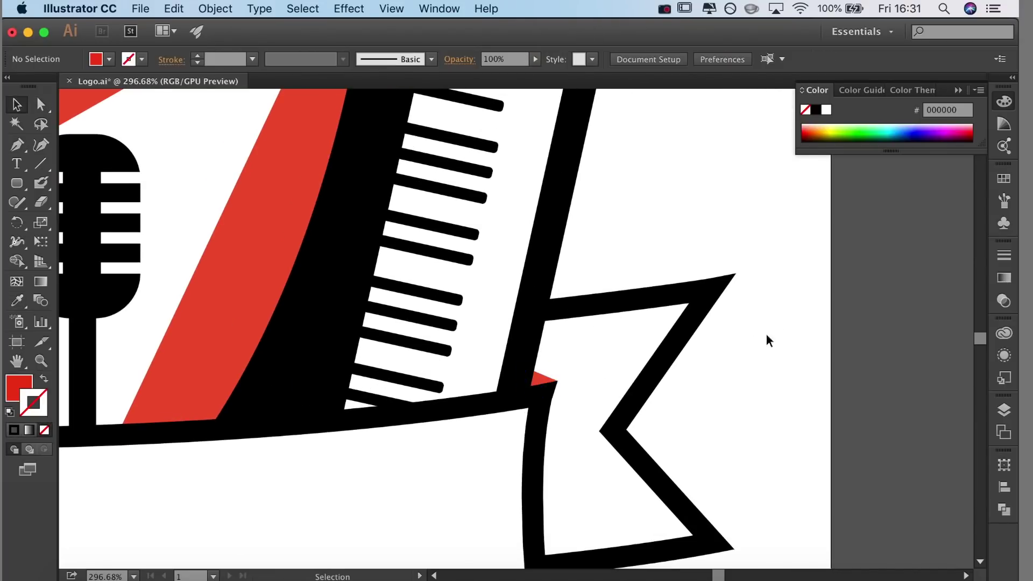
Adjust the red fold triangle's tip with Direct Selection to fit the banner's upper-right corner.
scroll(609, 373, "up", 8)
key("a")
left_click_drag(608, 339, 603, 339)
left_click(658, 339)
Fit the red 16 pt outline as a thin border around the black shield and arrange it in front of the guitar and keyboard.
scroll(647, 334, "down", 12)
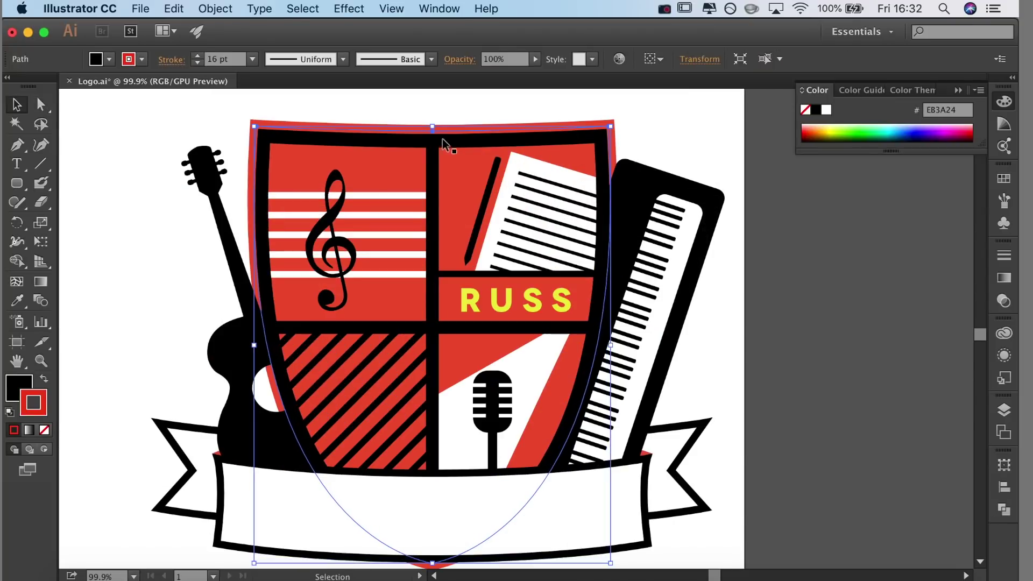
left_click(779, 186)
left_click(422, 133)
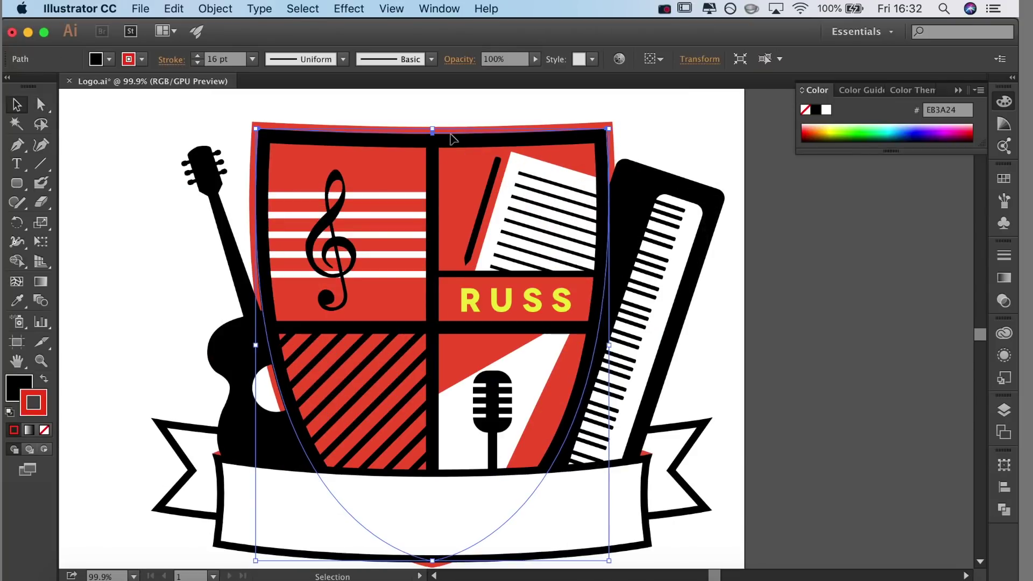
left_click_drag(438, 136, 438, 138)
key("super+shift+bracketright")
key("super+shift+bracketleft")
key("super+bracketright")
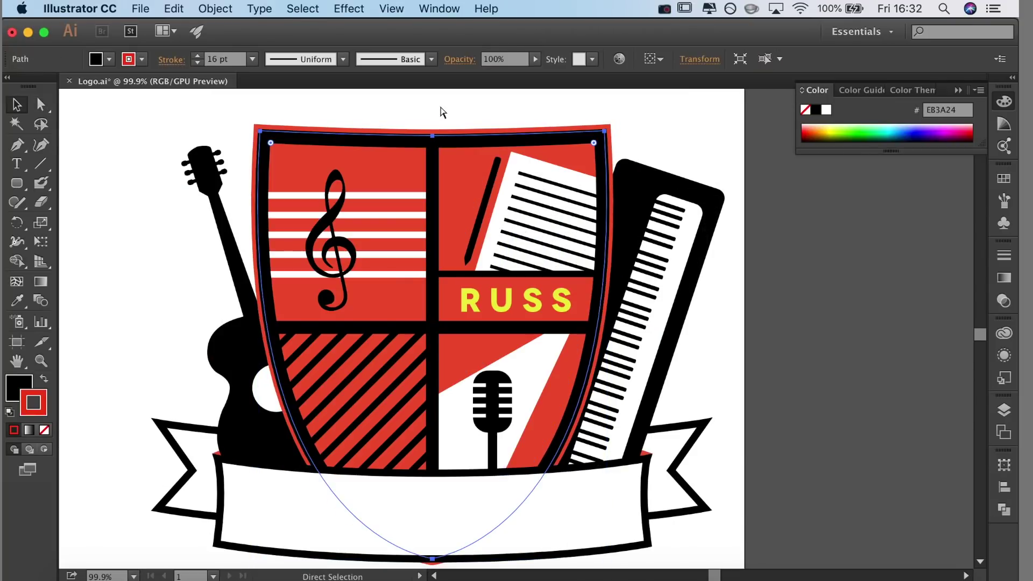
left_click(761, 311)
scroll(758, 313, "down", 2)
scroll(758, 313, "up", 2)
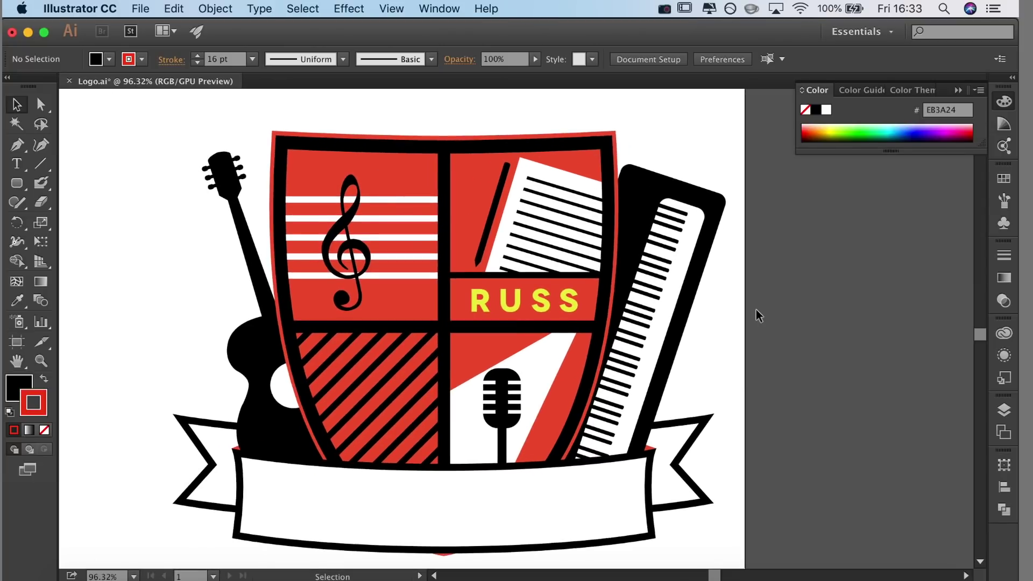
Draw an unfilled, unstroked curved path across the banner with the Pen tool, following the curve of its lower edge.
left_click_drag(560, 410, 565, 398)
left_click(41, 164)
left_click(245, 444)
key("Return")
key("p")
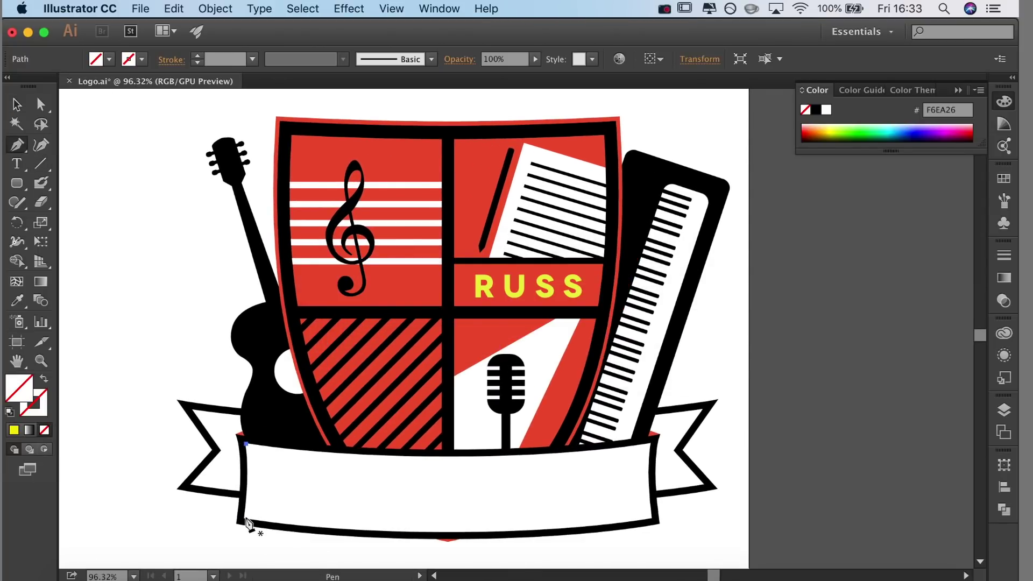
scroll(246, 515, "up", 5)
left_click(243, 508)
scroll(397, 513, "down", 5)
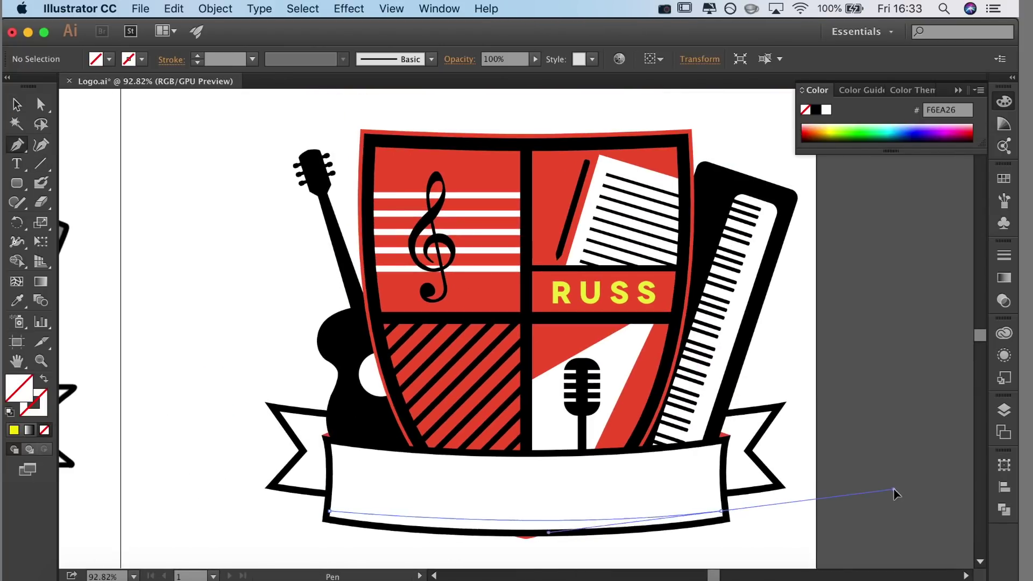
left_click_drag(721, 511, 612, 524)
scroll(612, 525, "up", 3)
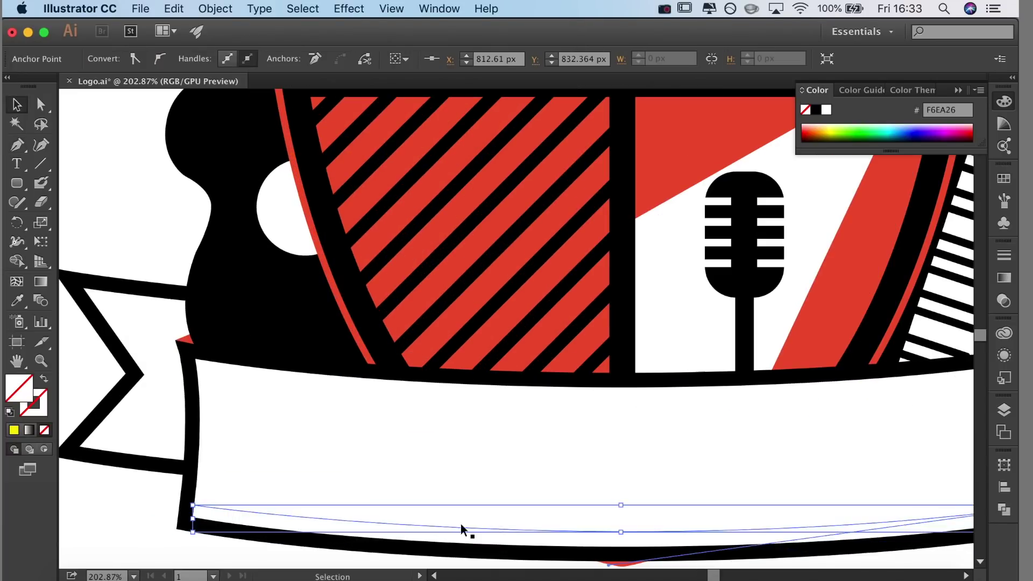
Add the text READING UNIVERSITY along the curved path in black Novecento wide Bold at 42 pt with Type on a Path.
key("v")
double_click(459, 475)
left_click(69, 99)
left_click(243, 434)
left_click(216, 433)
left_click(17, 164)
left_click(111, 202)
left_click(345, 446)
type("READING UN")
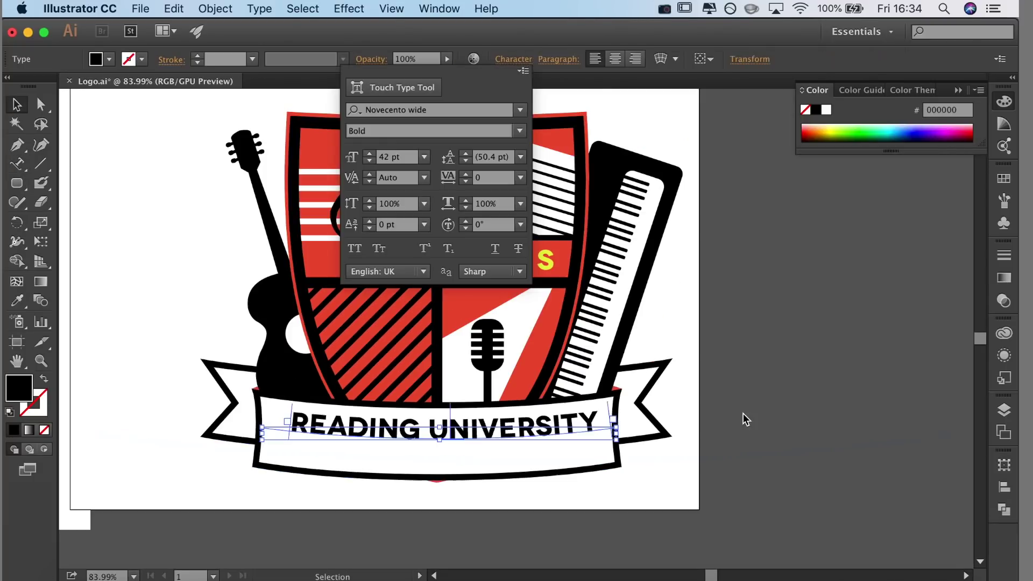
Shift READING UNIVERSITY along its path and reposition it to sit centred in the banner's upper half.
left_click(450, 414)
scroll(463, 418, "up", 3)
left_click_drag(442, 417, 431, 416)
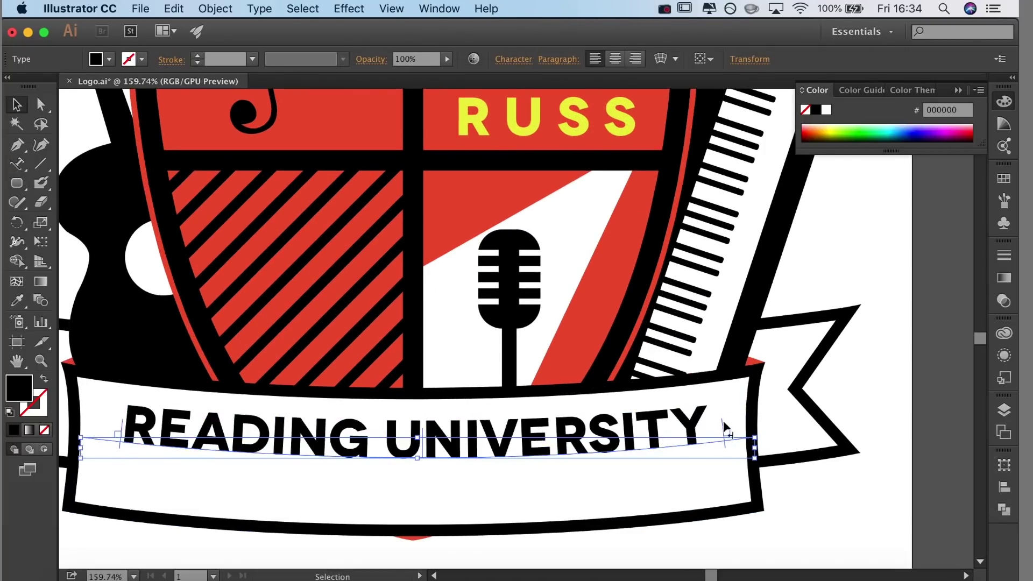
left_click_drag(725, 432, 711, 429)
left_click_drag(417, 431, 421, 448)
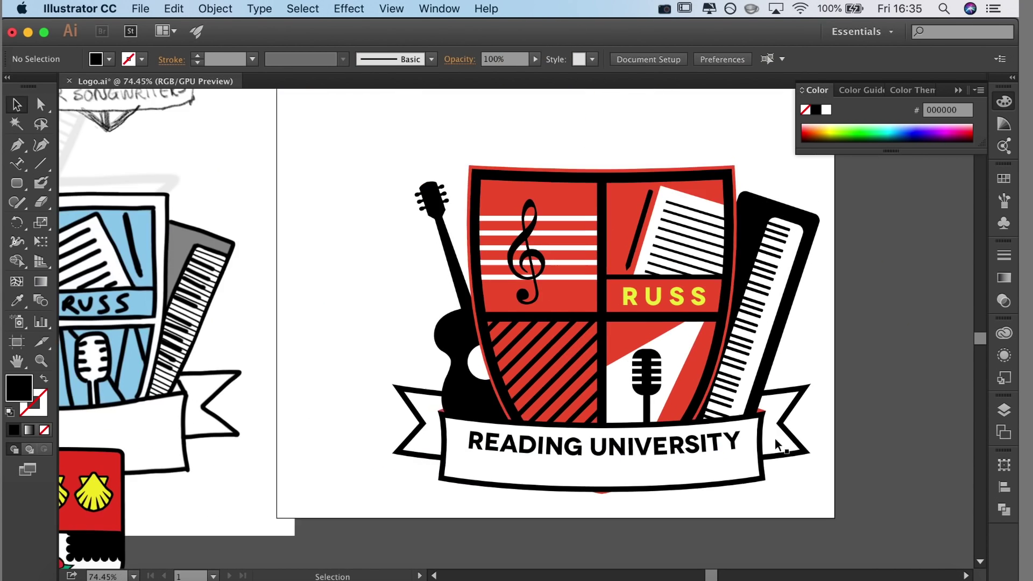
Add the second text line SINGER SONGWRITERS along the lower curved path in black Novecento wide Bold at 42 pt.
scroll(410, 403, "up", 5)
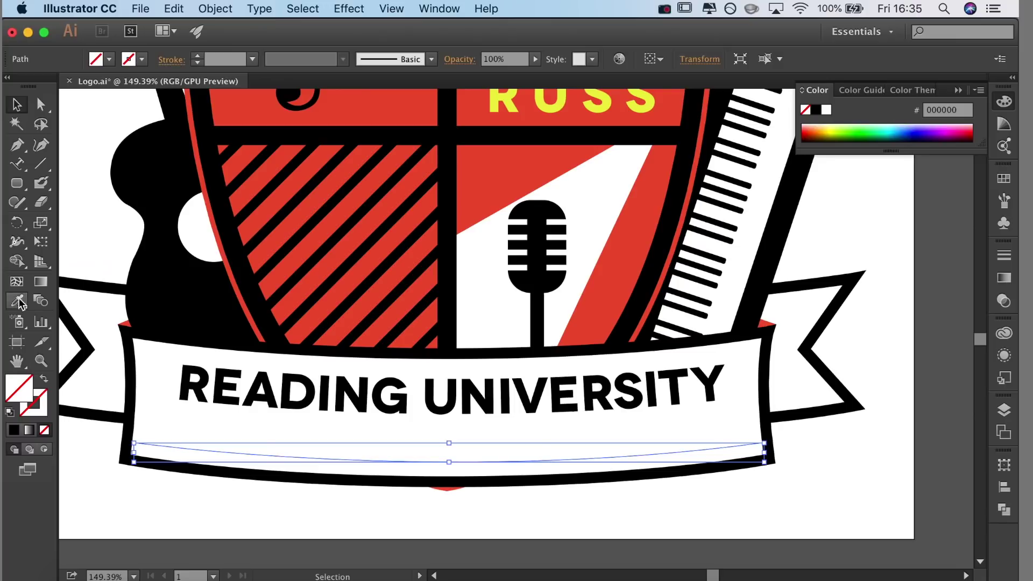
left_click(17, 162)
left_click(290, 456)
type("SINGER SONG")
key("BackSpace")
key("BackSpace")
key("BackSpace")
key("BackSpace")
key("BackSpace")
key("Escape")
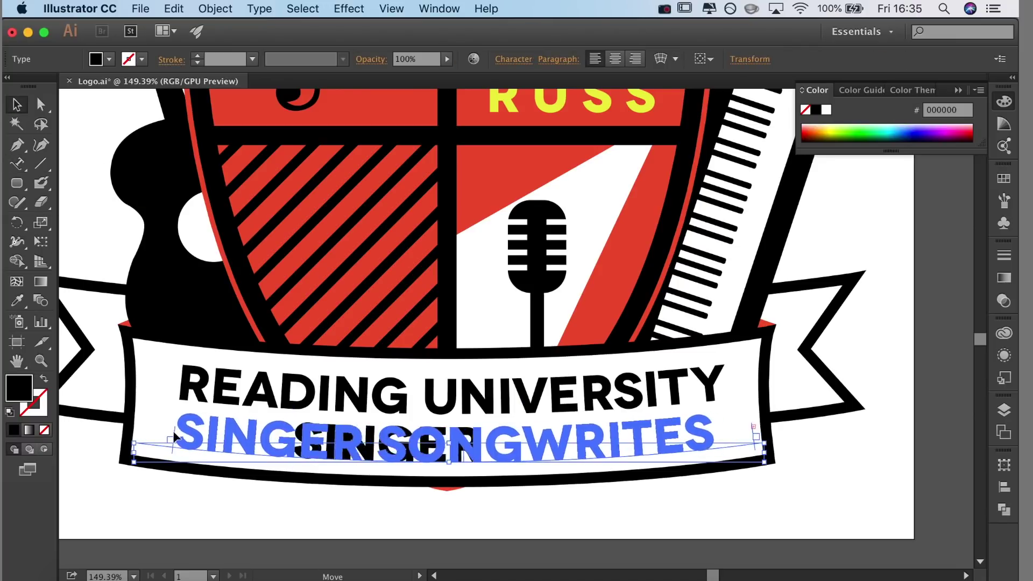
left_click(682, 441)
type("R")
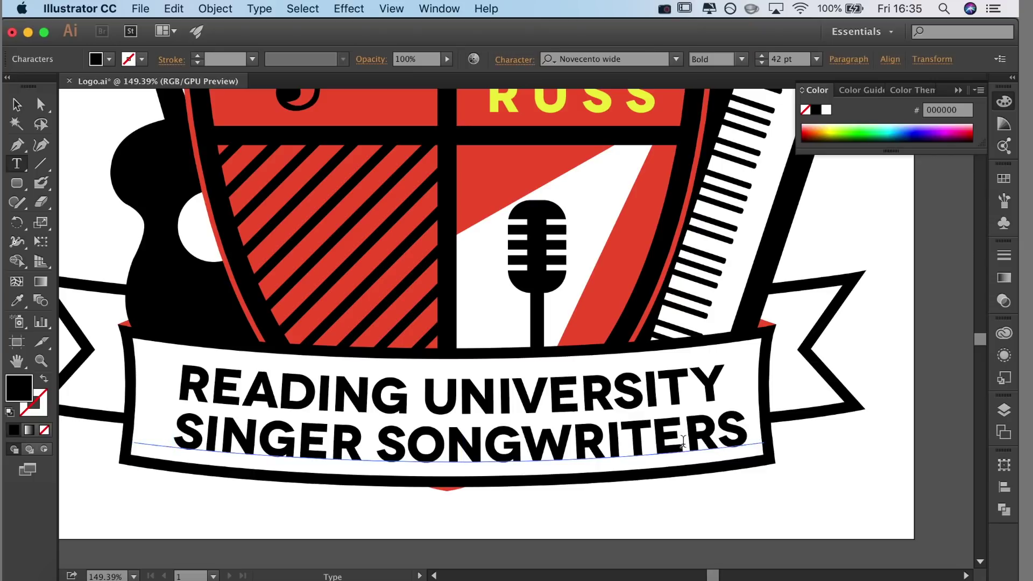
key("Escape")
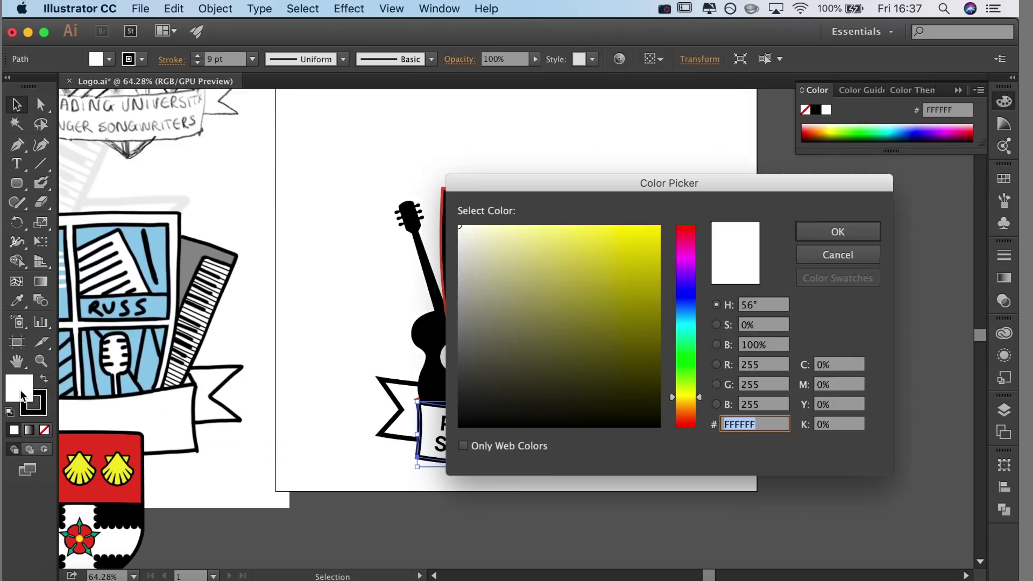
Fill the banner's main panel and its left ribbon tail with yellow F6EA26.
type("F6EA26")
left_click(823, 237)
left_click(848, 379)
left_click(411, 386)
double_click(20, 390)
type("F6EA26")
left_click(868, 230)
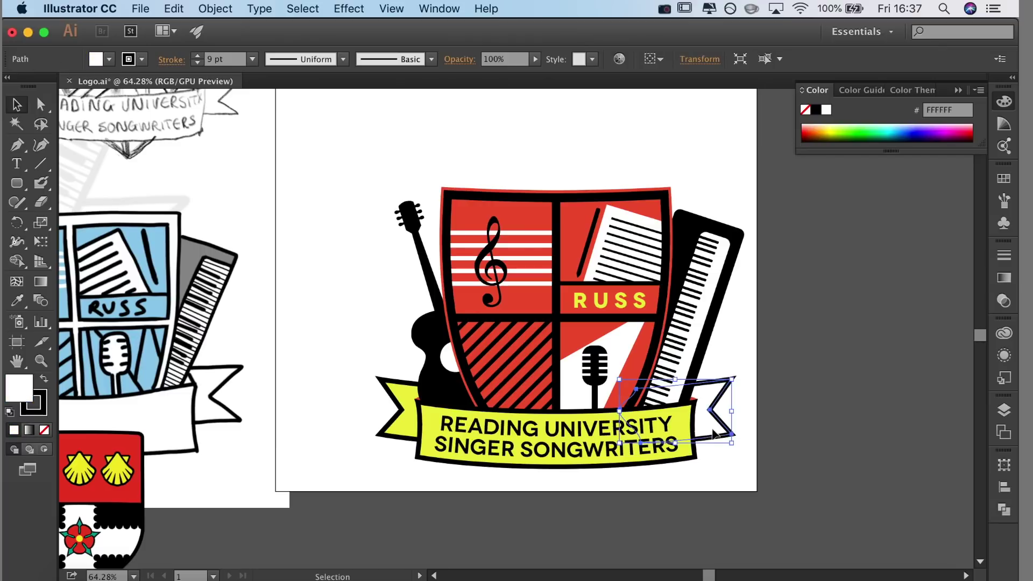